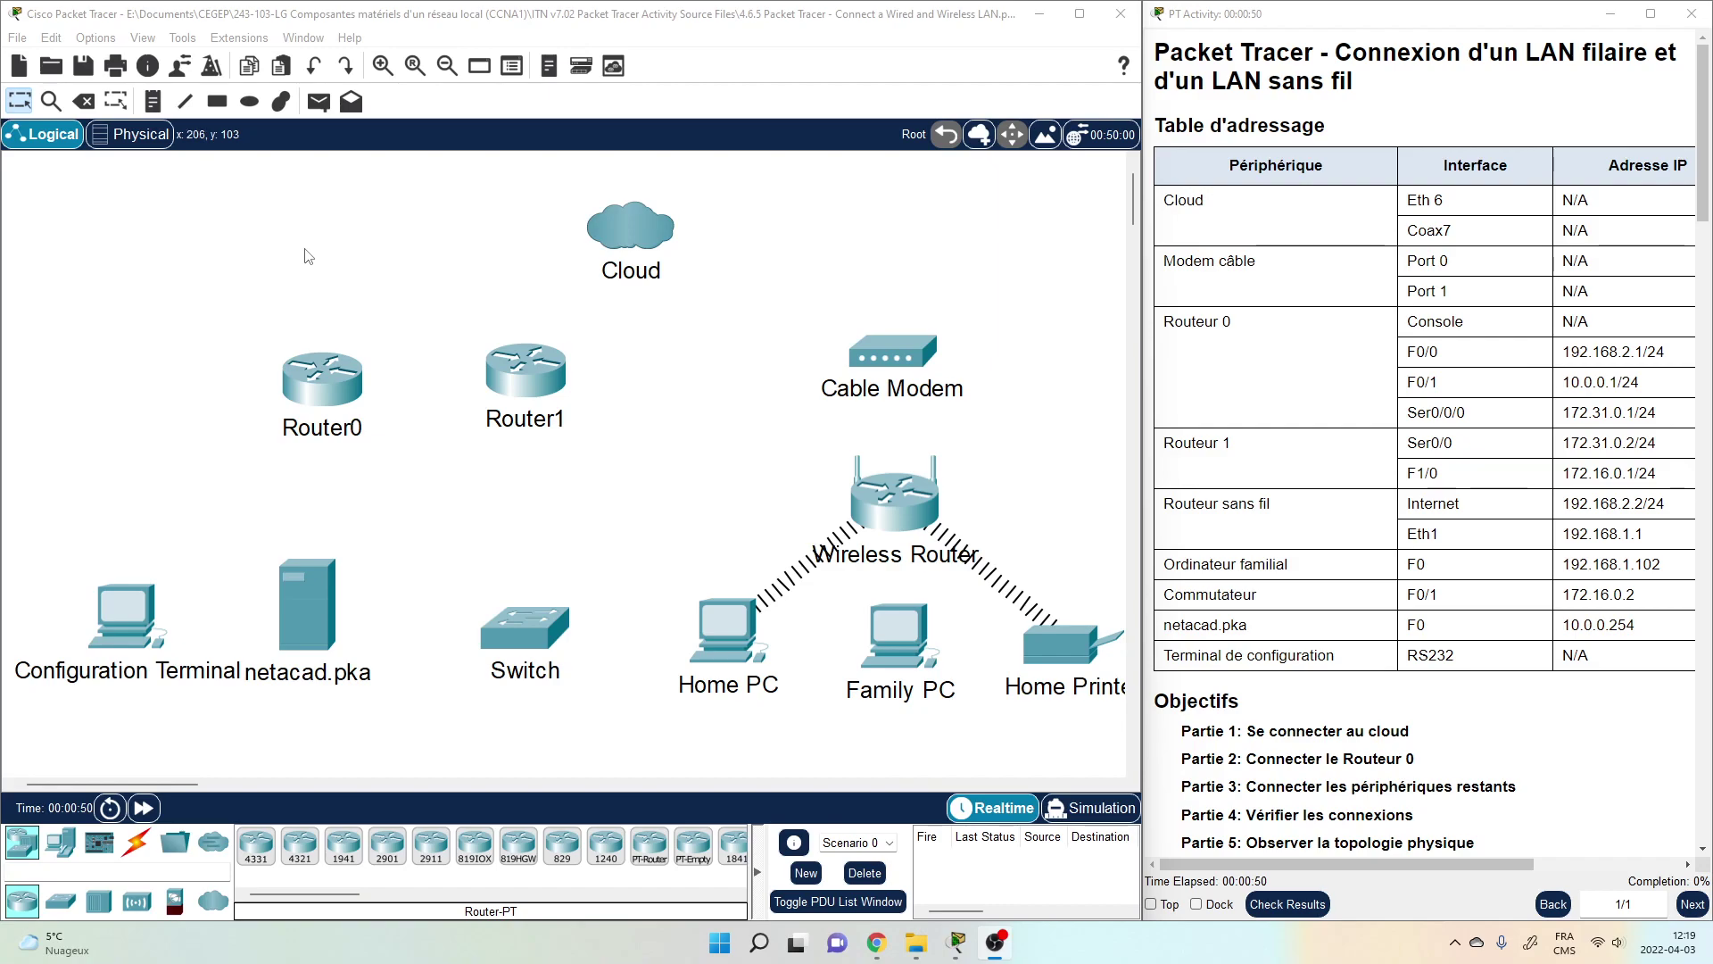
- Display the available connection types and collapse the PDU scenario area so every cable type is shown
left_click(135, 852)
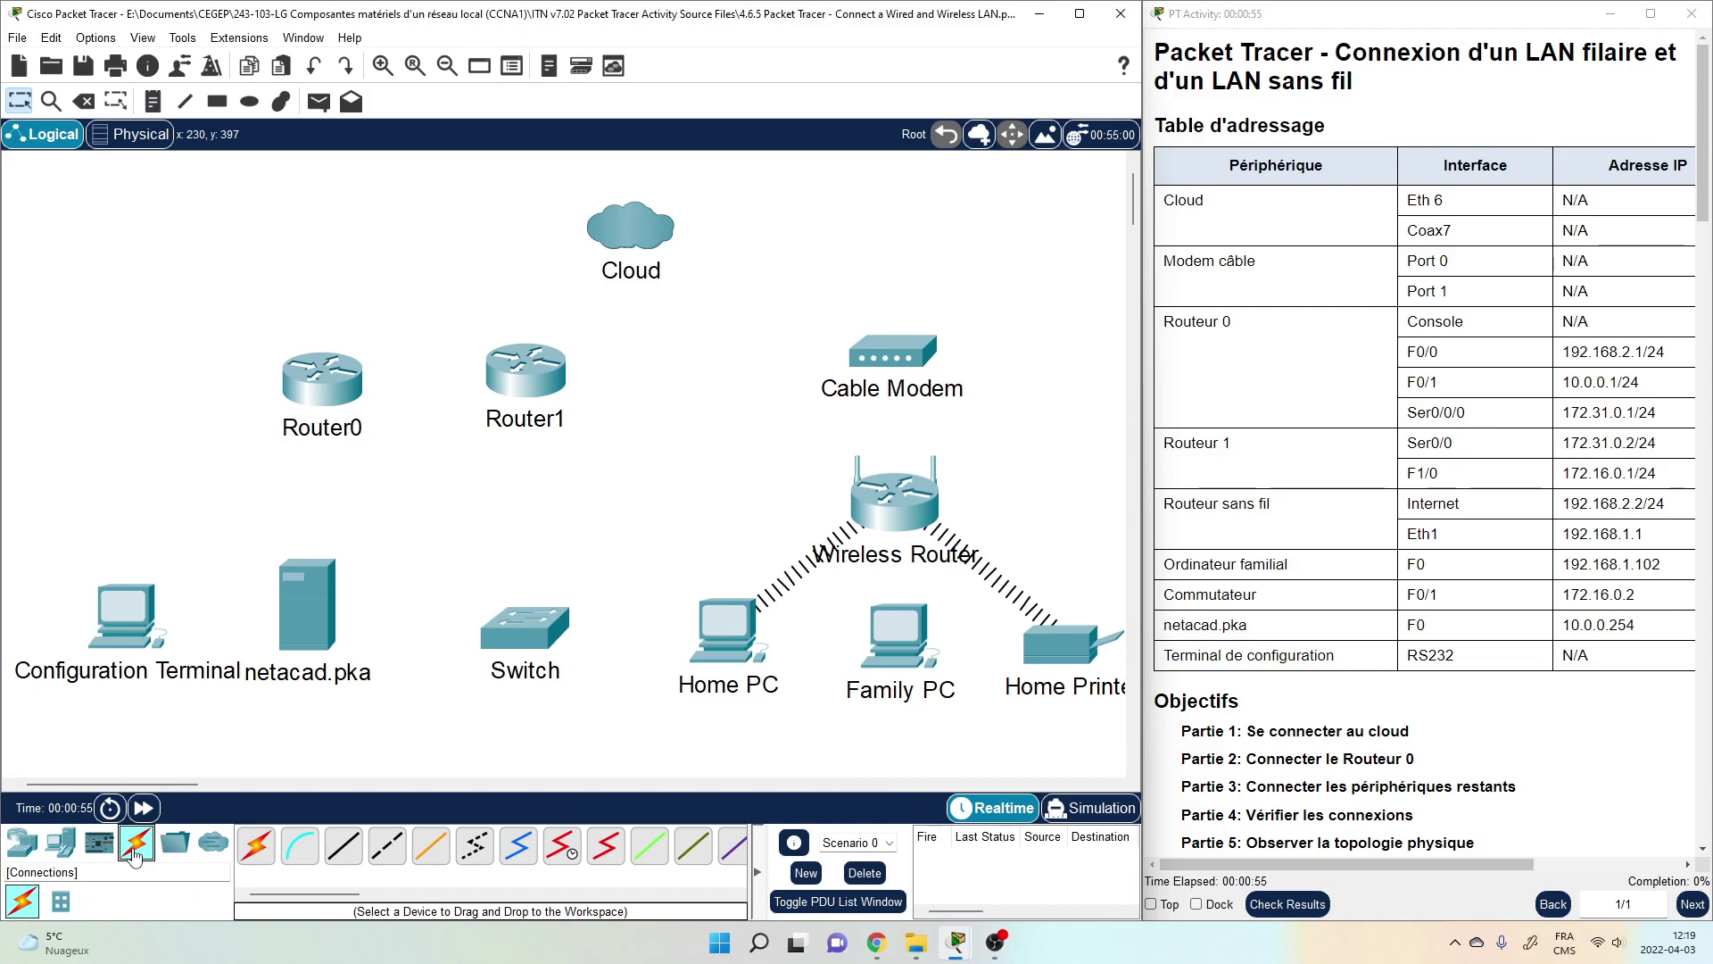
left_click(757, 874)
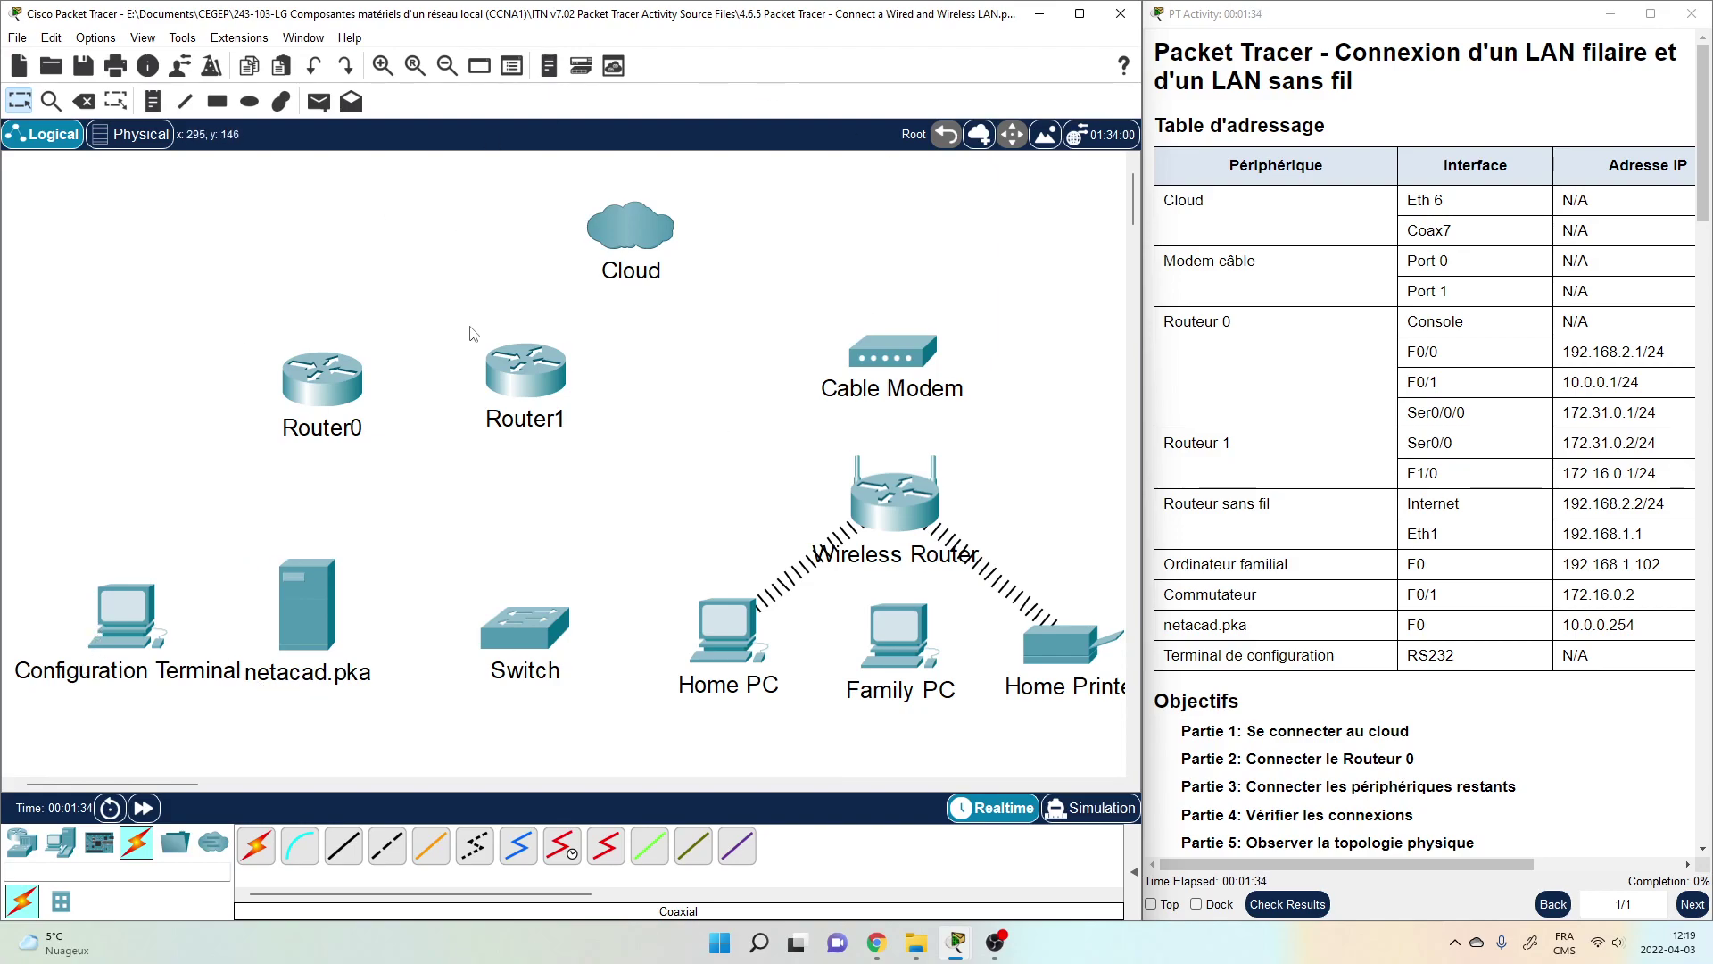
- Following Part 1, Step 1 of the instructions, connect Router0's FastEthernet0/0 to the Cloud's Ethernet6 with a Copper Straight-Through cable
scroll(1368, 500, "down", 1)
scroll(1369, 499, "down", 2)
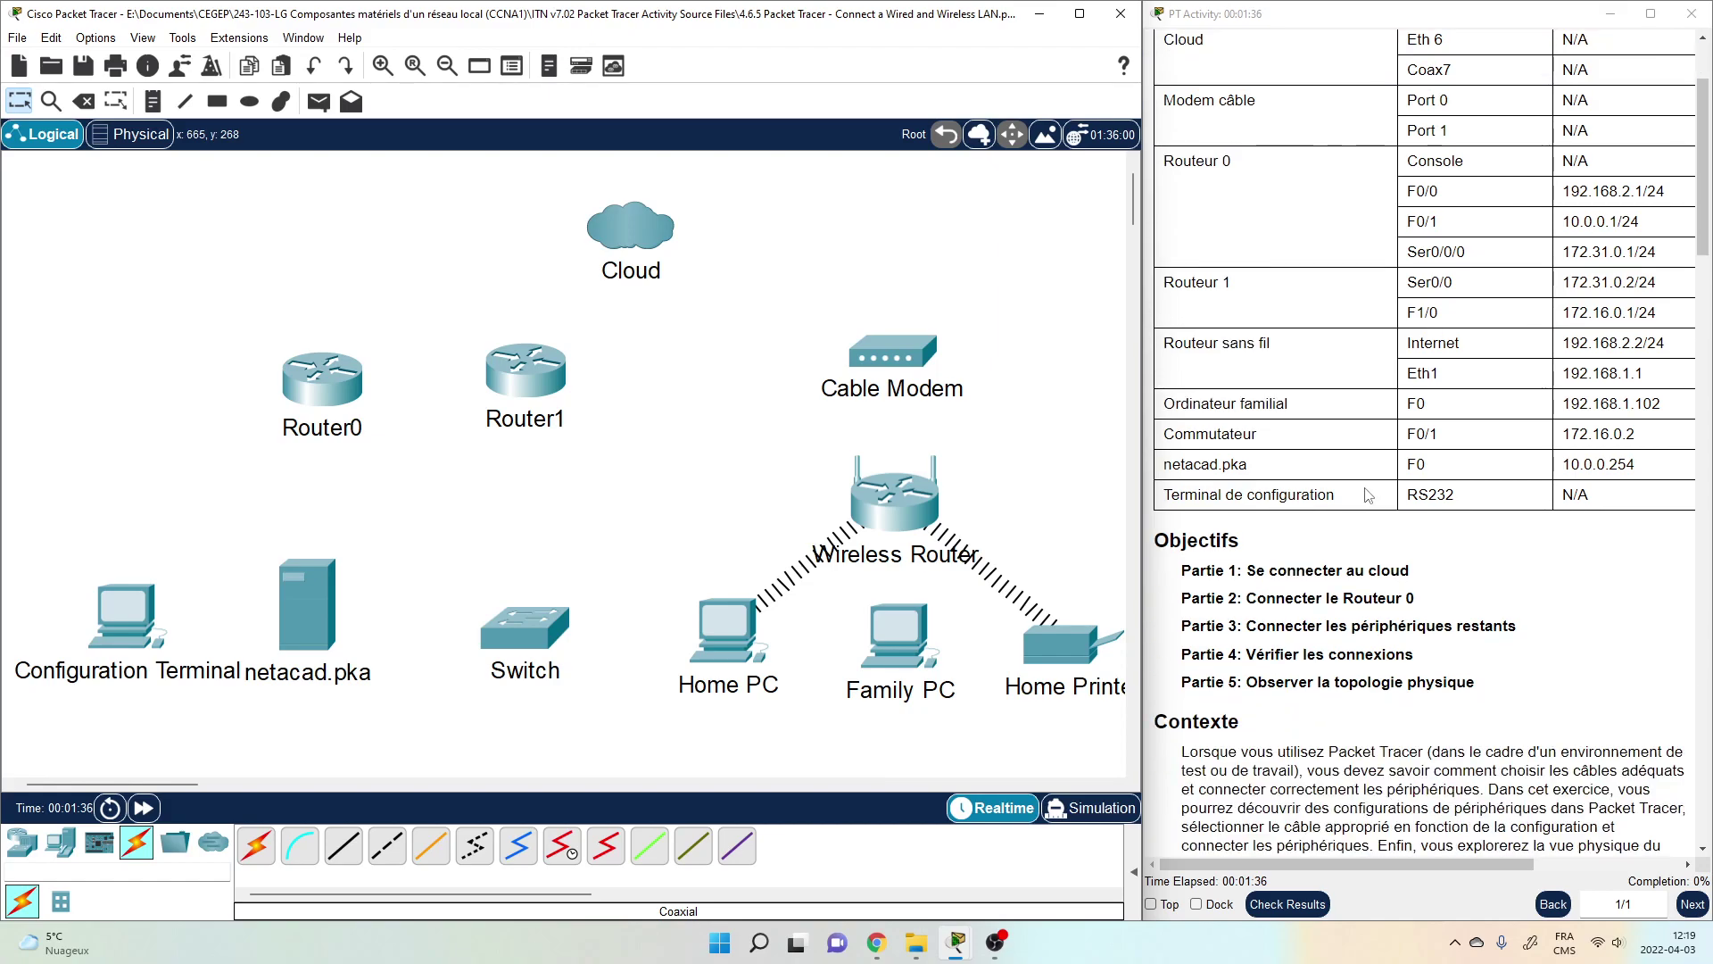
scroll(1372, 437, "down", 4)
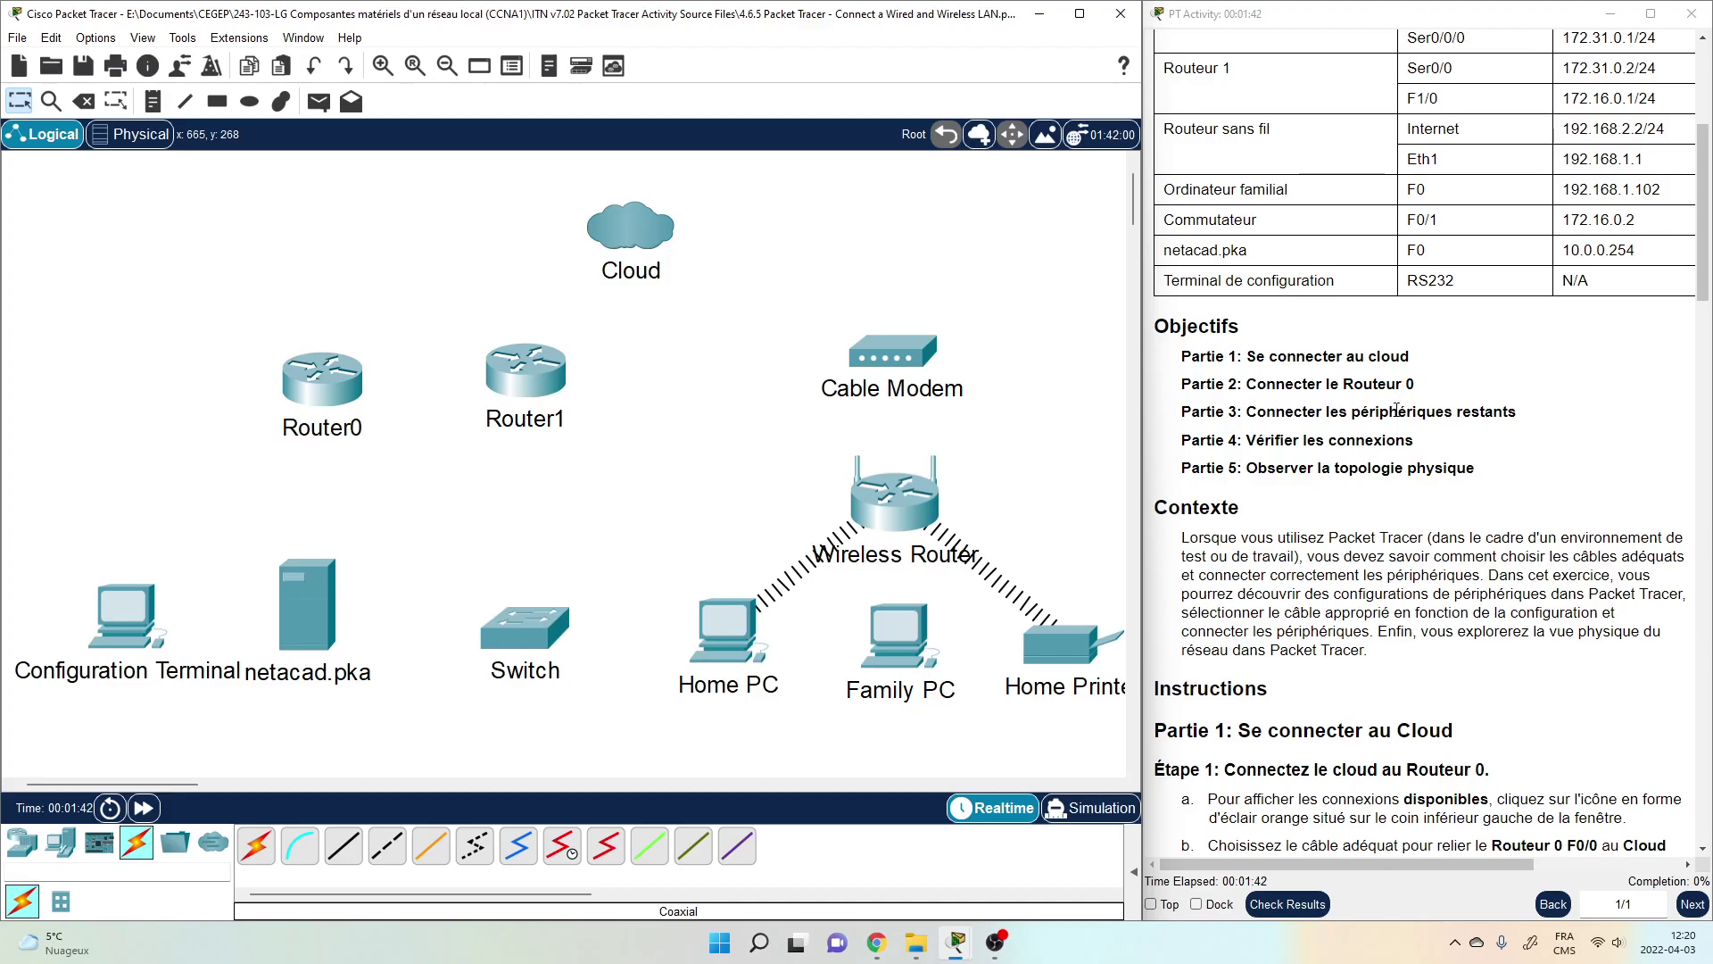
scroll(1365, 419, "down", 3)
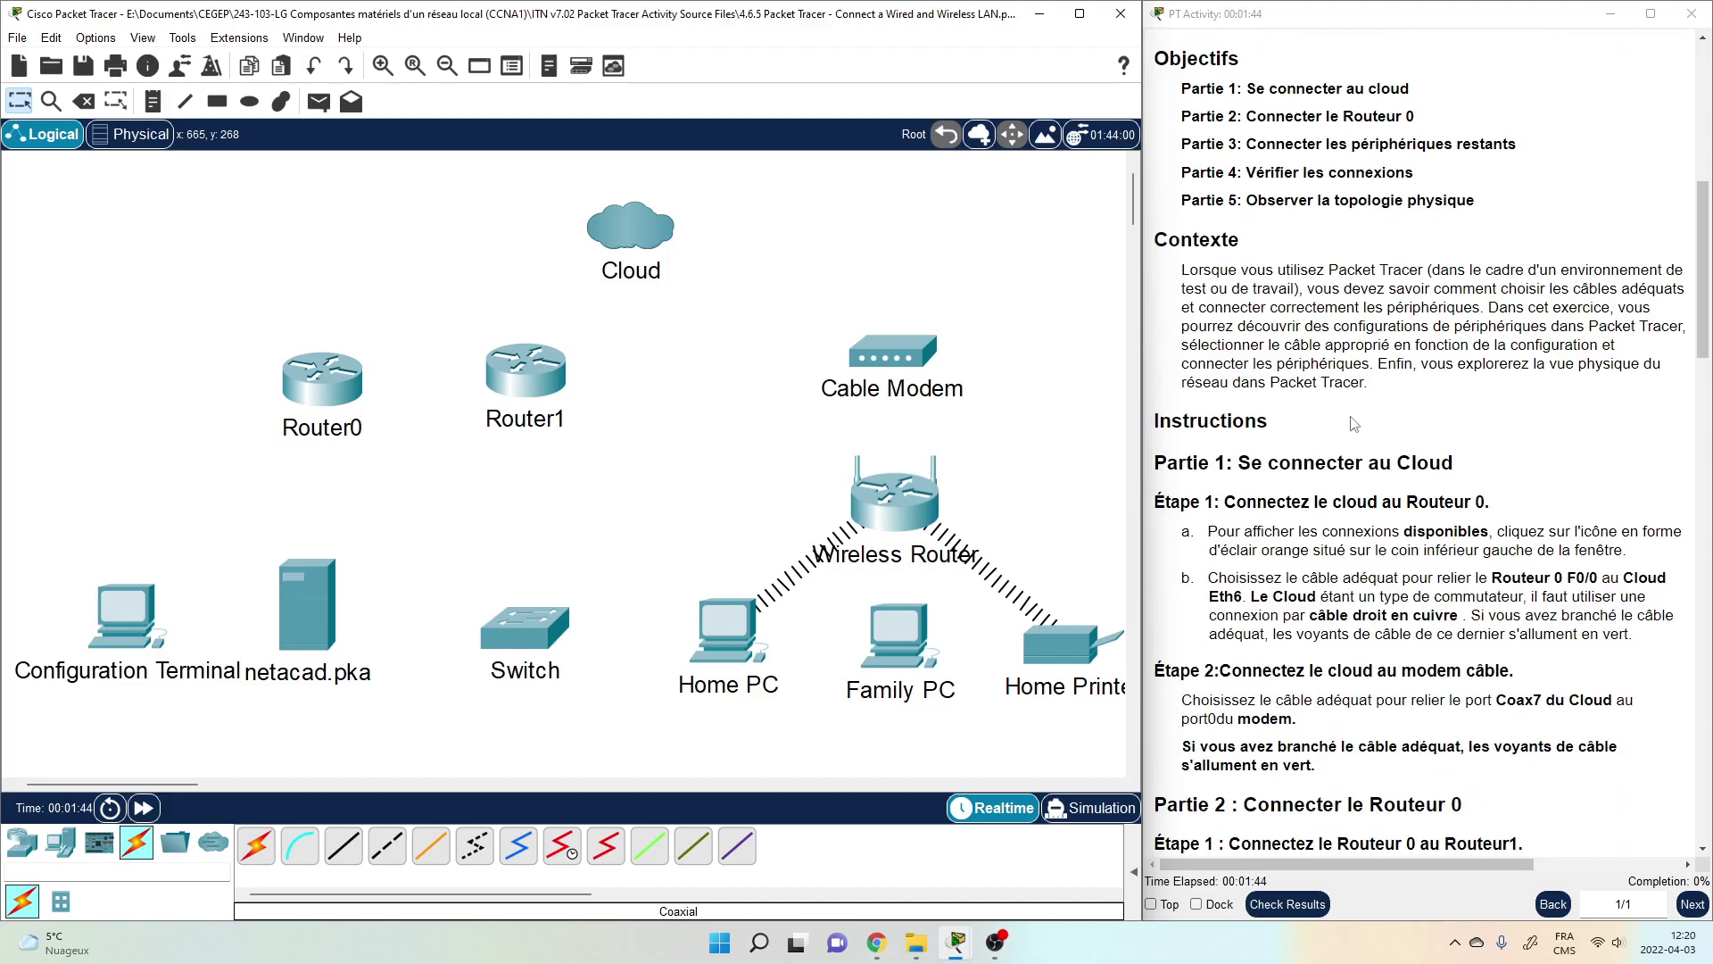
scroll(1353, 424, "down", 3)
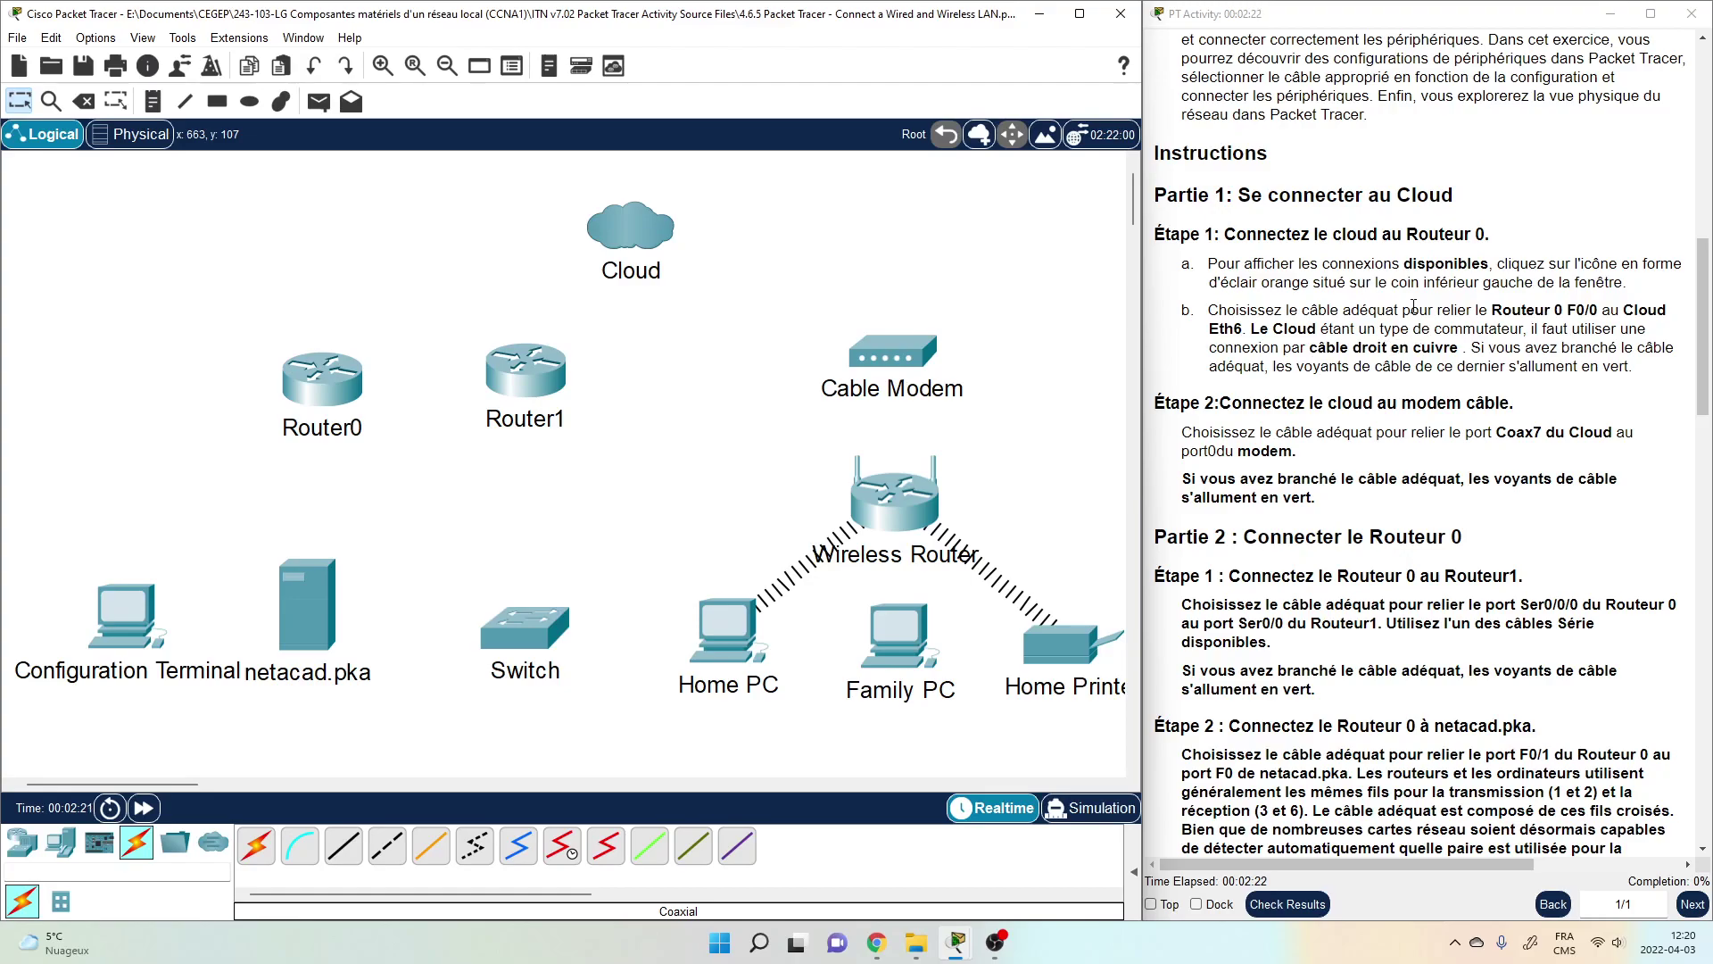
scroll(1414, 306, "down", 3)
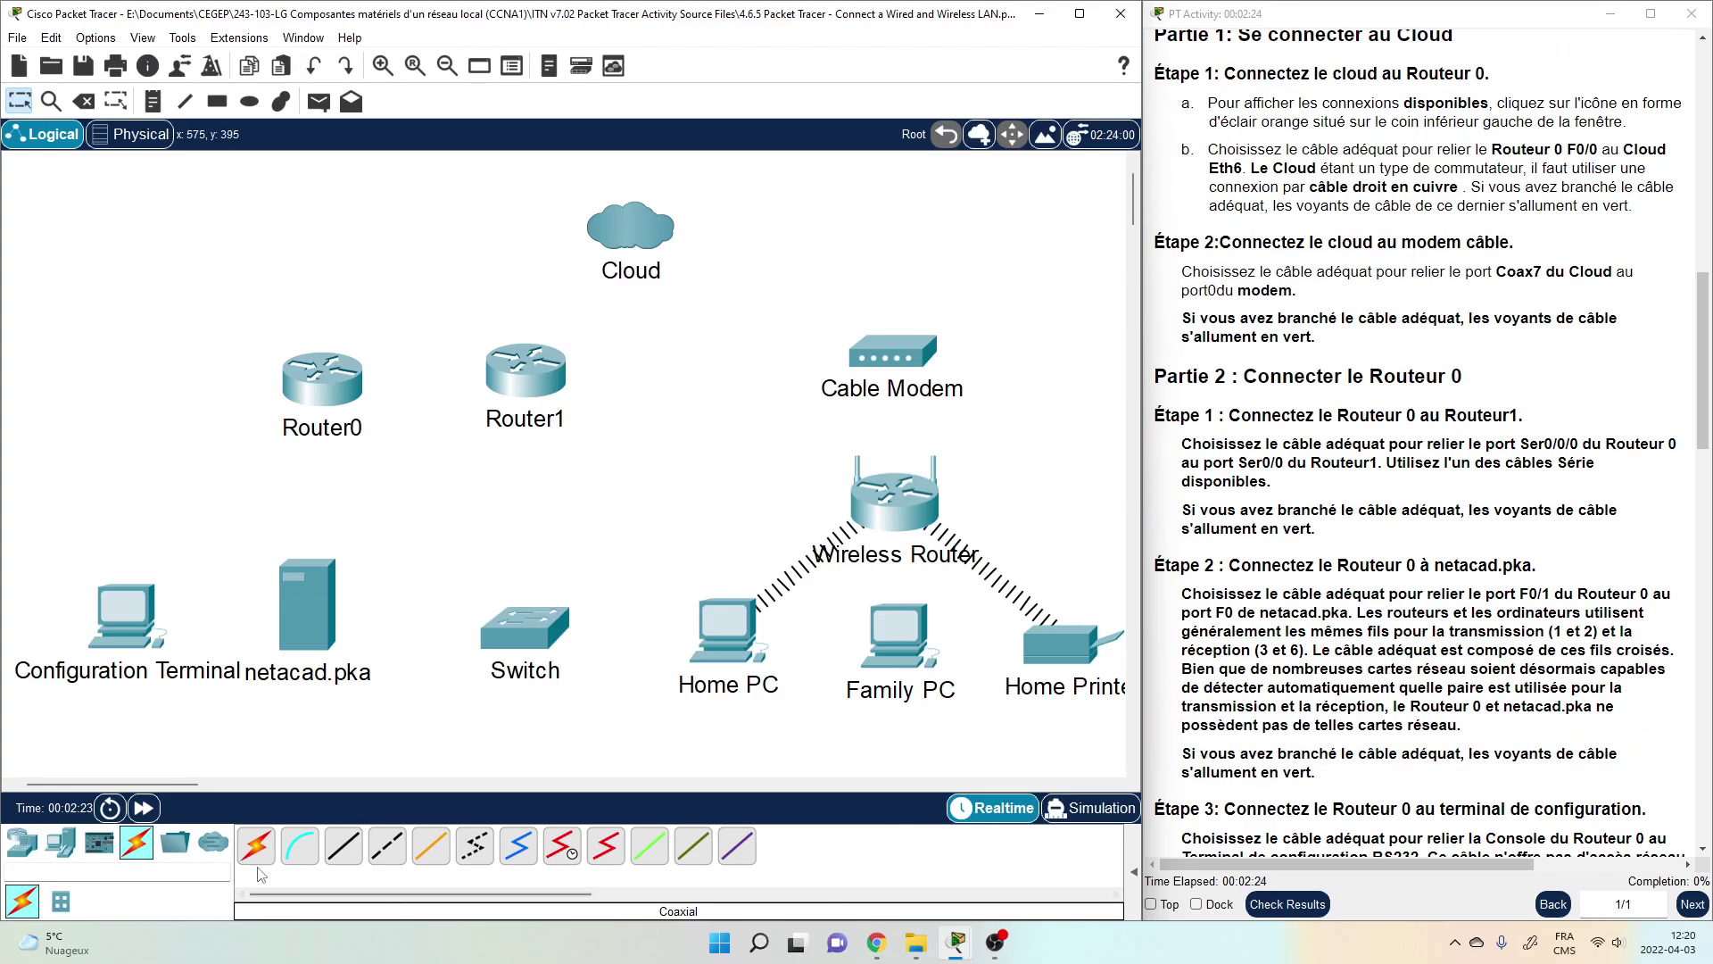
left_click(345, 848)
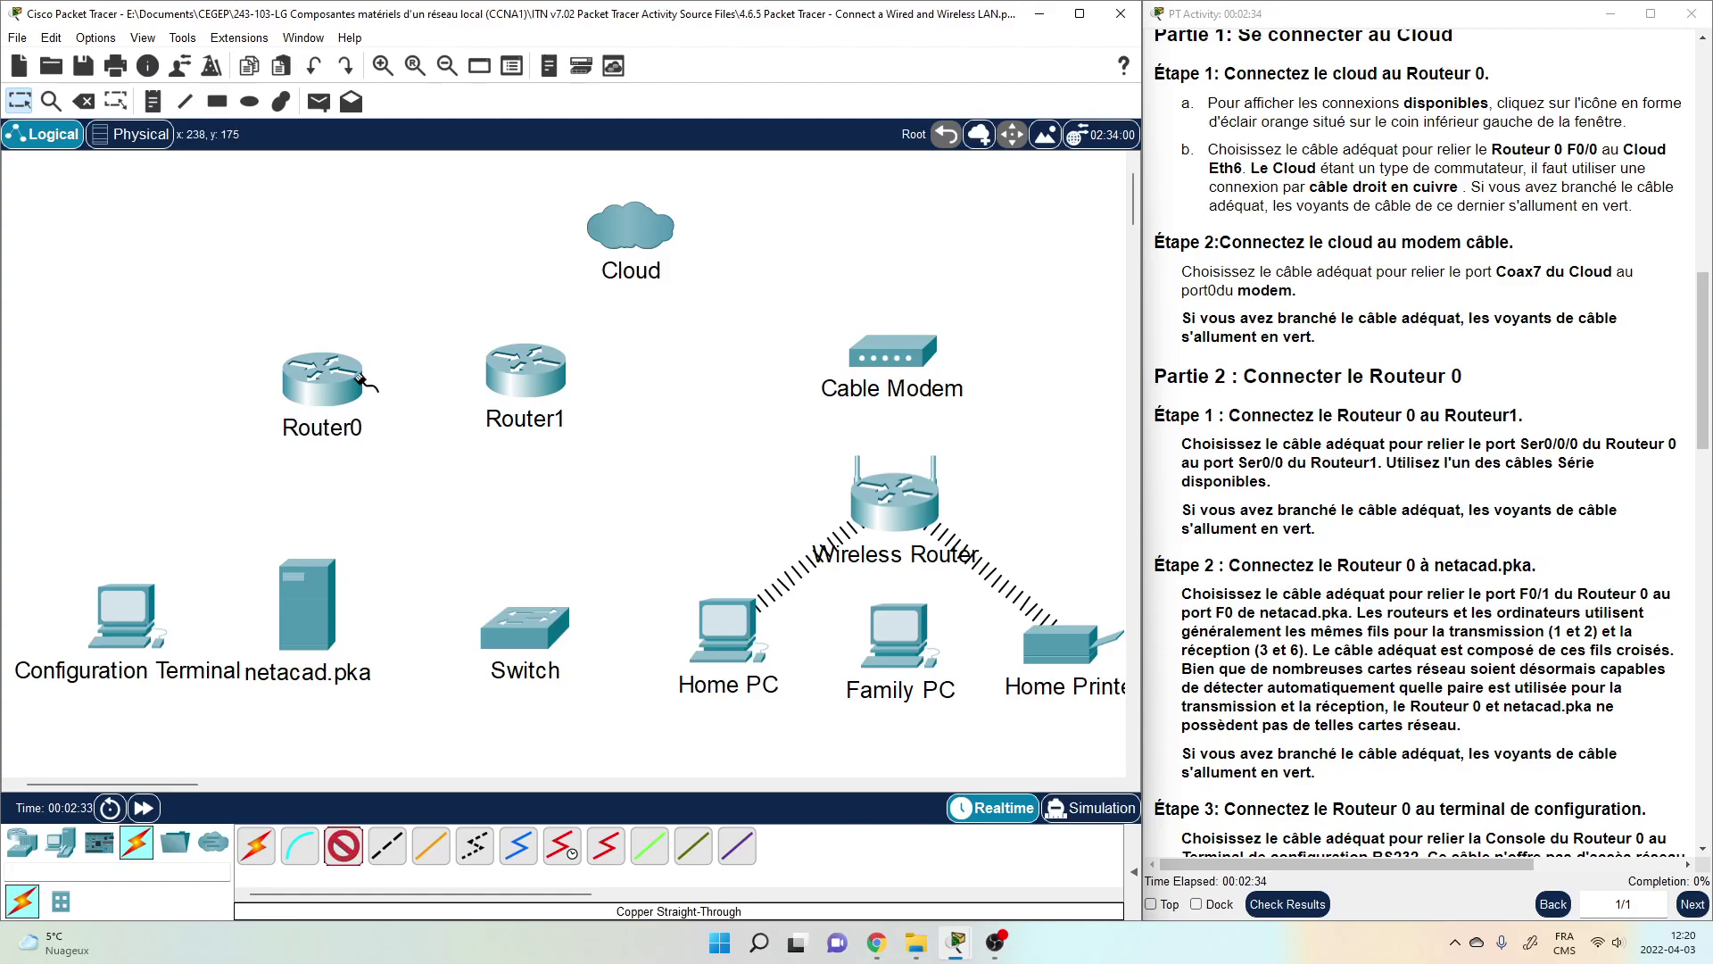
left_click(314, 379)
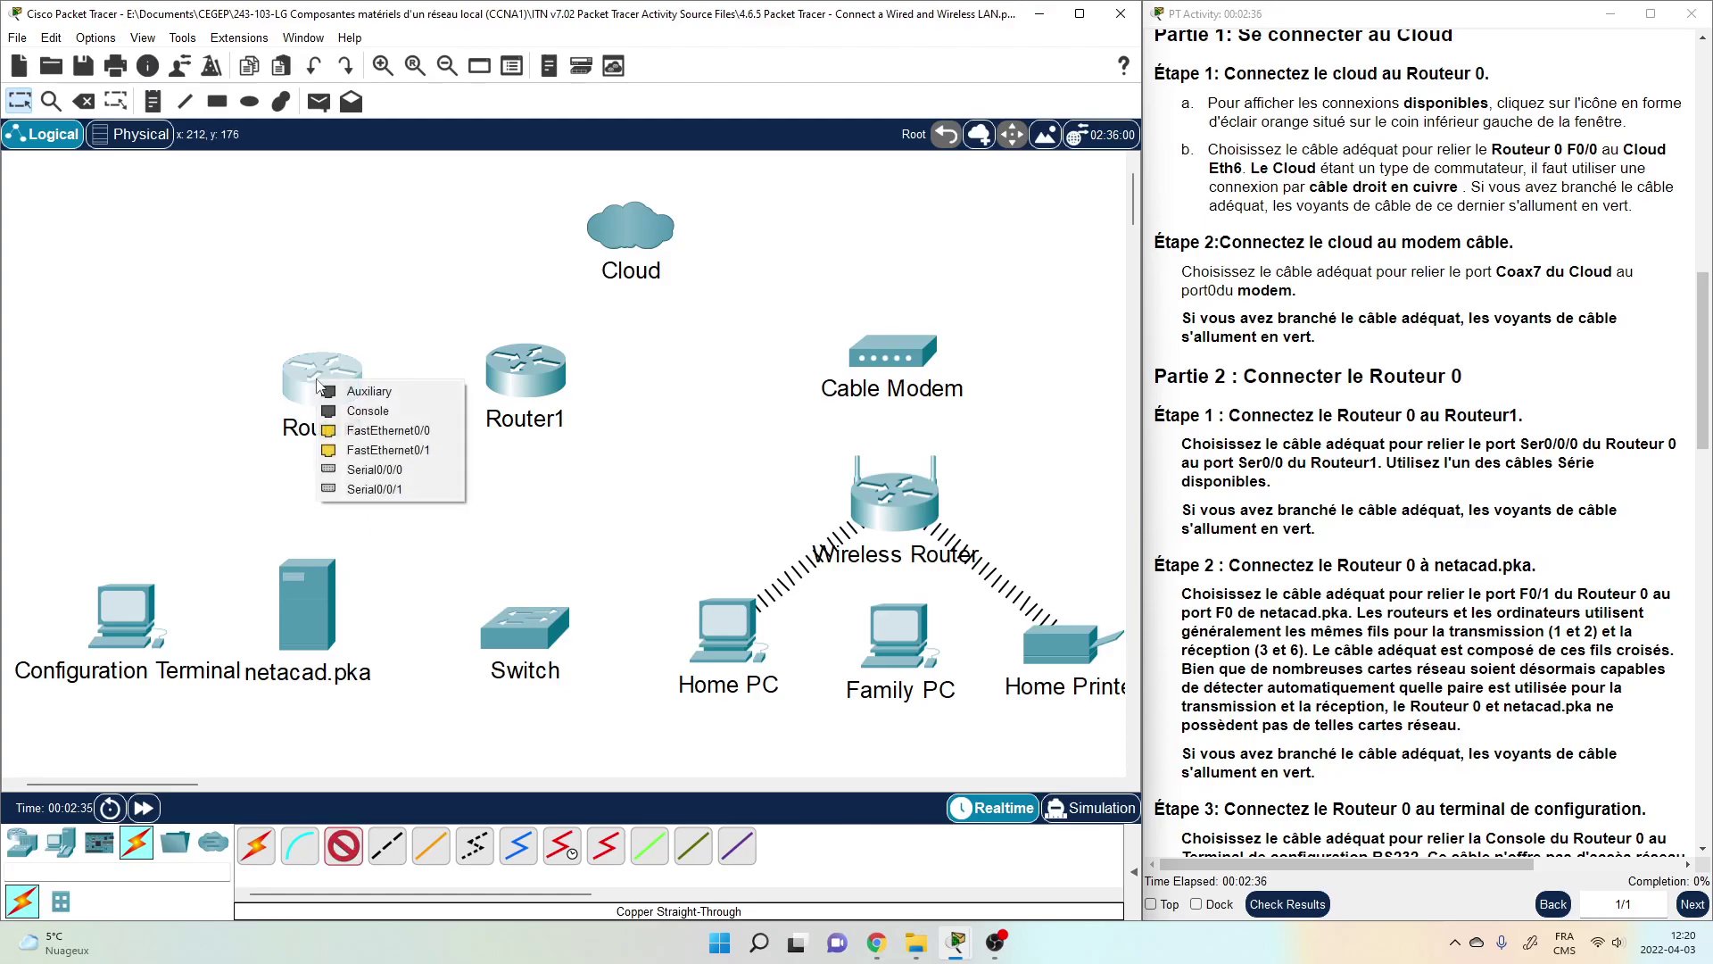
left_click(355, 431)
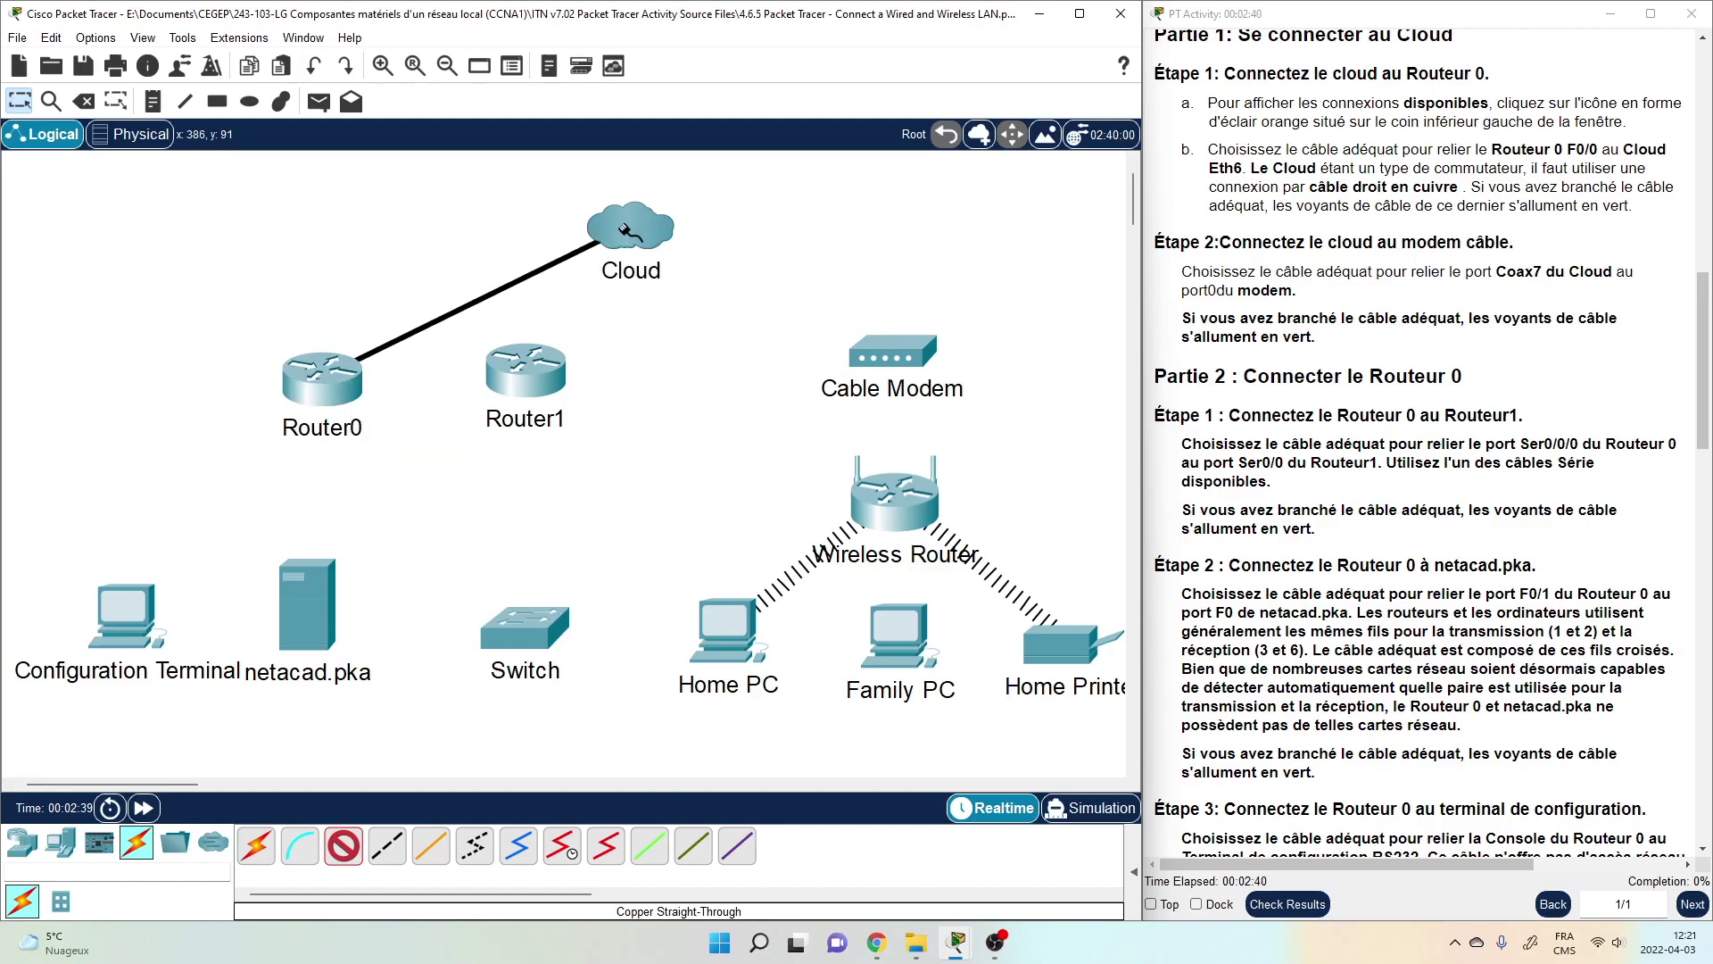
left_click(626, 230)
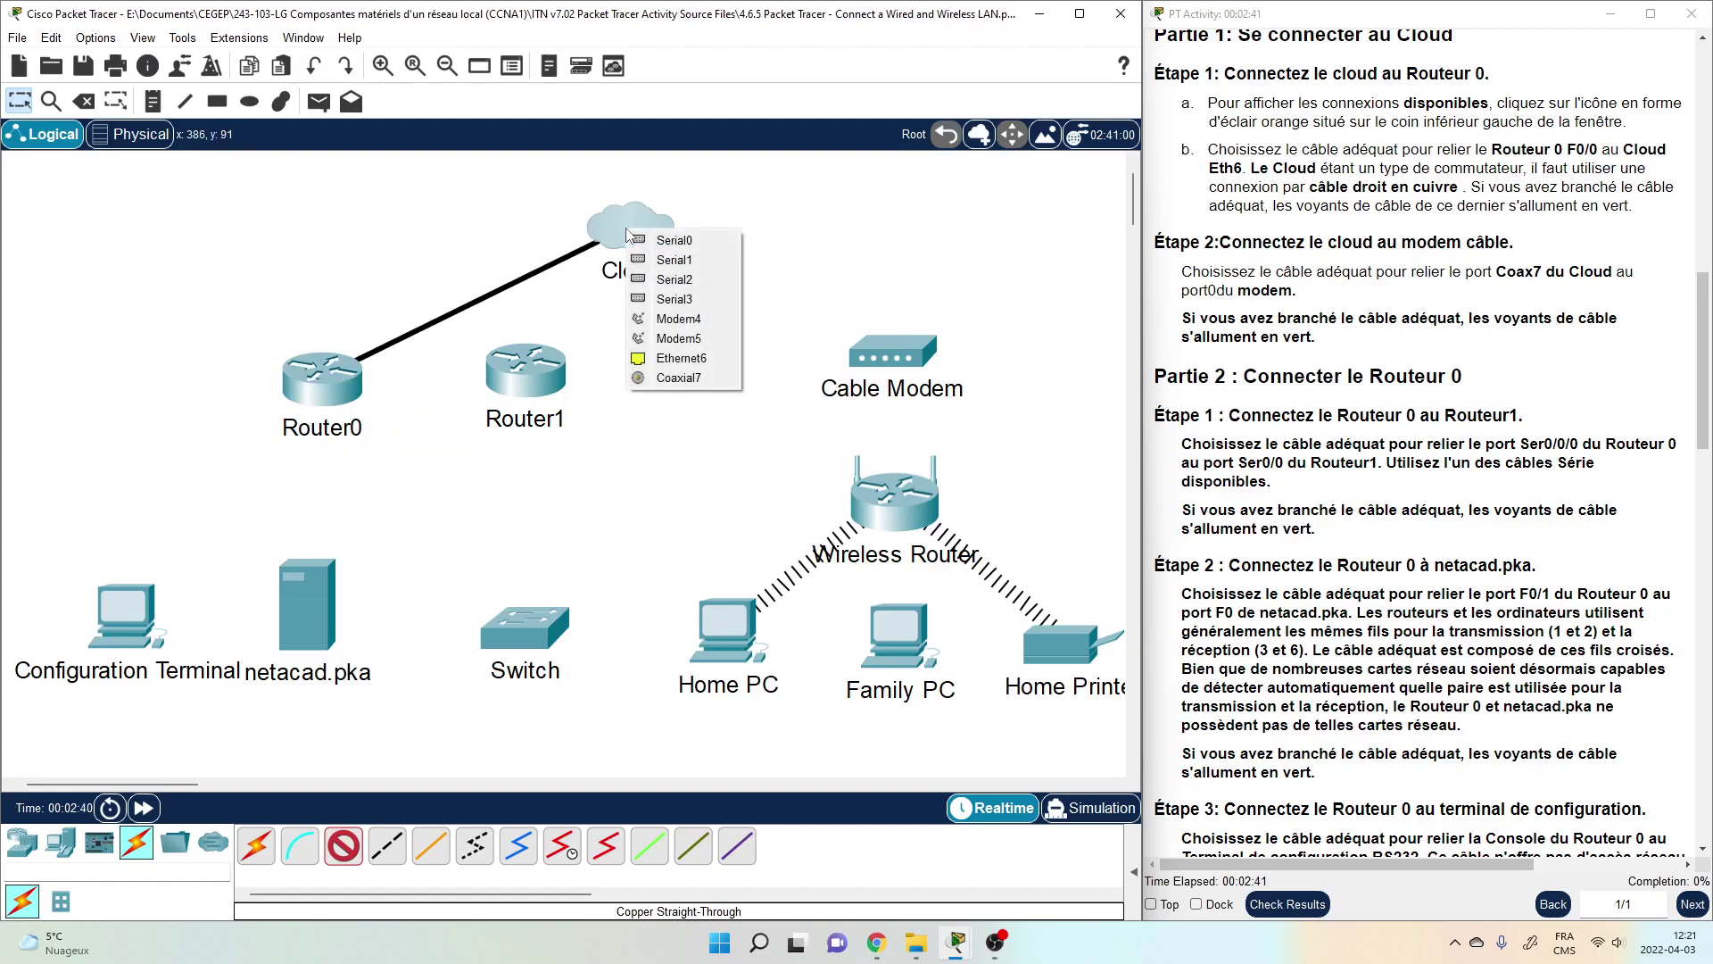
left_click(668, 359)
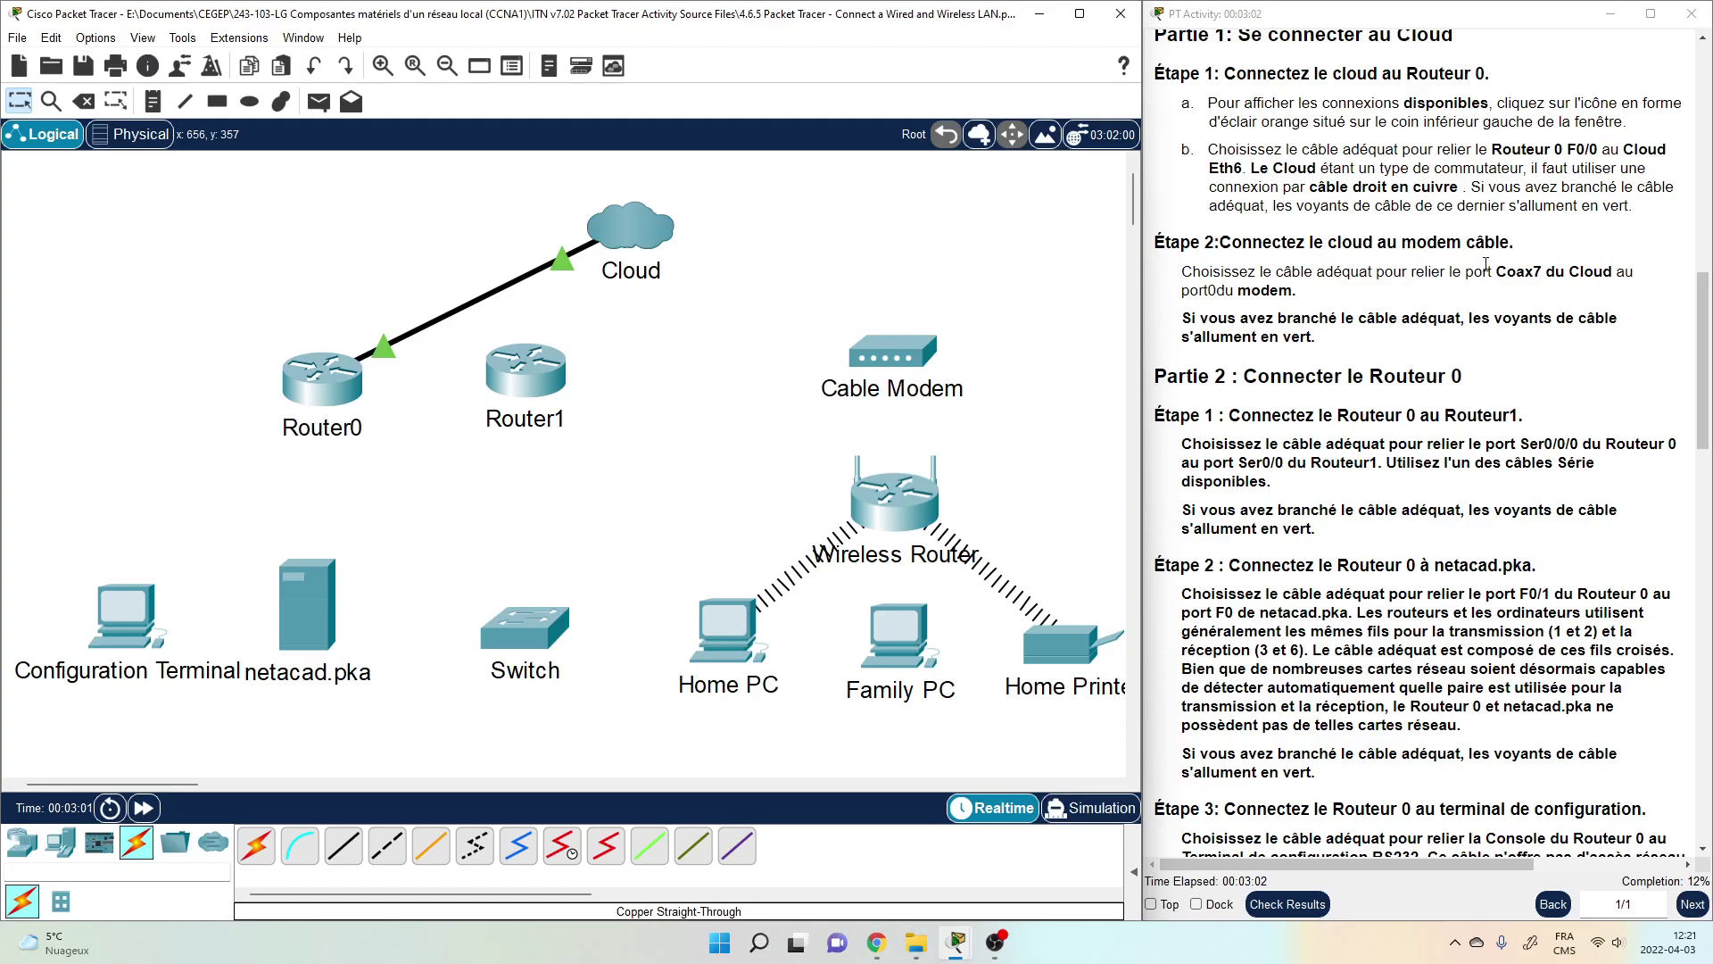
- Connect the Cable Modem's Port 0 to the Cloud's Coaxial7 port with a Coaxial cable
left_click_drag(1497, 268, 1543, 273)
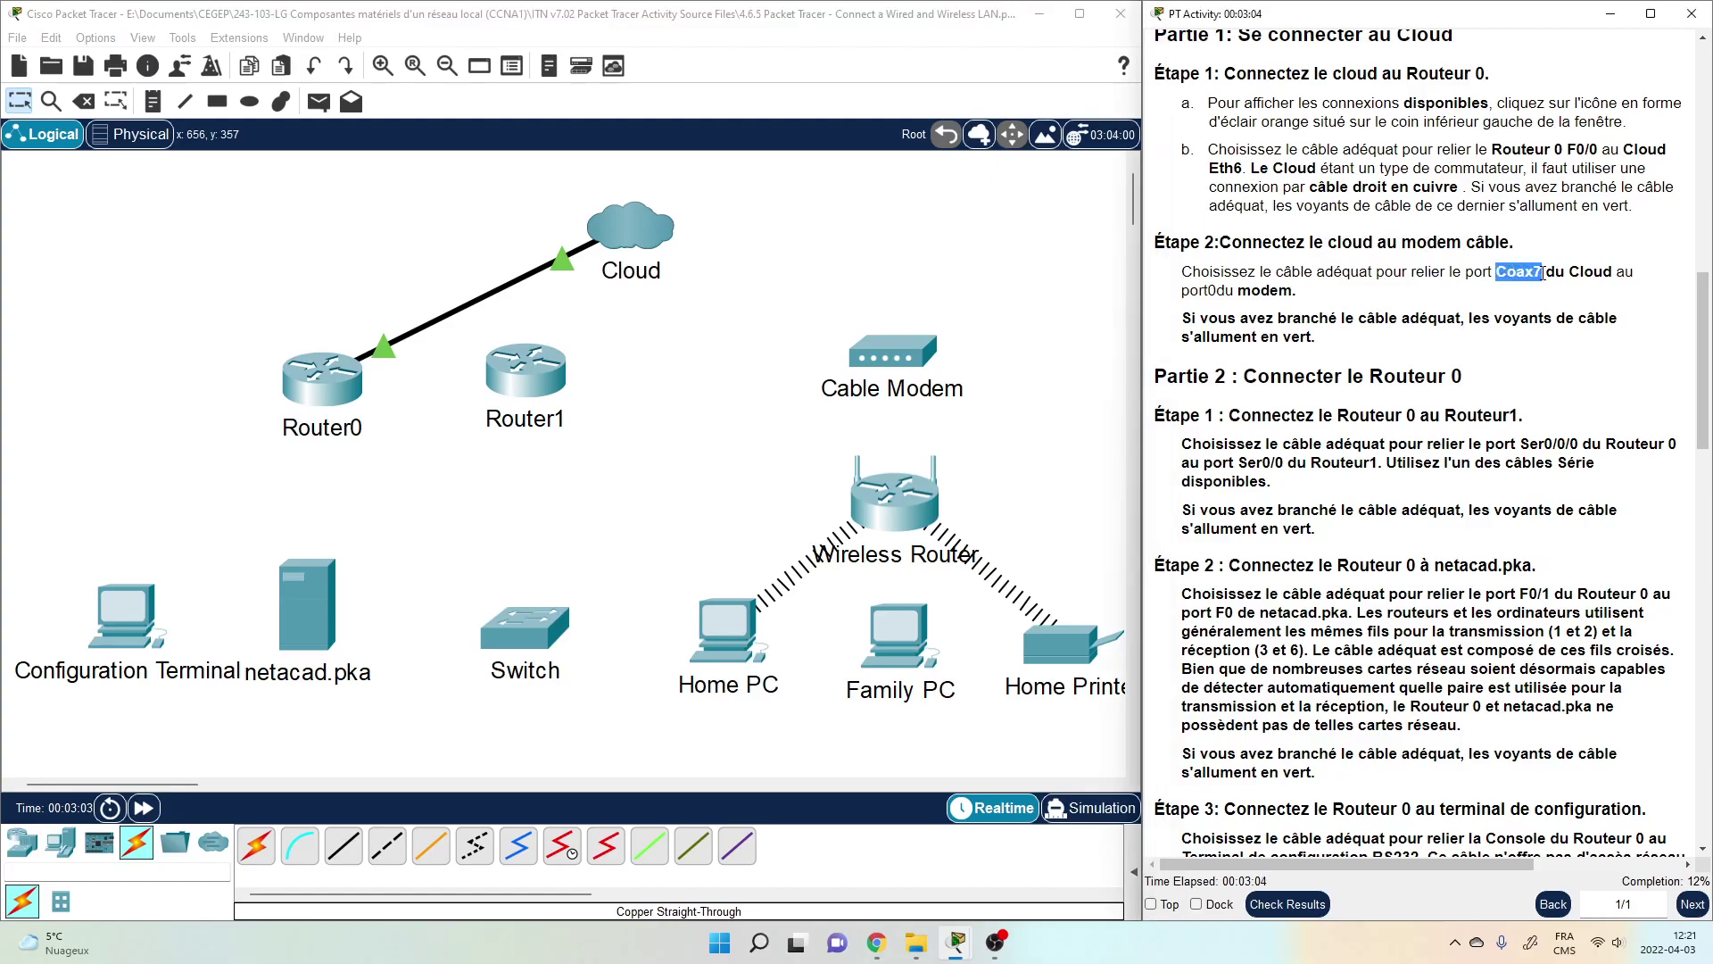
left_click(1530, 274)
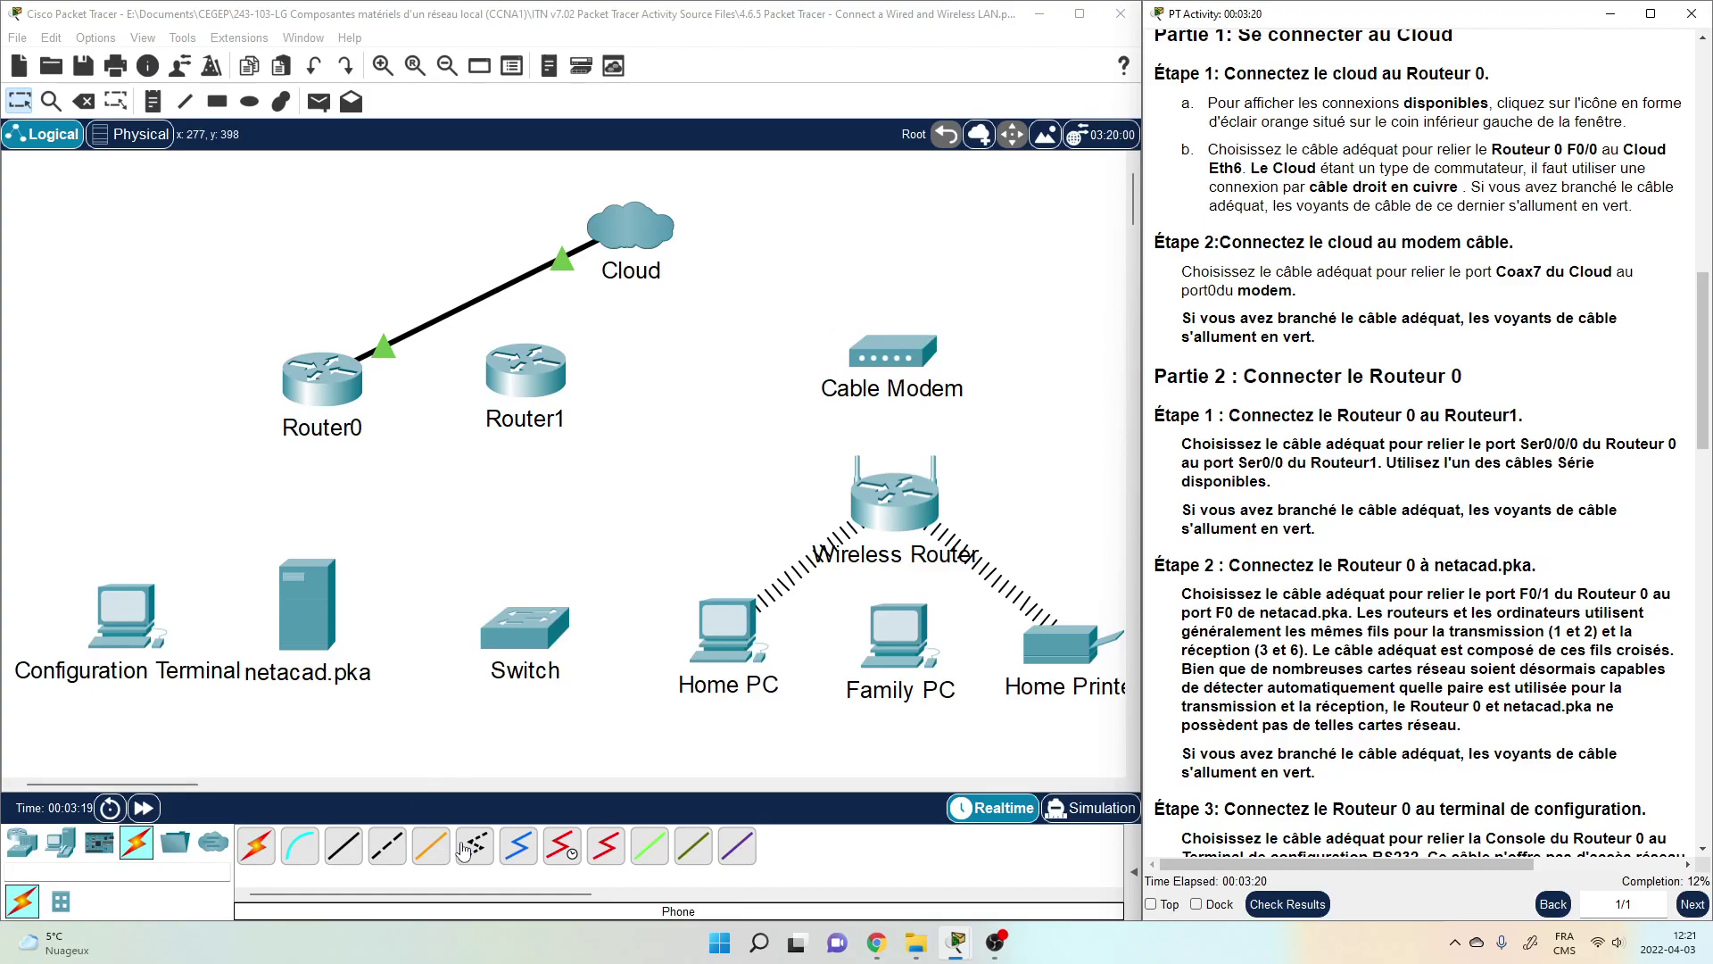
left_click(515, 854)
left_click(515, 854)
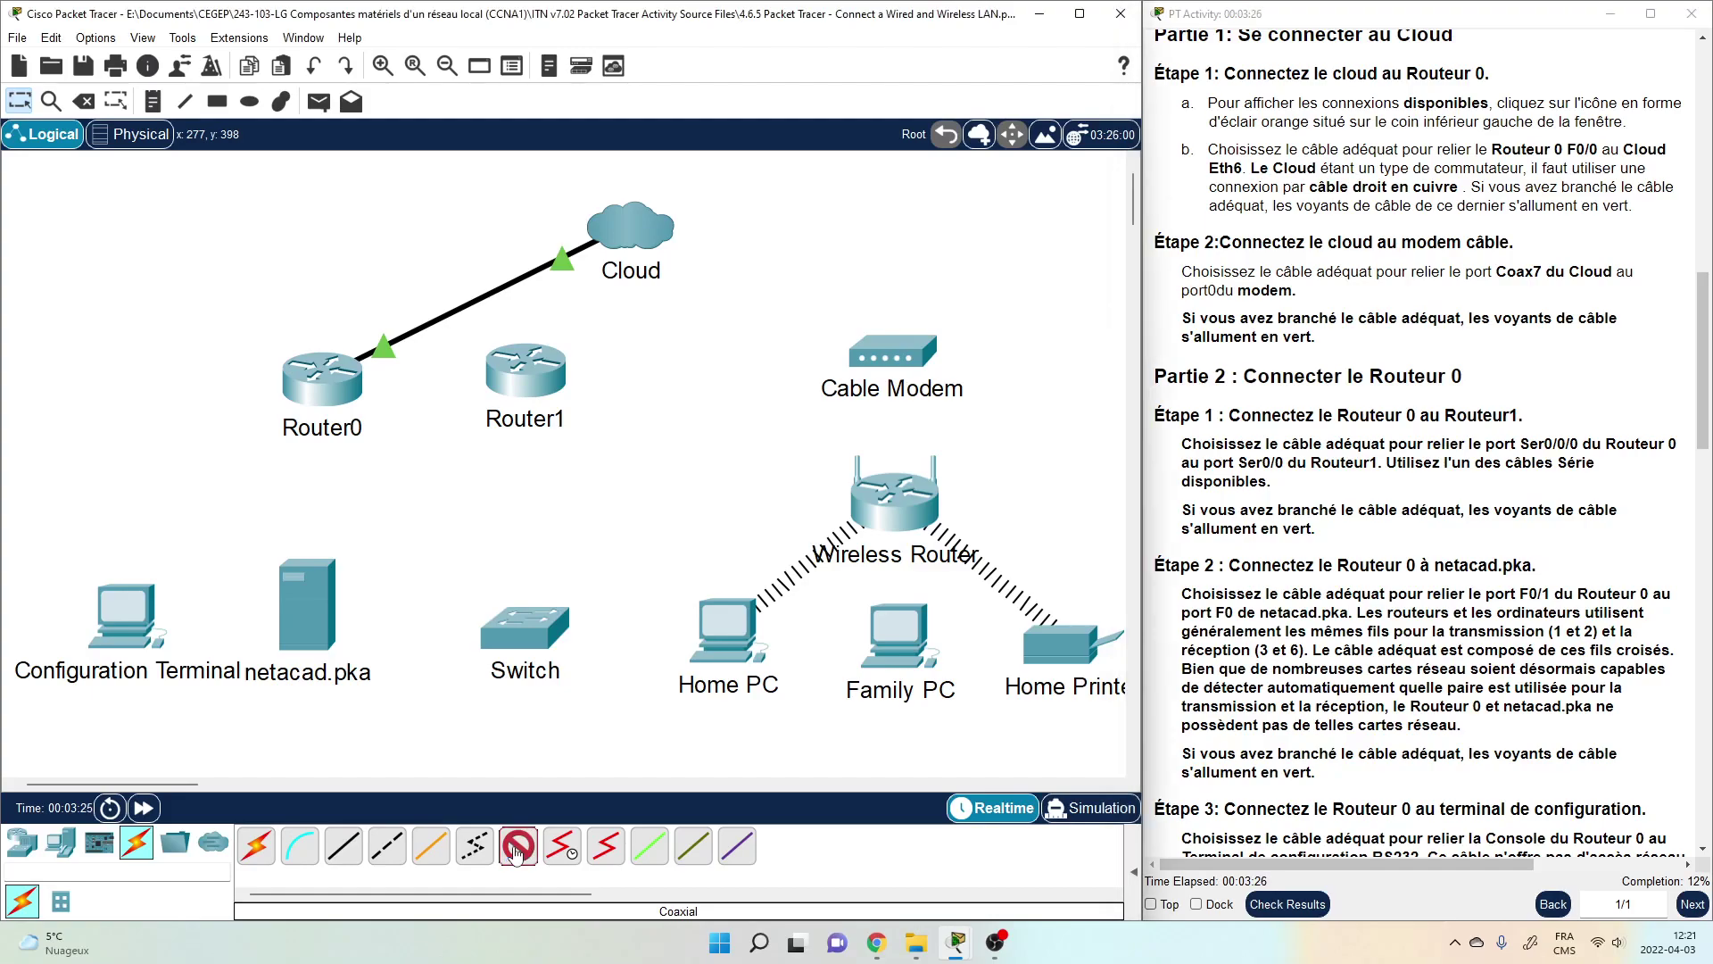
left_click(889, 354)
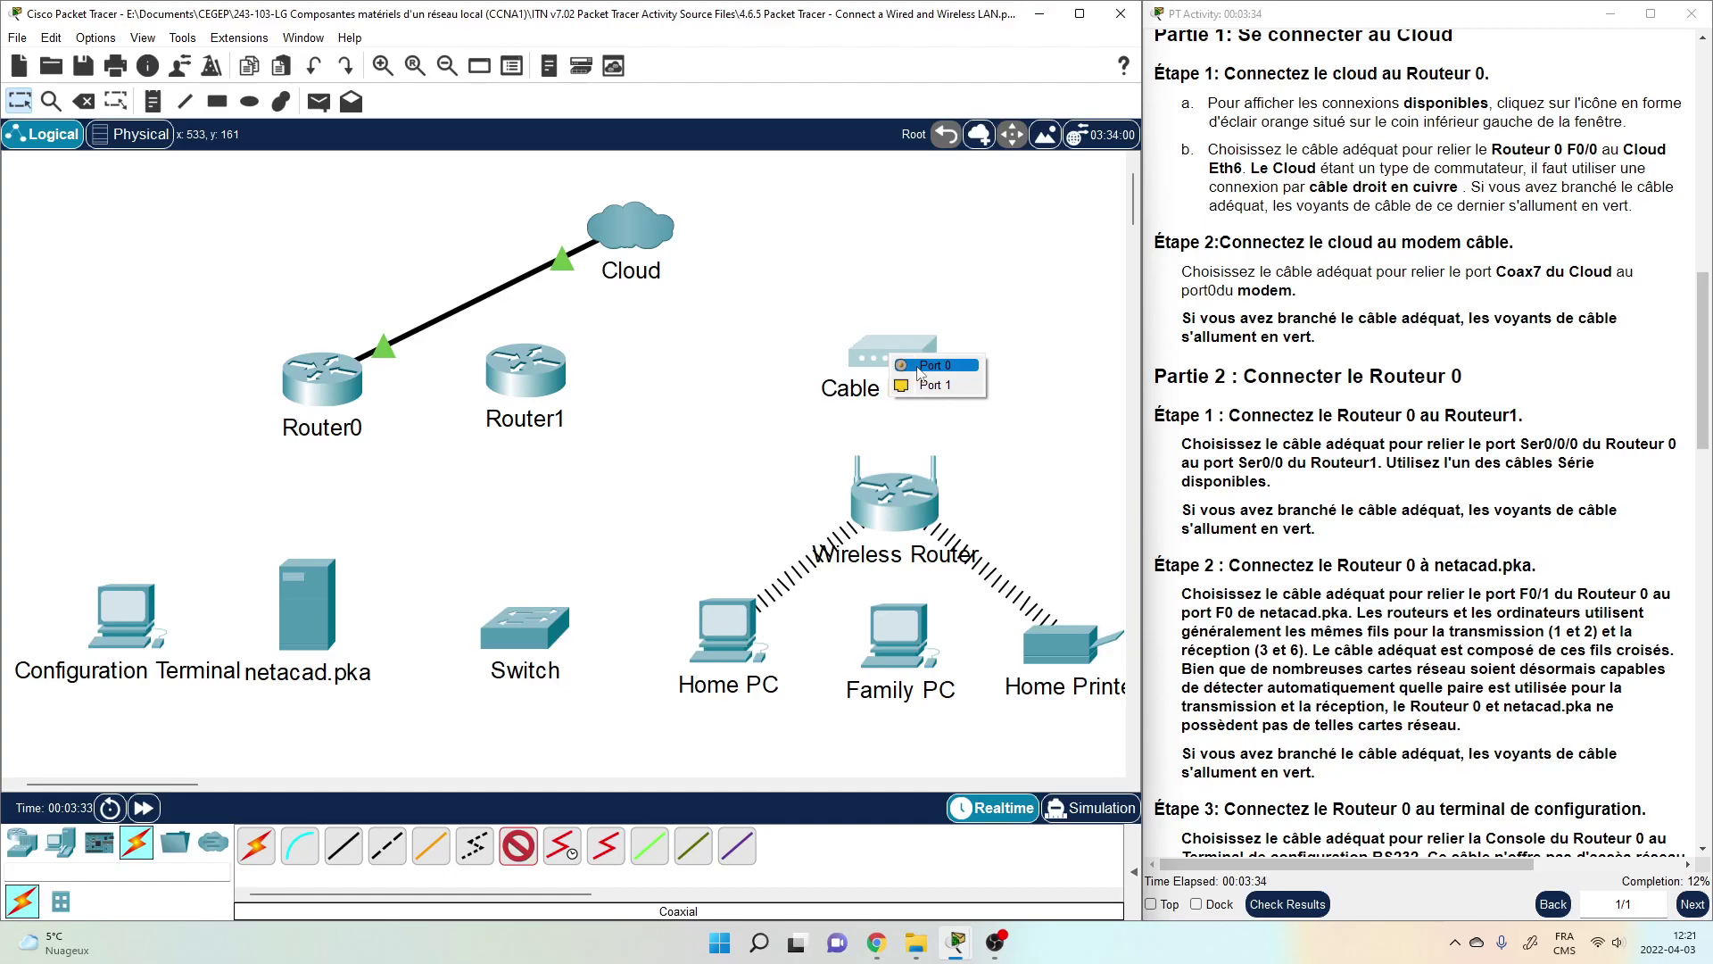
left_click(919, 369)
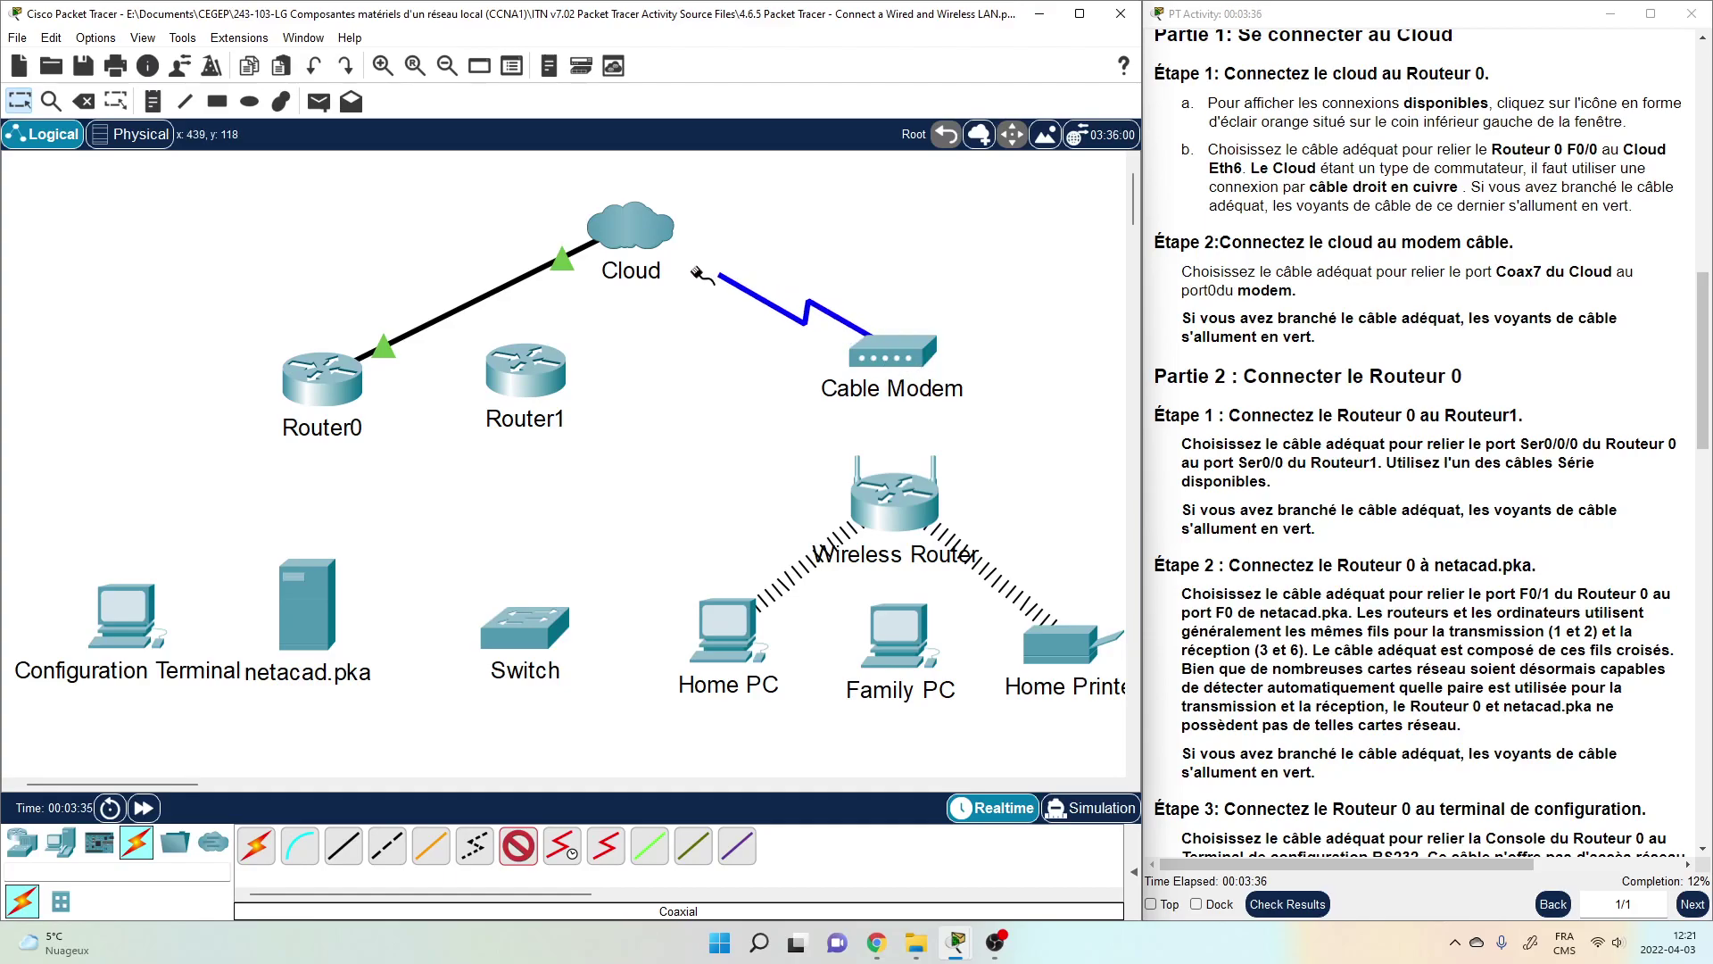
left_click(642, 228)
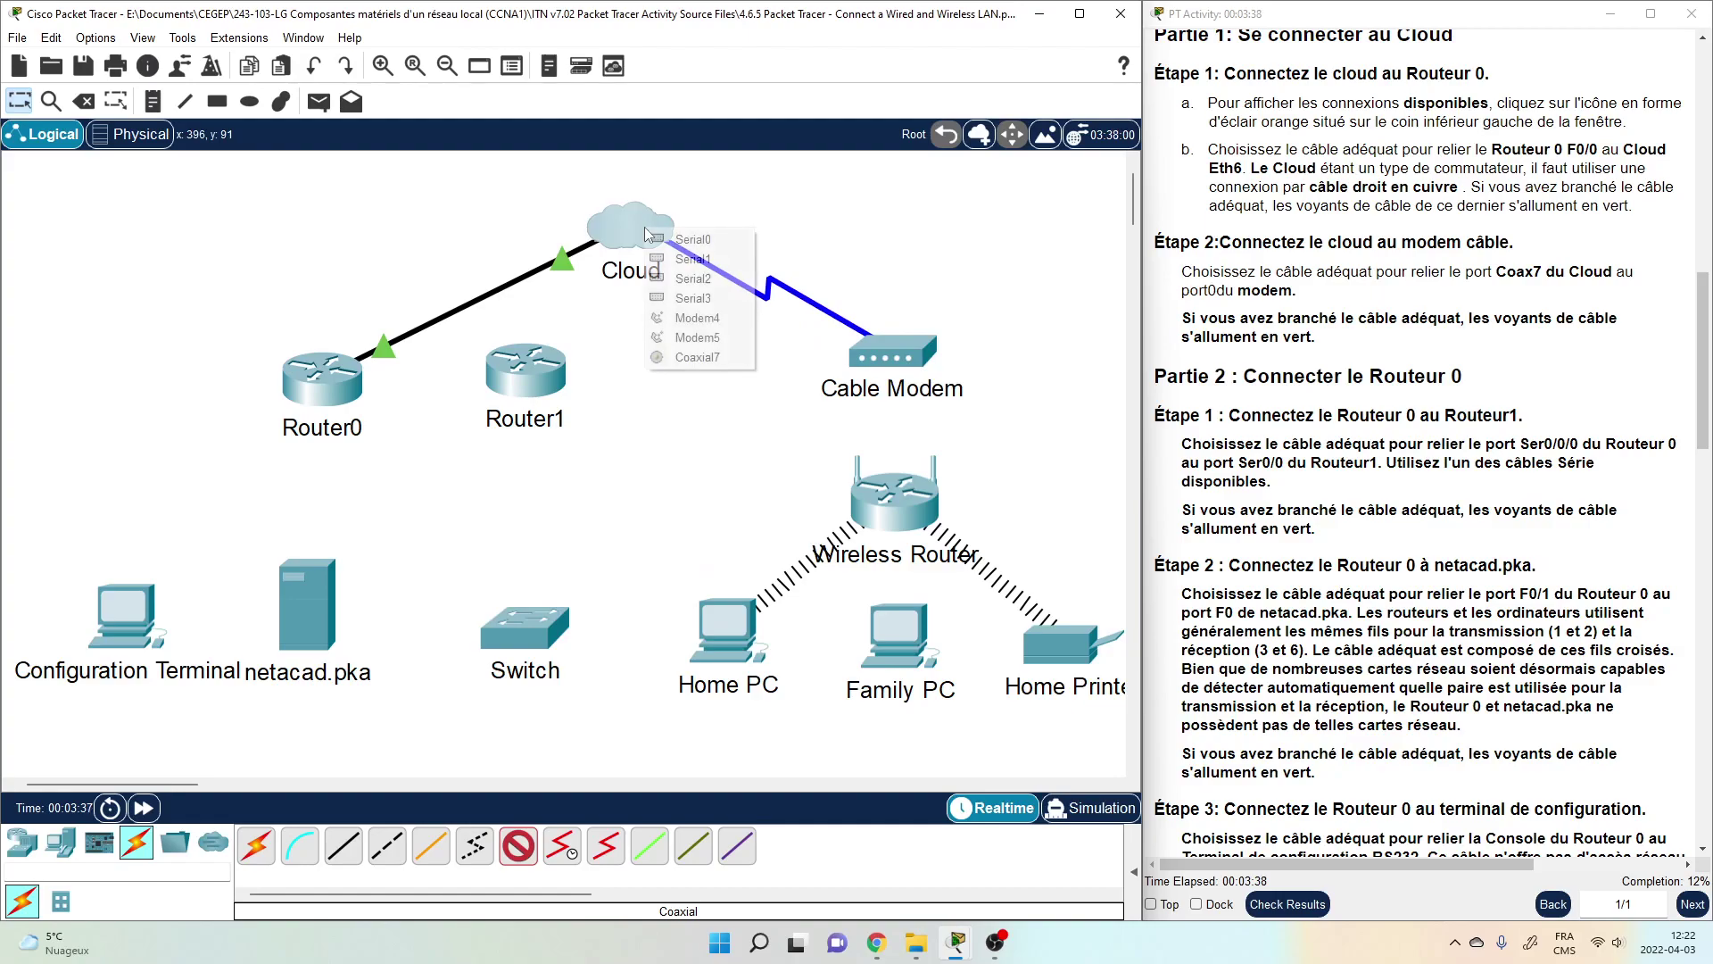
left_click(704, 358)
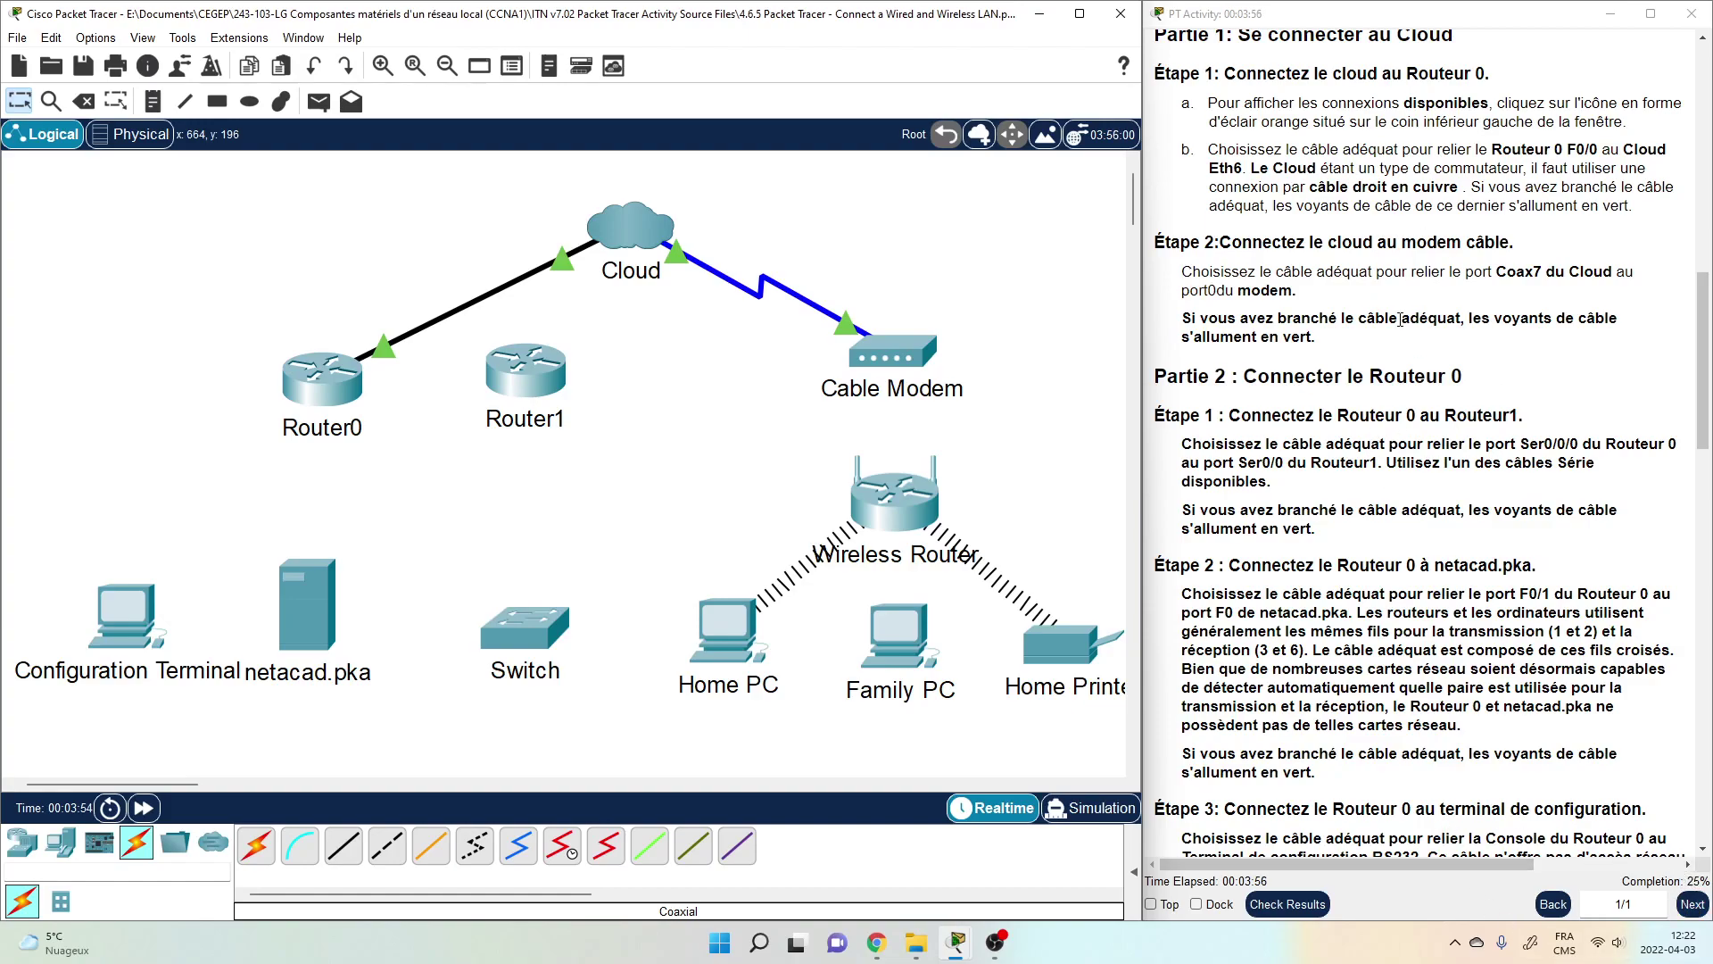
- Connect Router0's Serial0/0/0 to Router1's Serial0/0 with a Serial DCE cable
scroll(1398, 234, "down", 4)
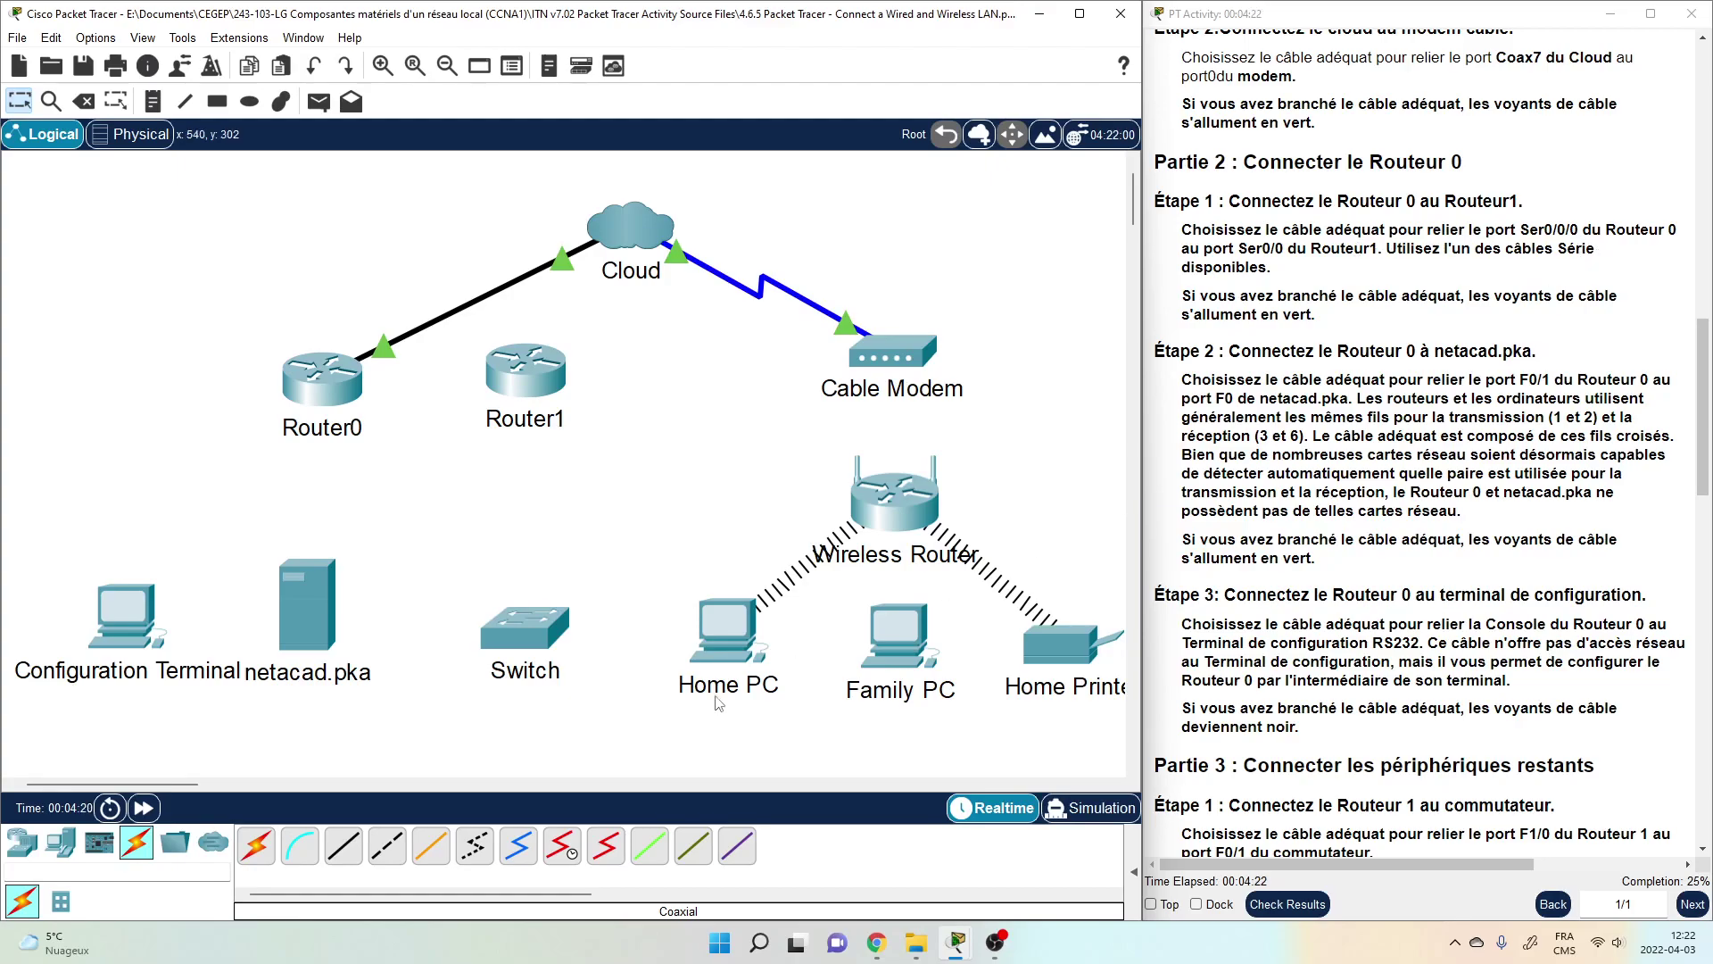
left_click(563, 854)
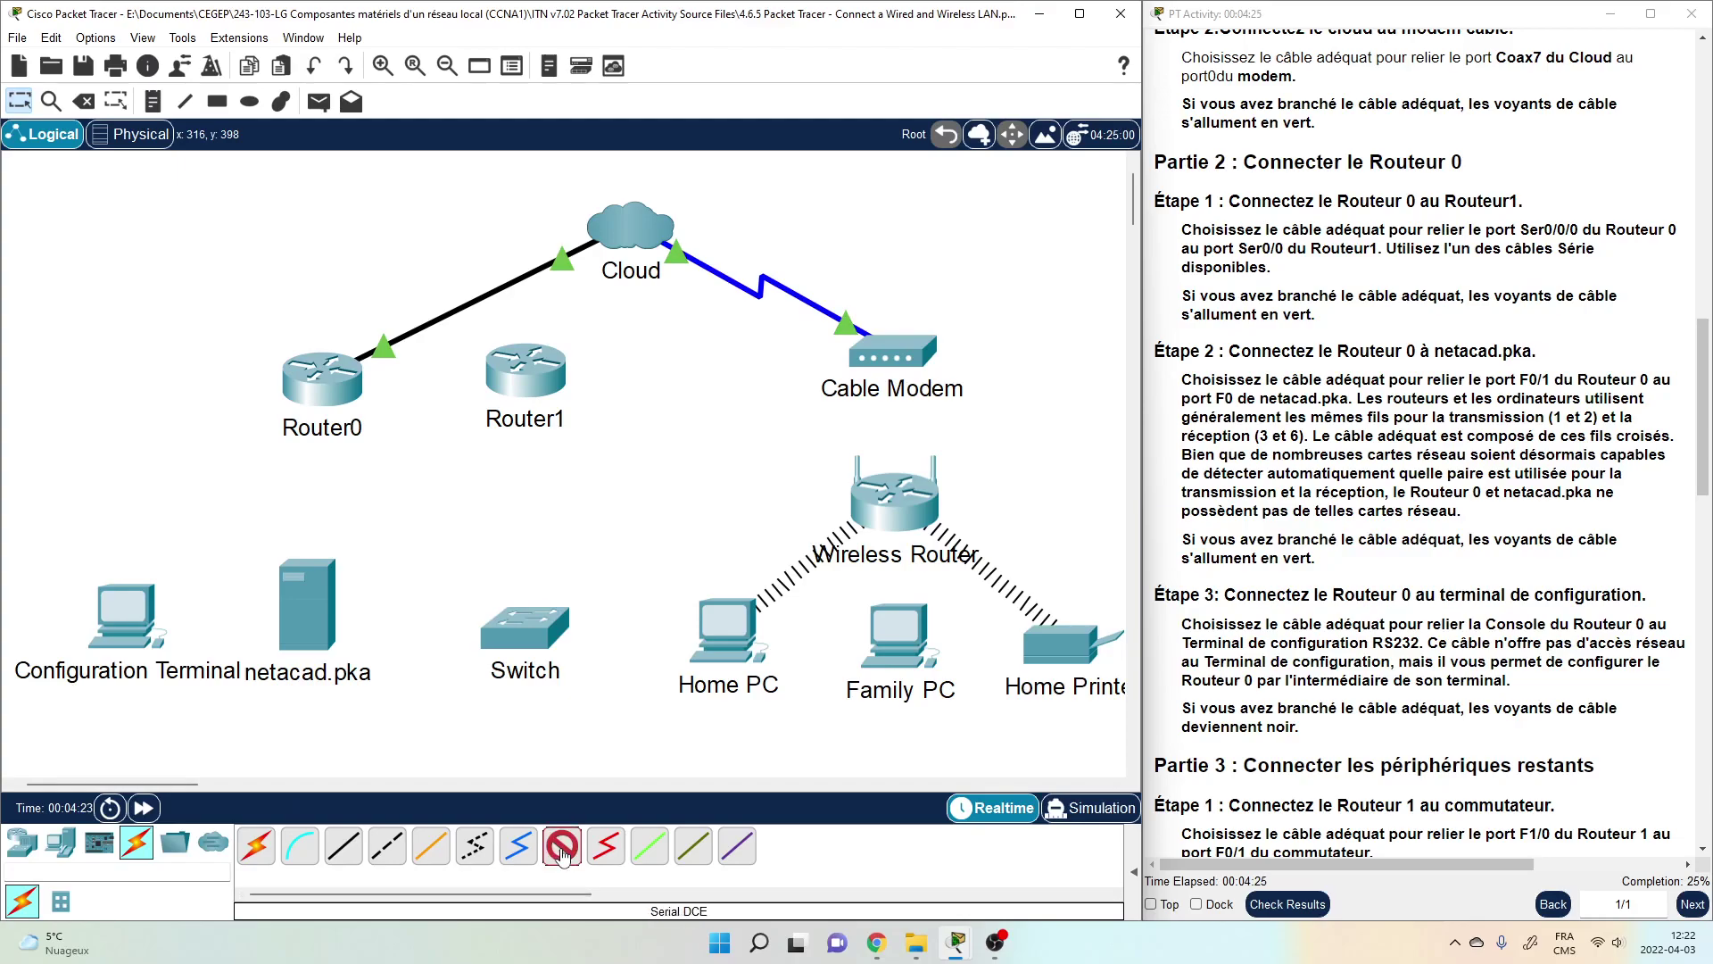
left_click(342, 382)
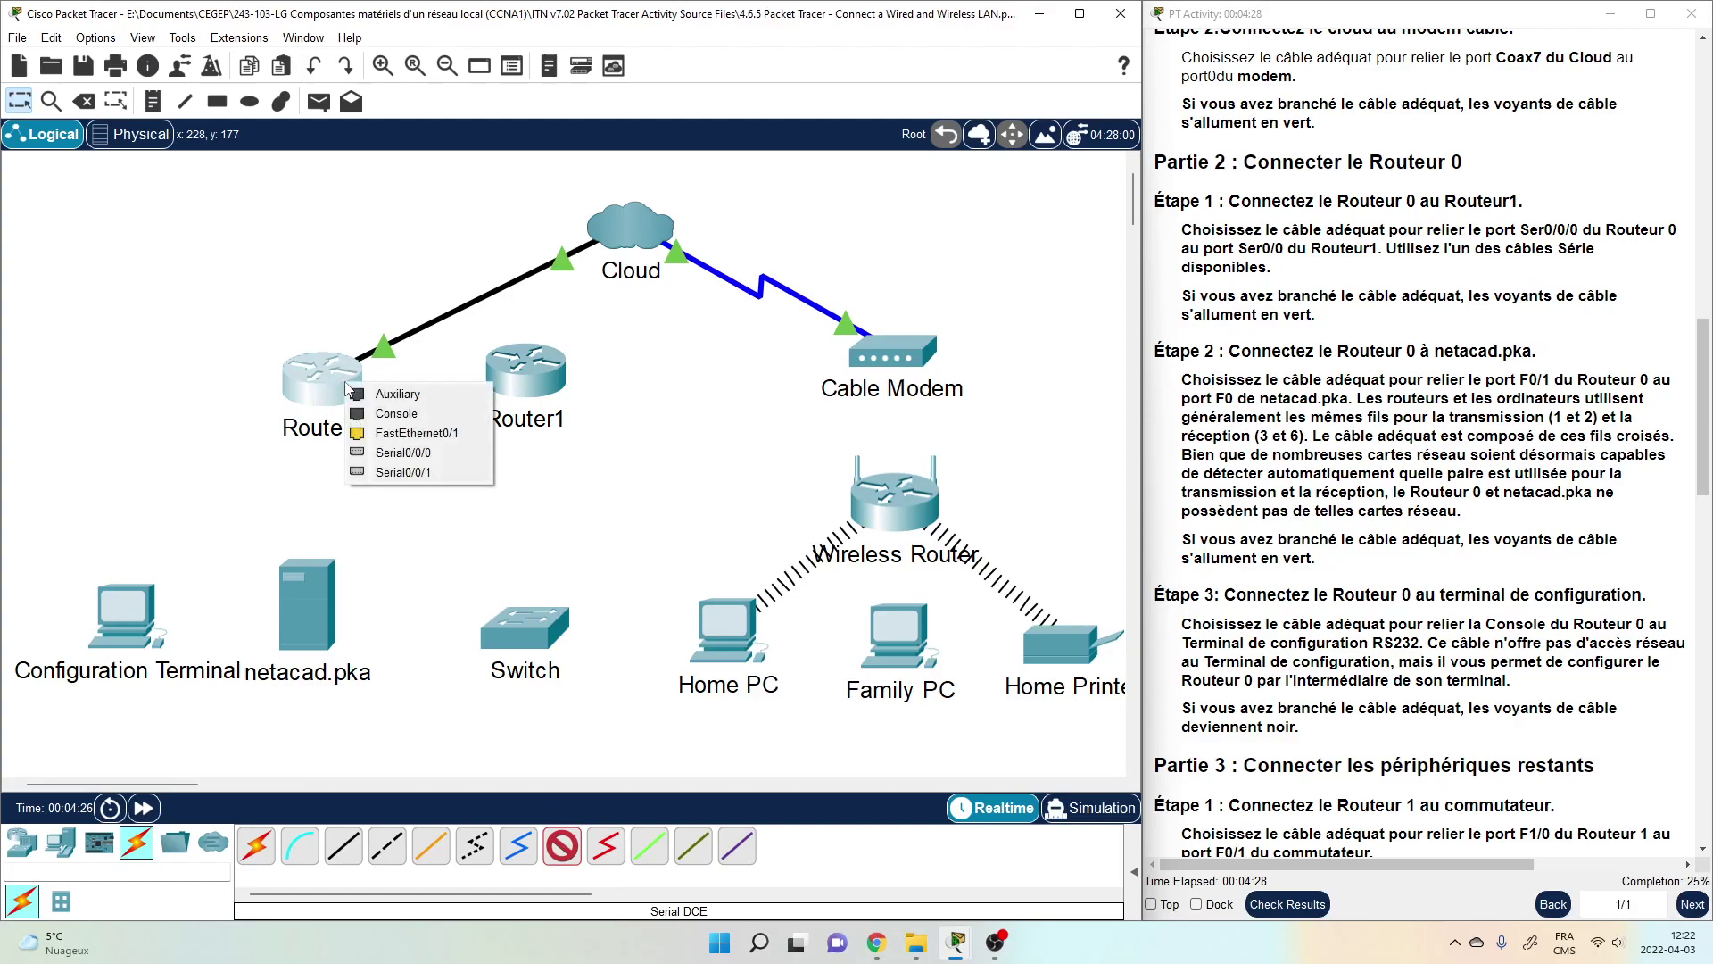
left_click(381, 454)
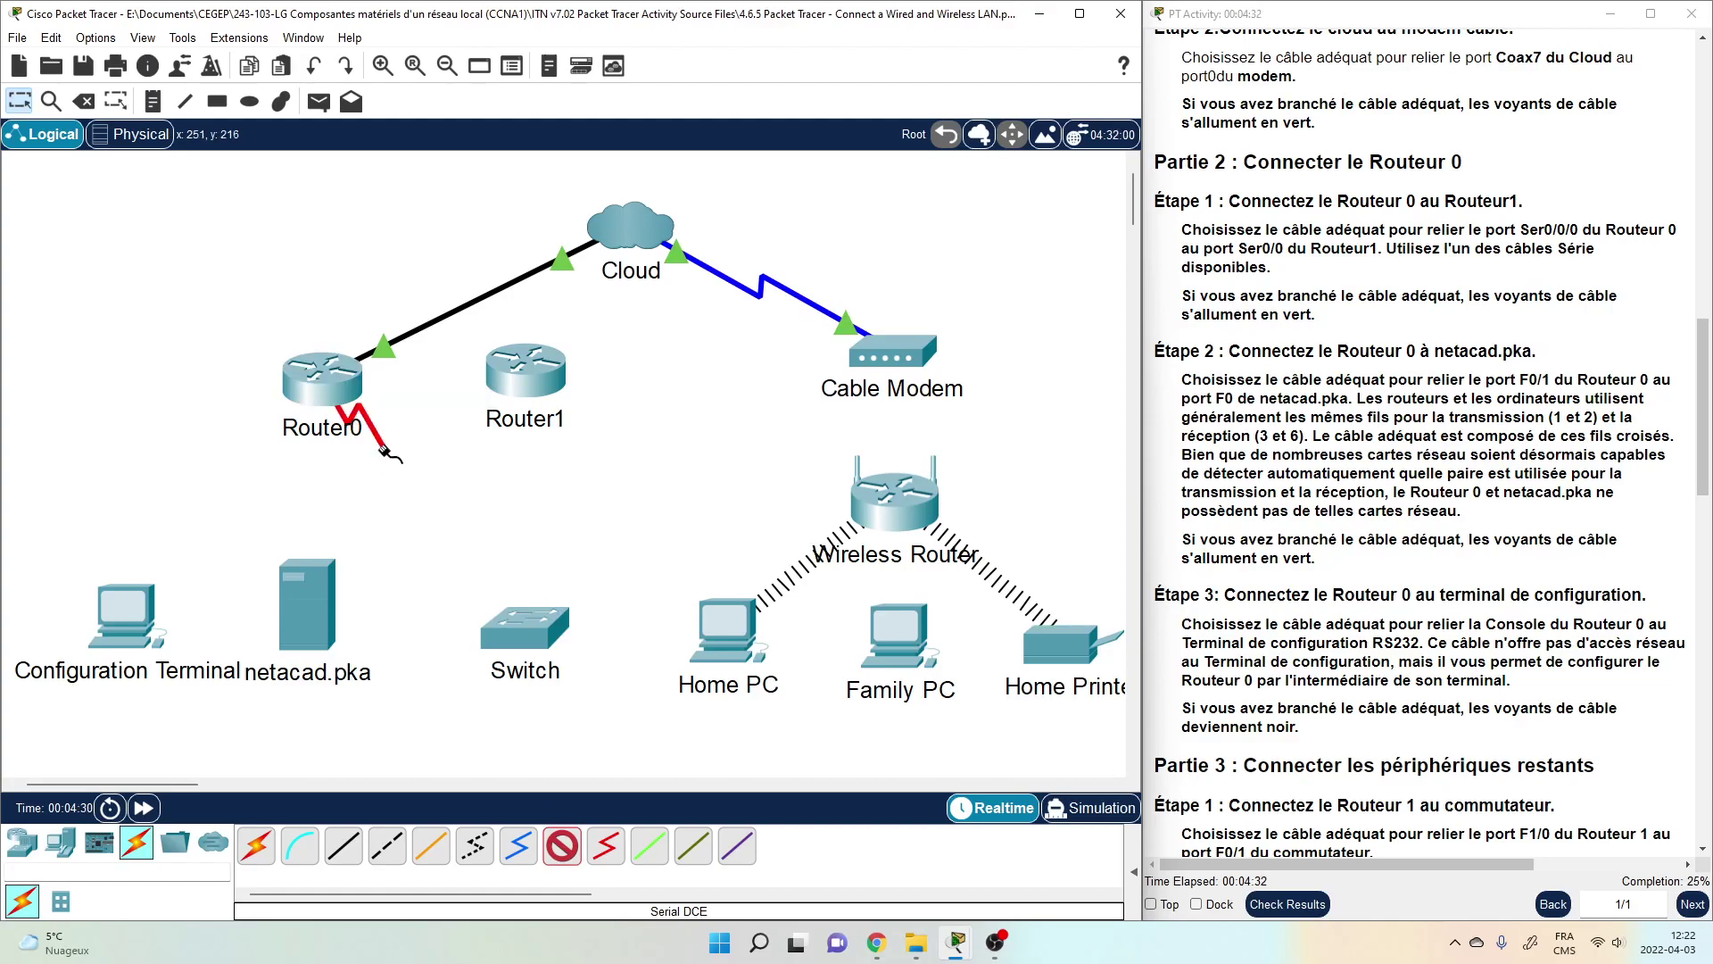
left_click(525, 390)
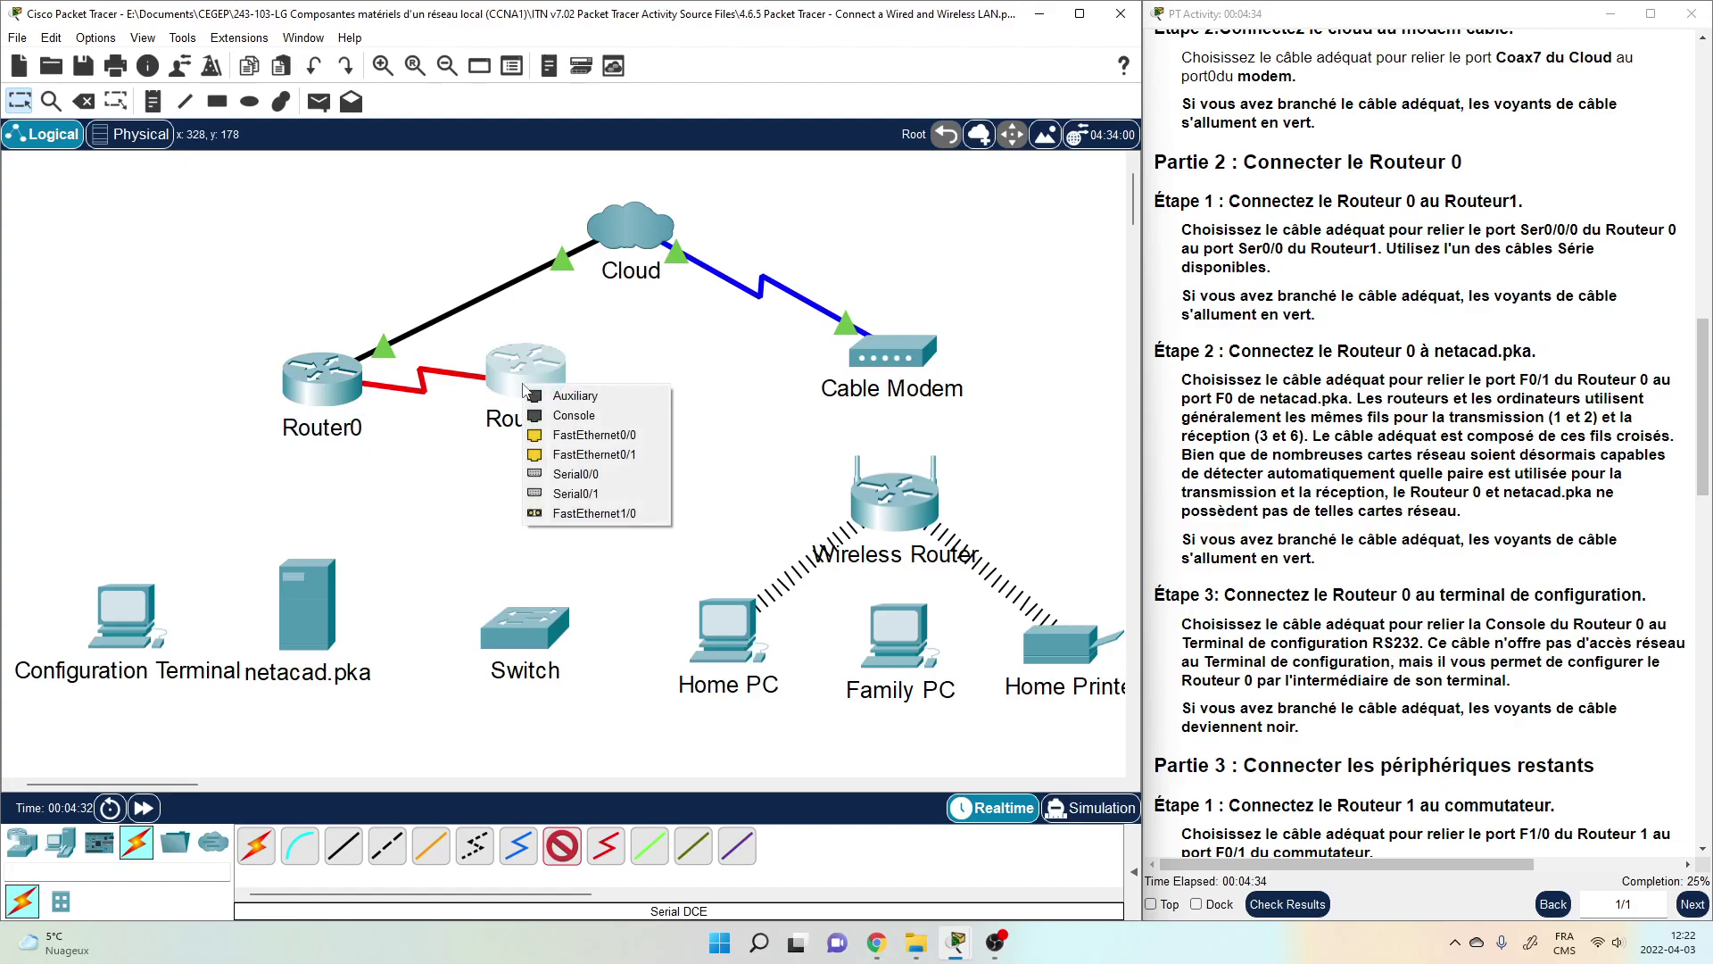
left_click(568, 477)
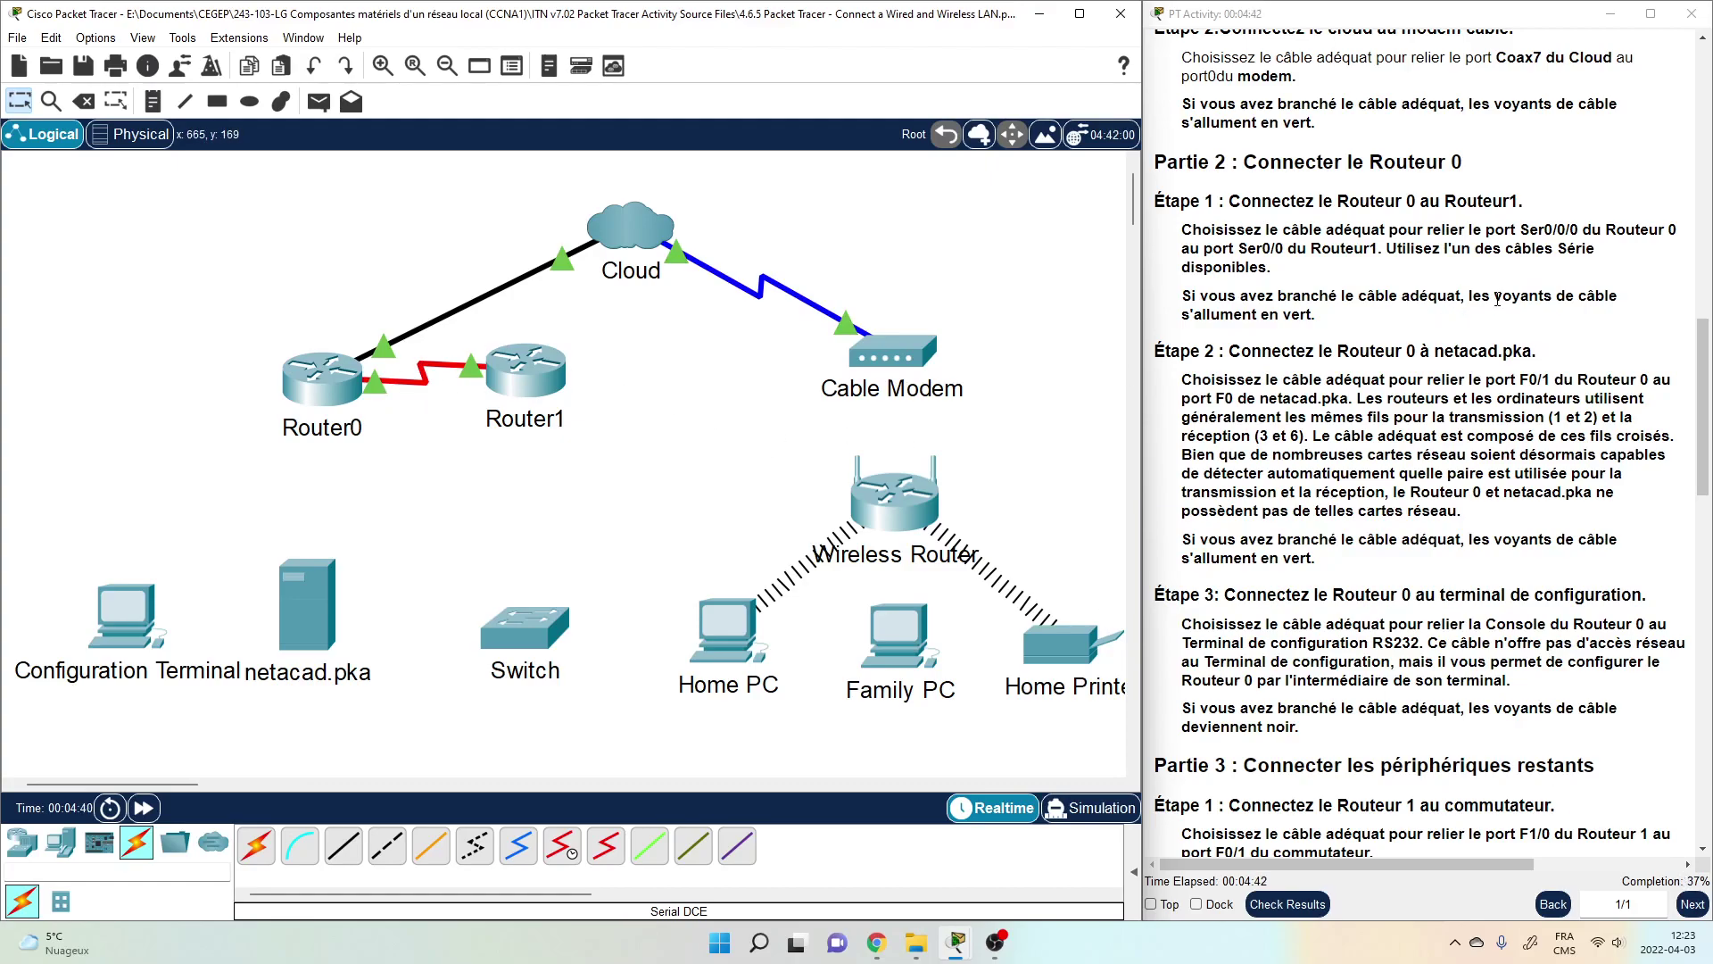
- Connect the netacad.pka server's FastEthernet0 to Router0's FastEthernet0/1 with a Copper Cross-Over cable
scroll(1498, 299, "down", 3)
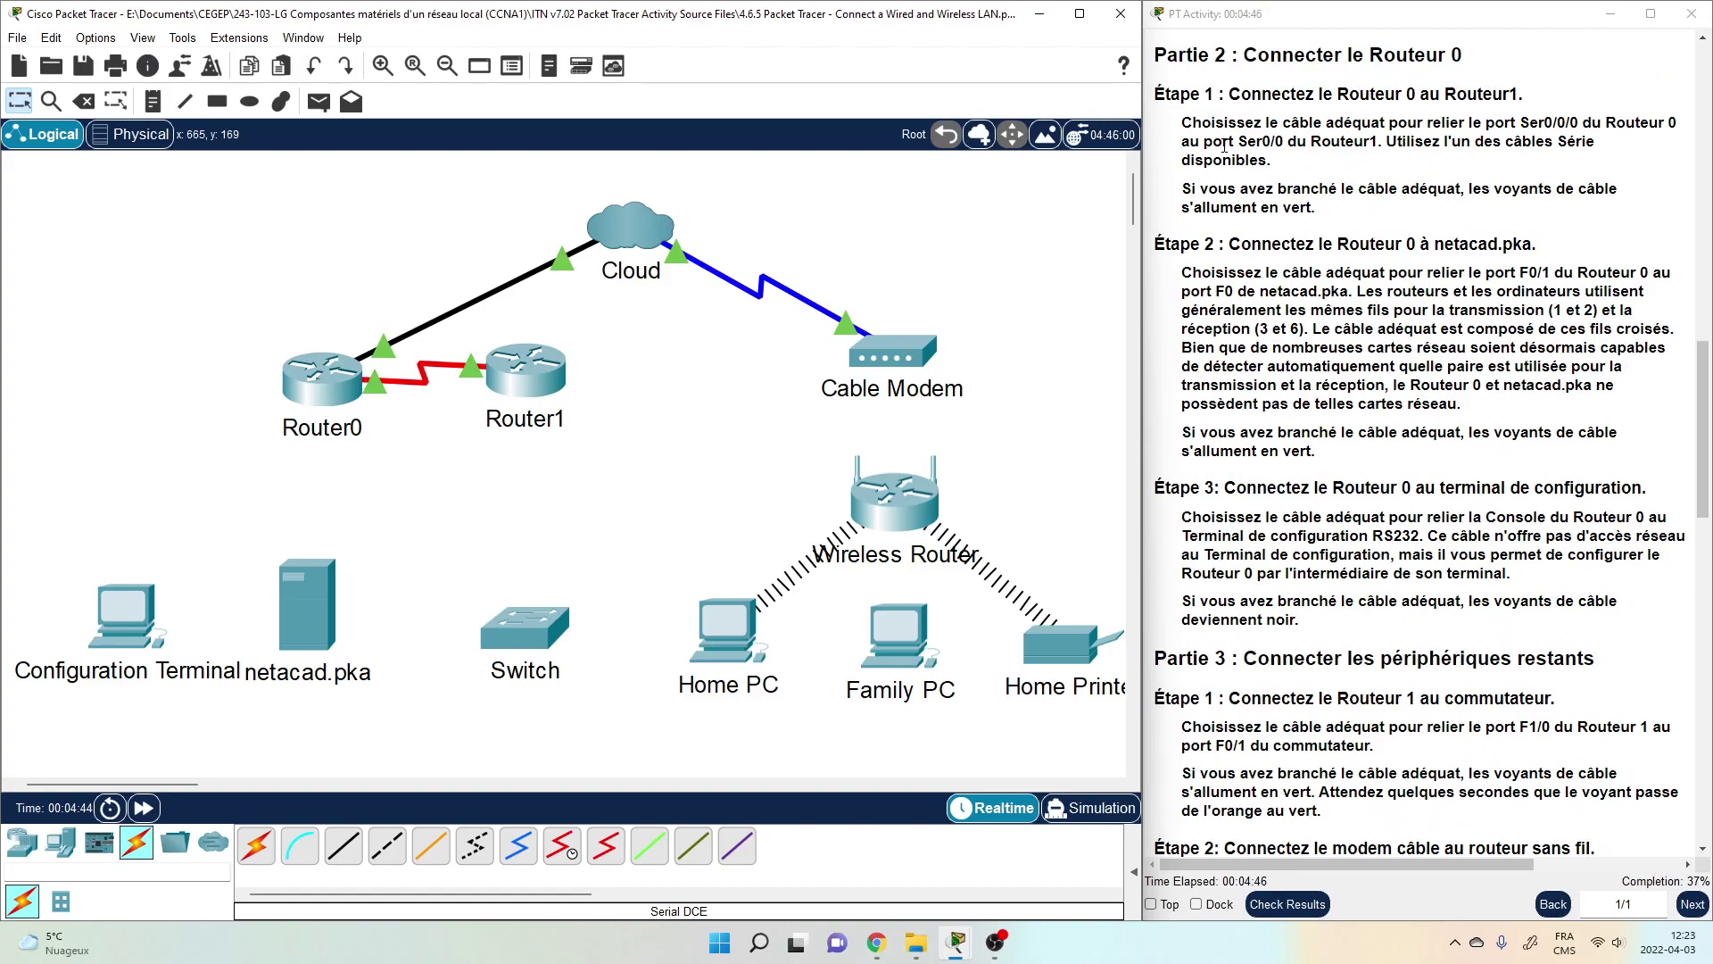
scroll(1214, 136, "down", 1)
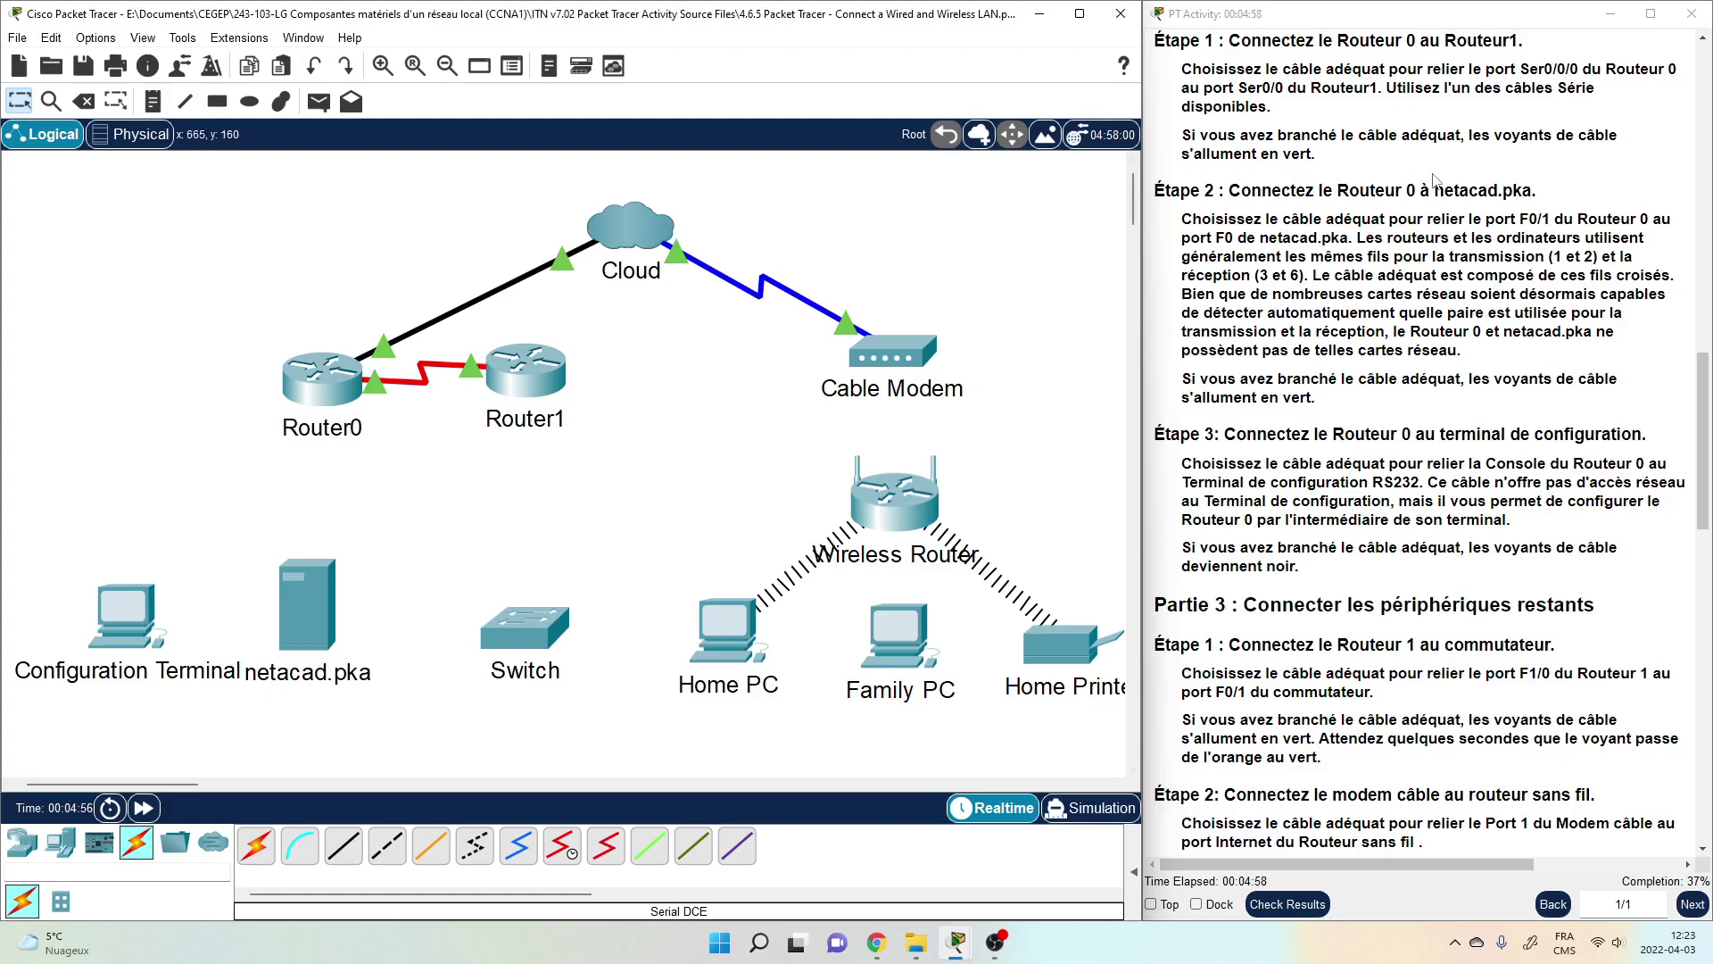
left_click_drag(1338, 188, 1419, 191)
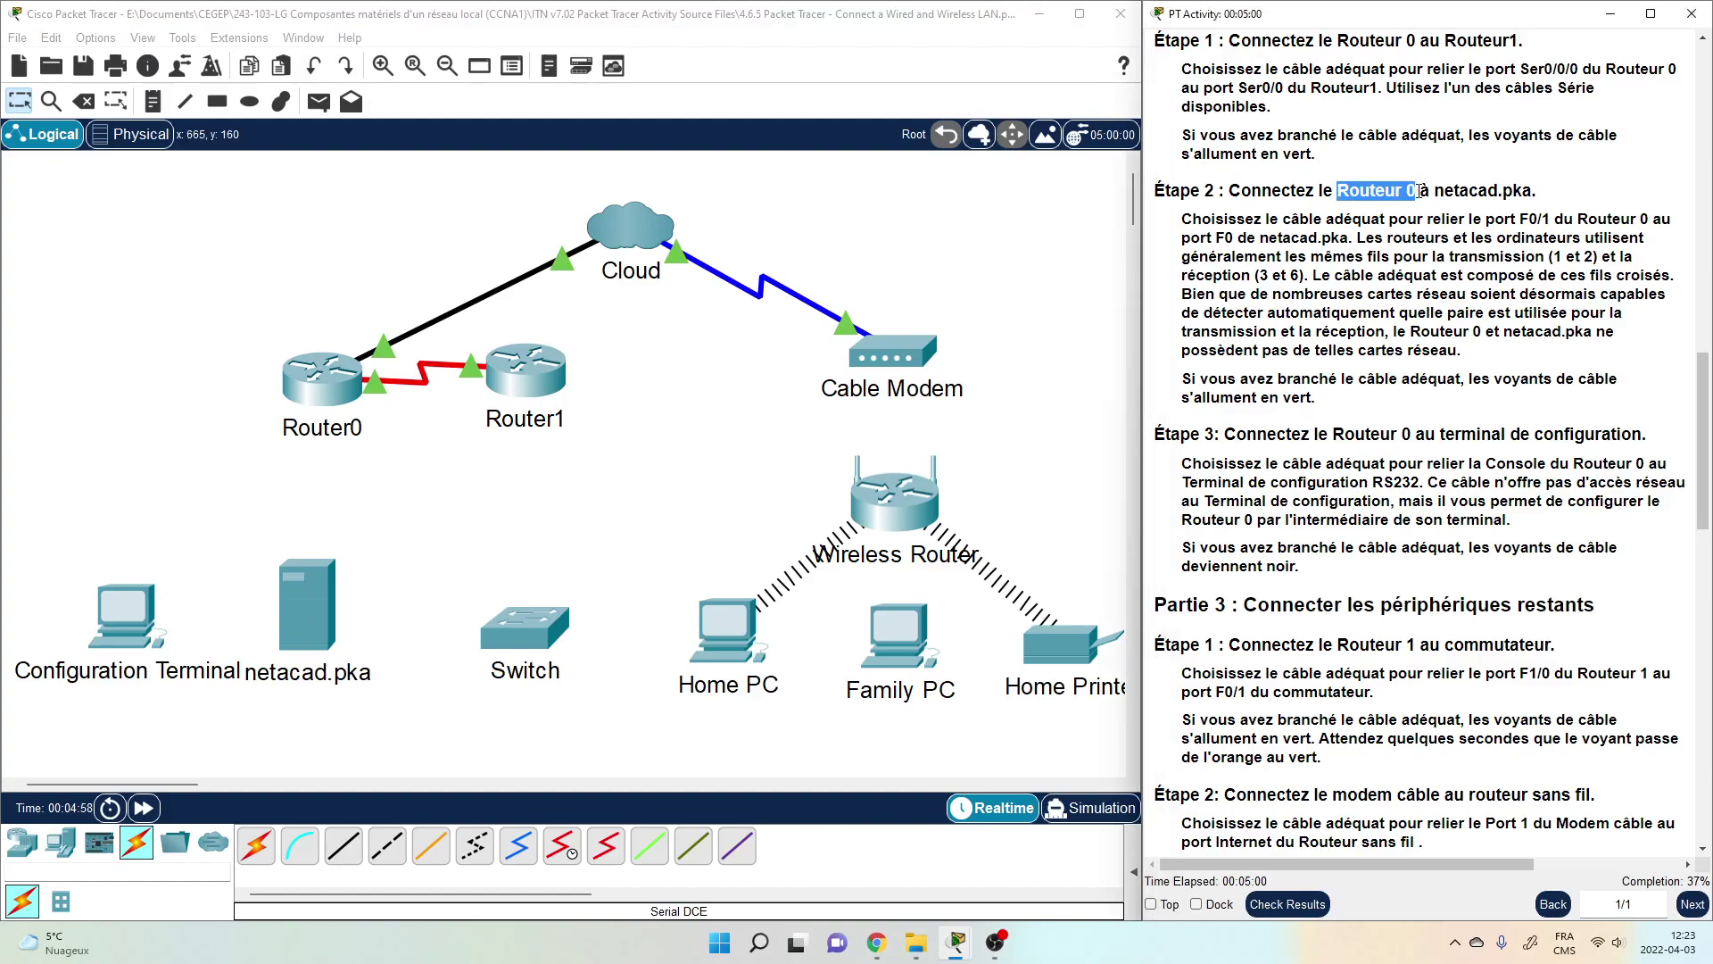
left_click(1472, 191)
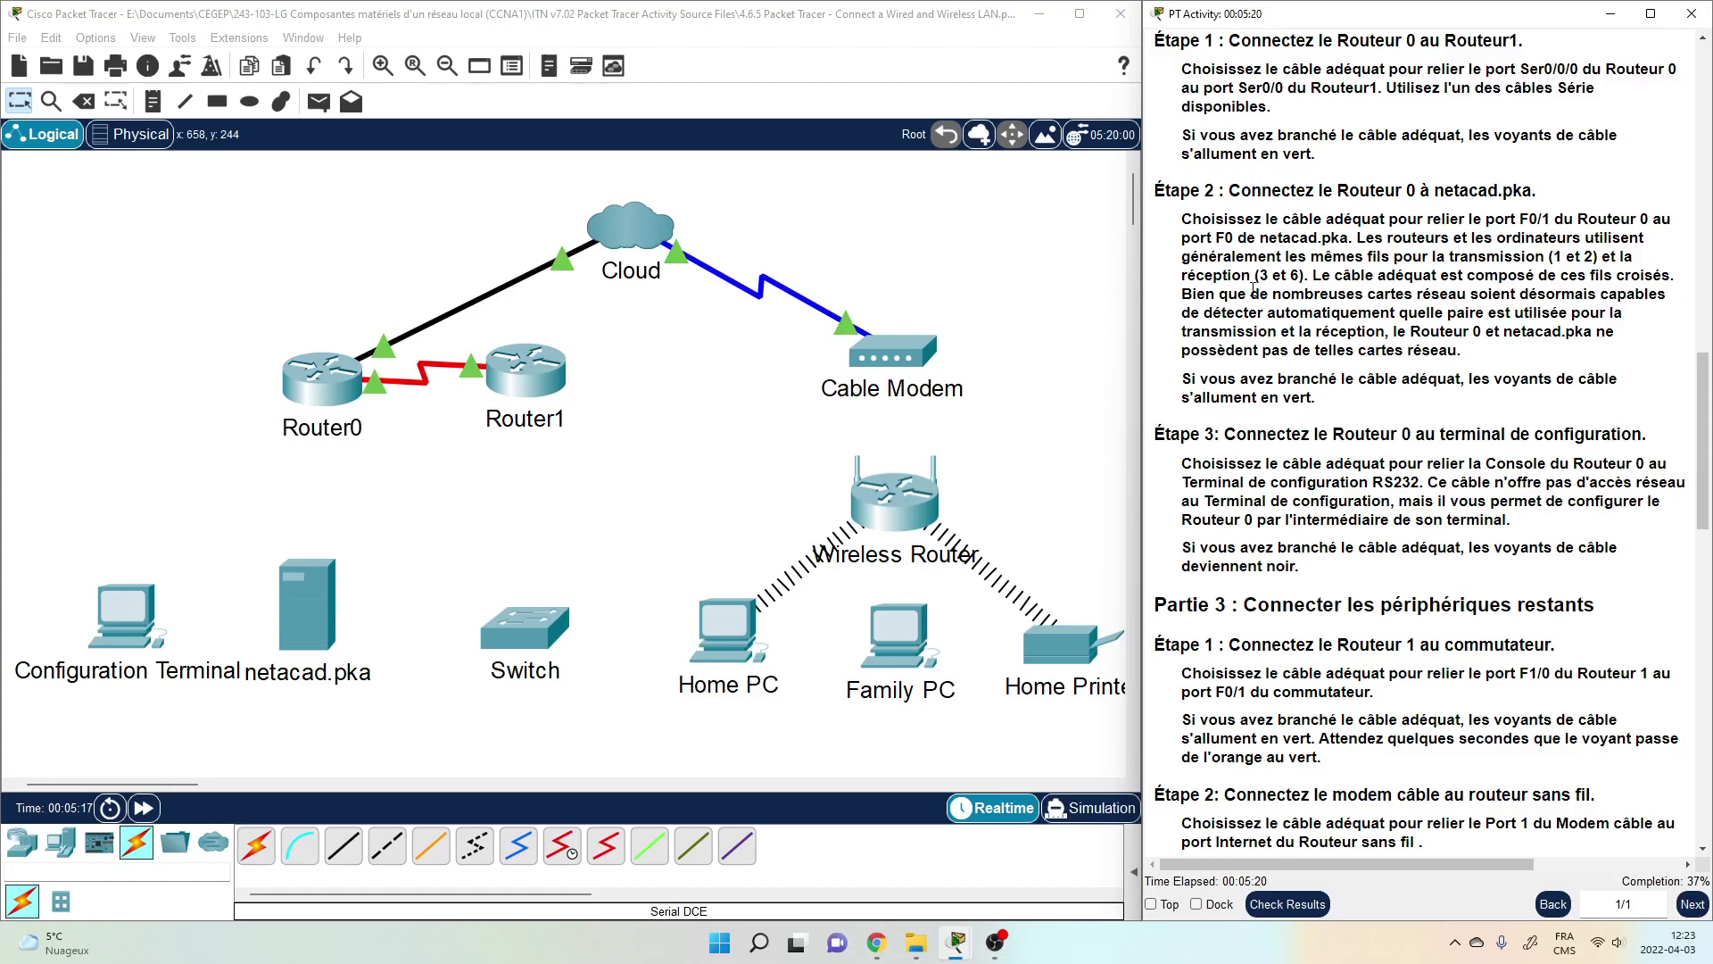
left_click(387, 845)
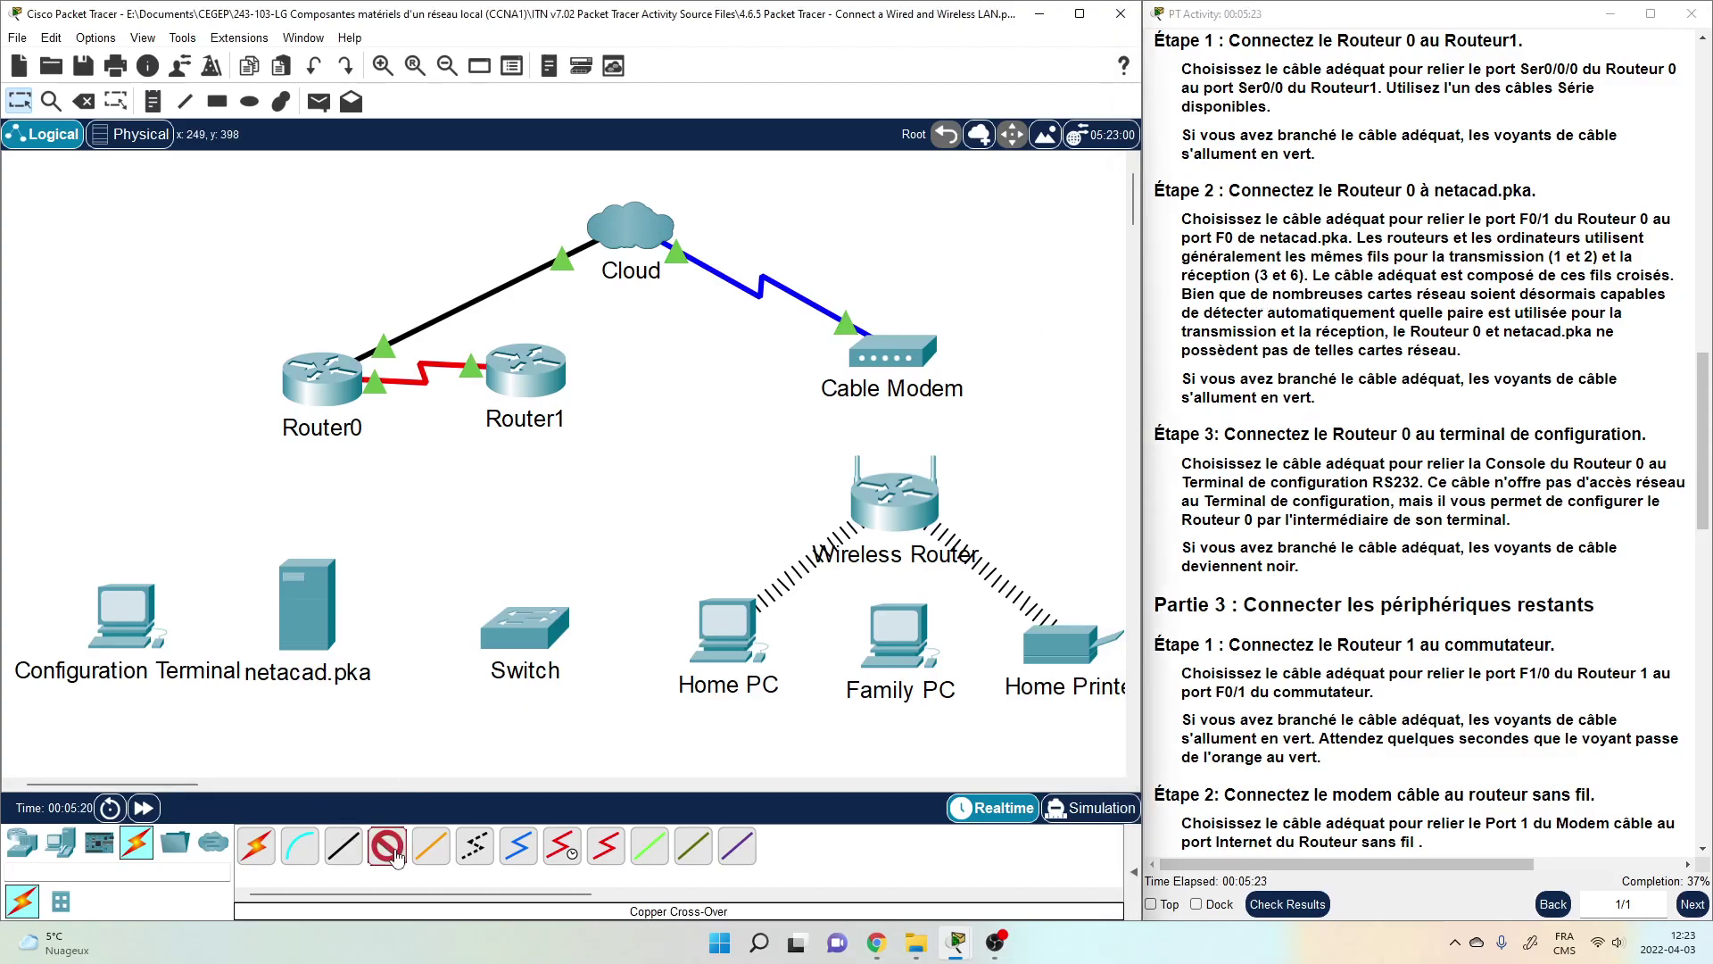
left_click(306, 604)
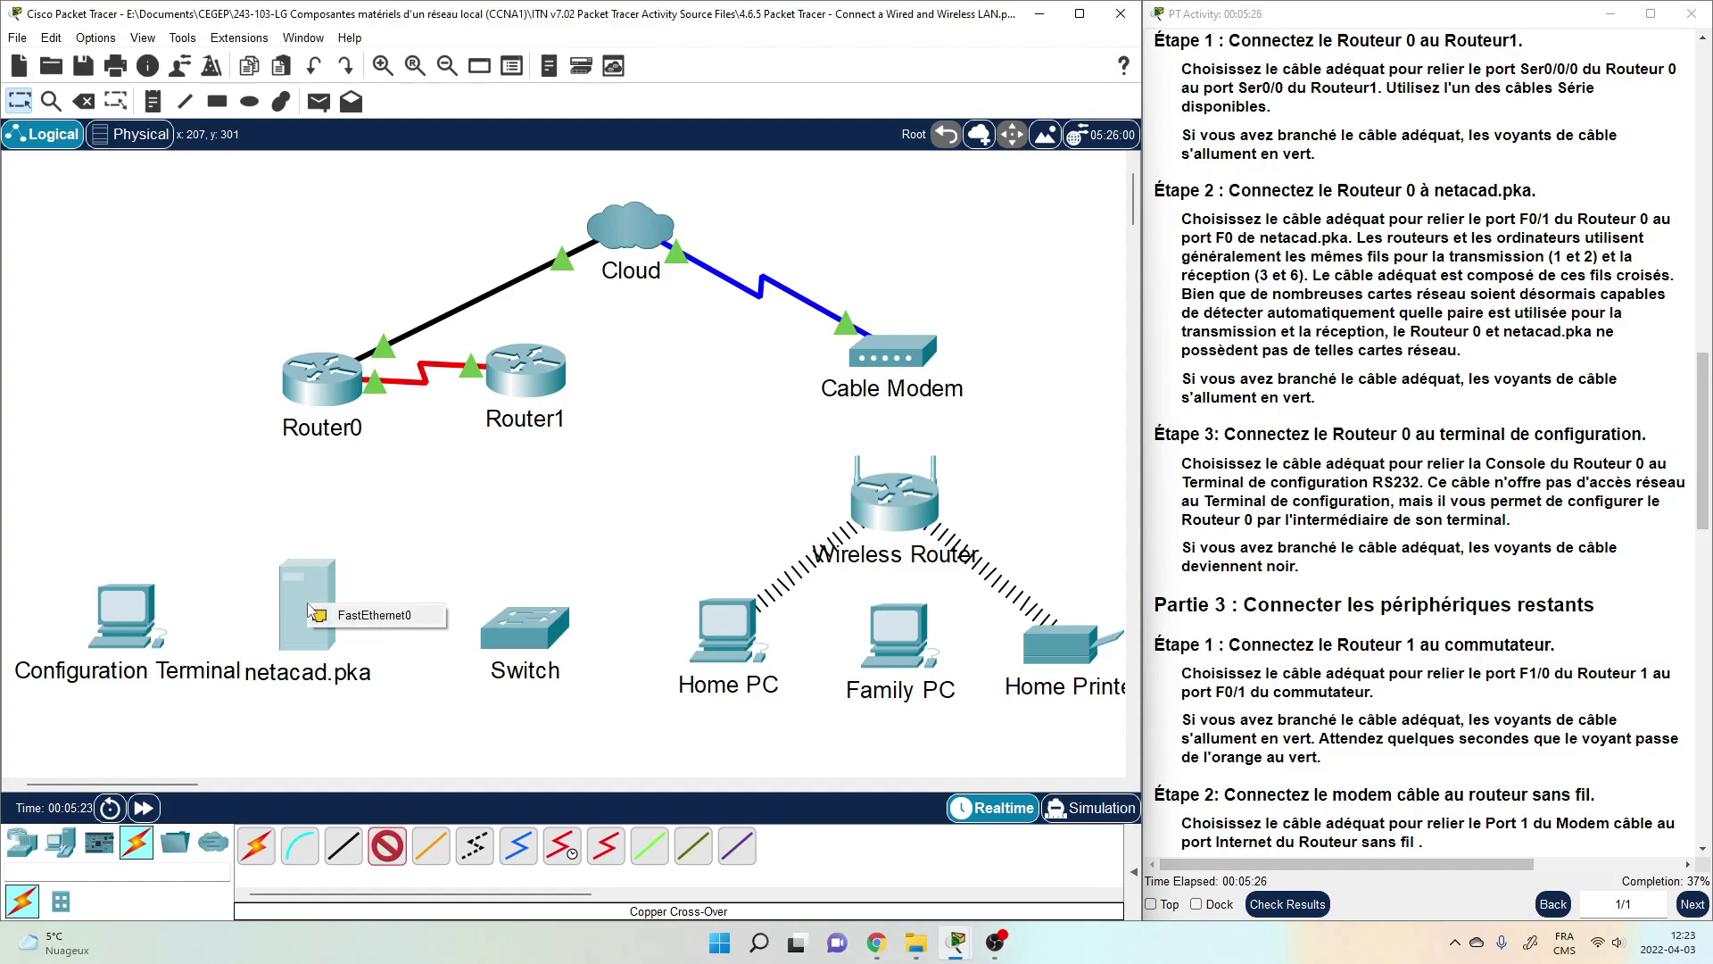
left_click(332, 618)
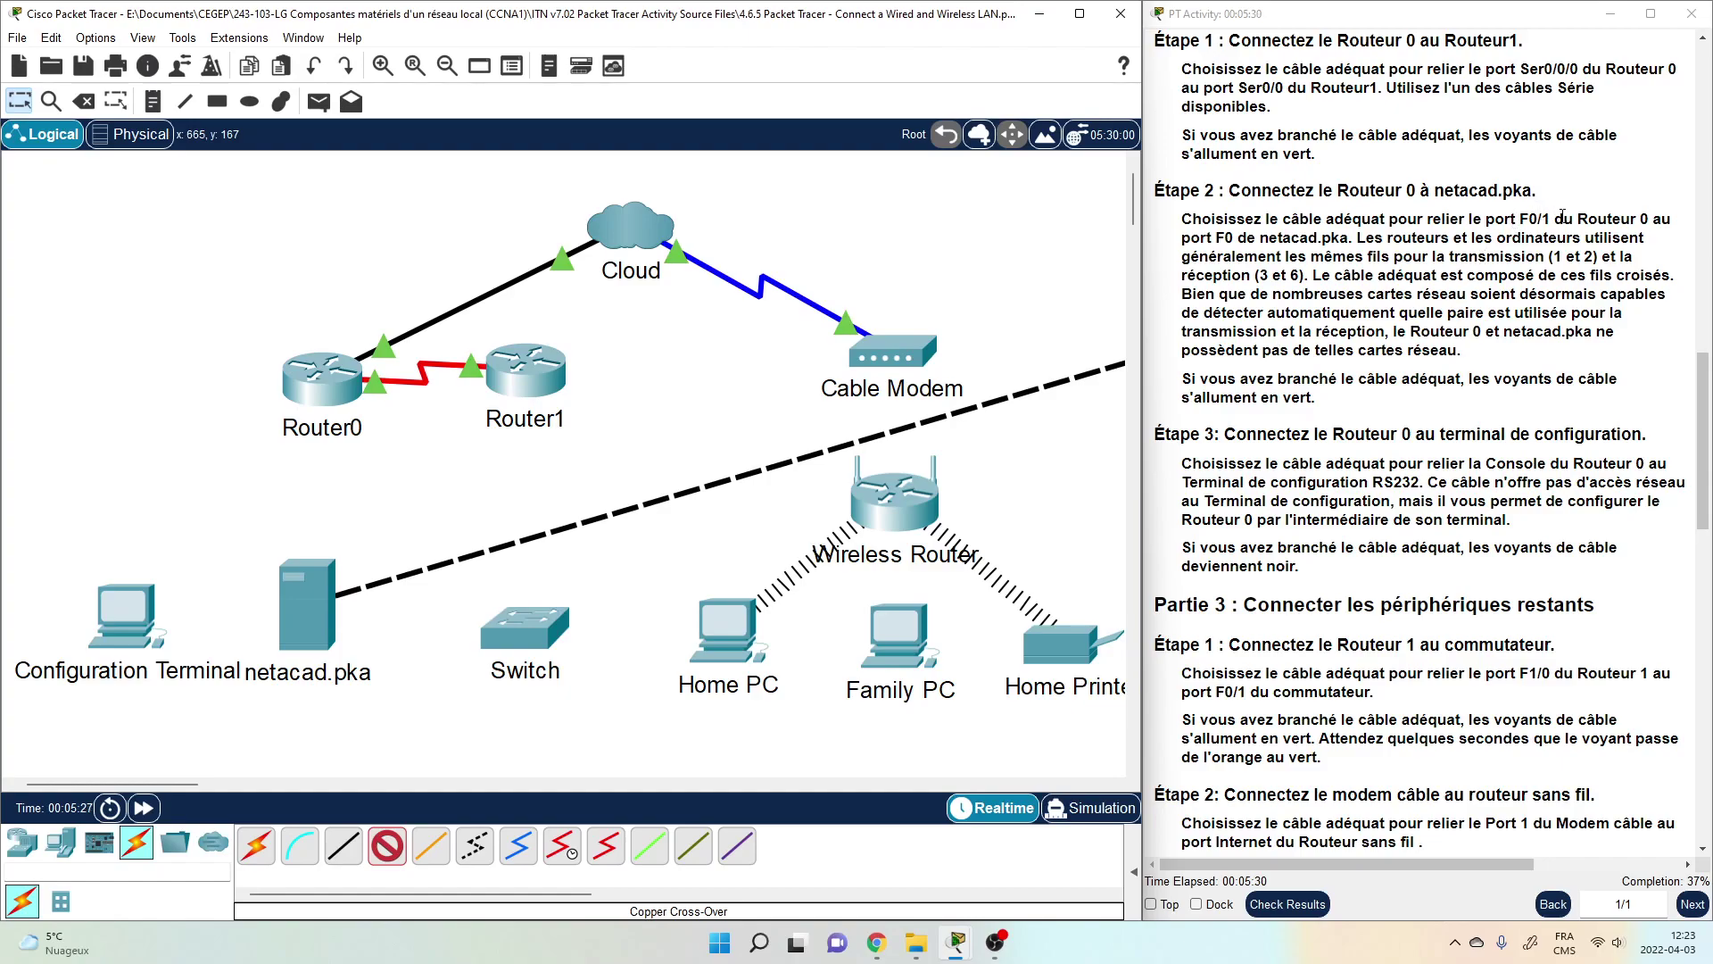
left_click(323, 390)
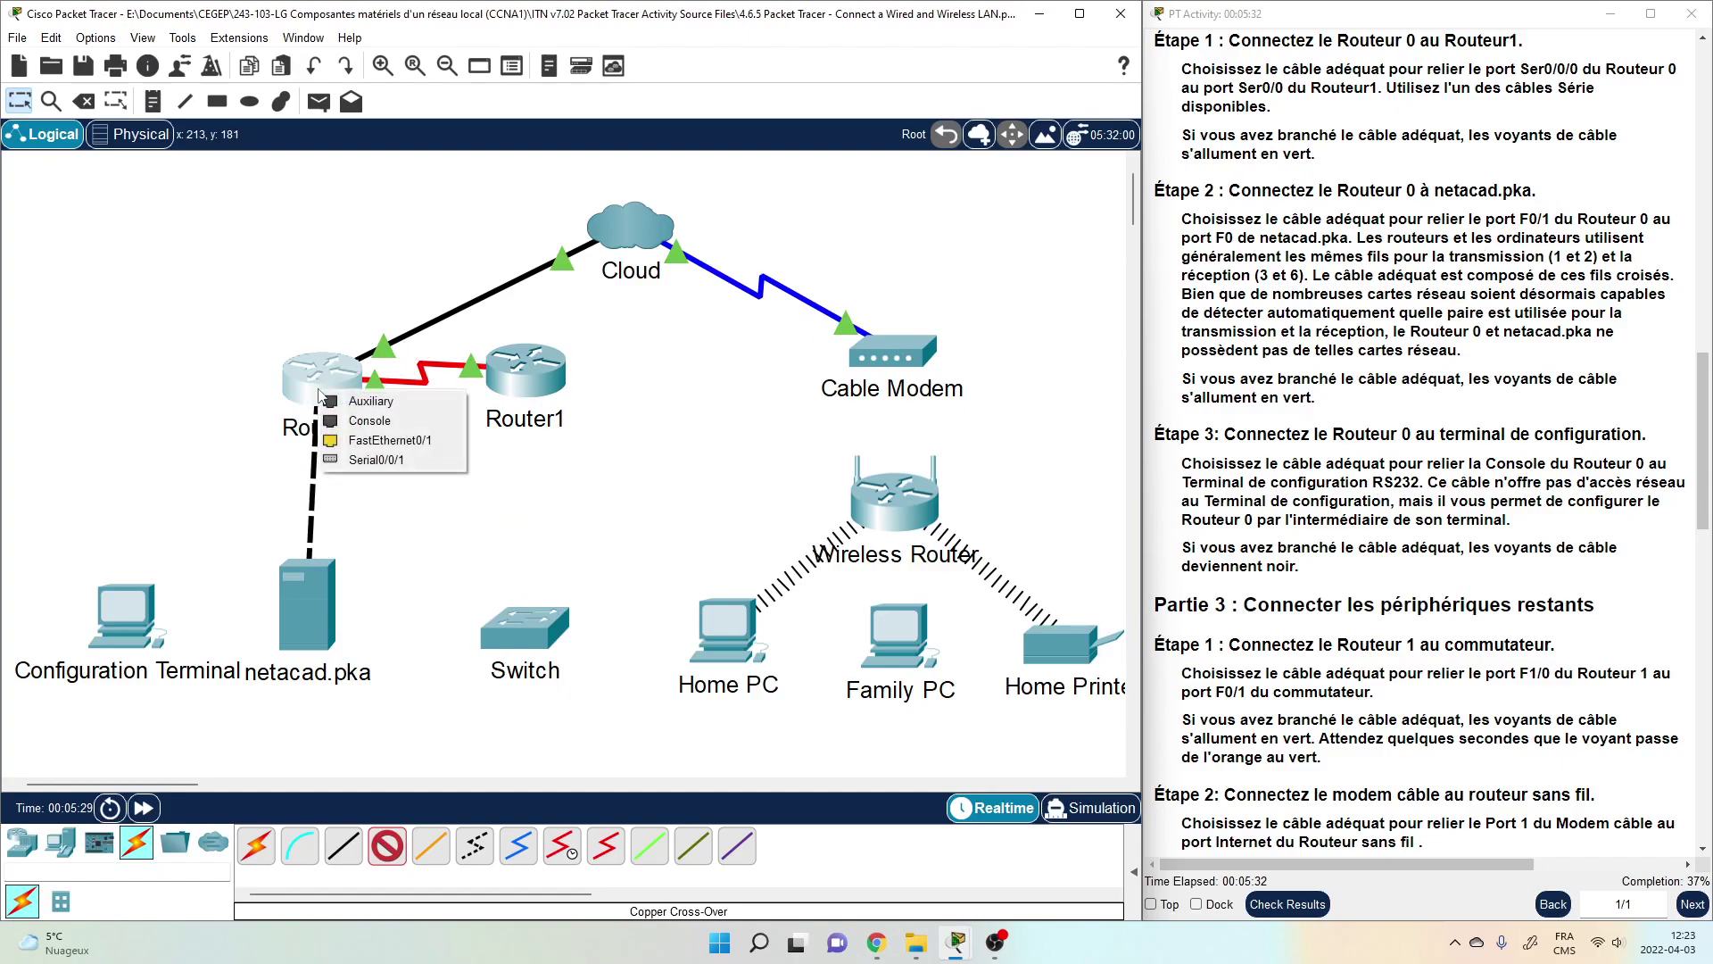
left_click(348, 440)
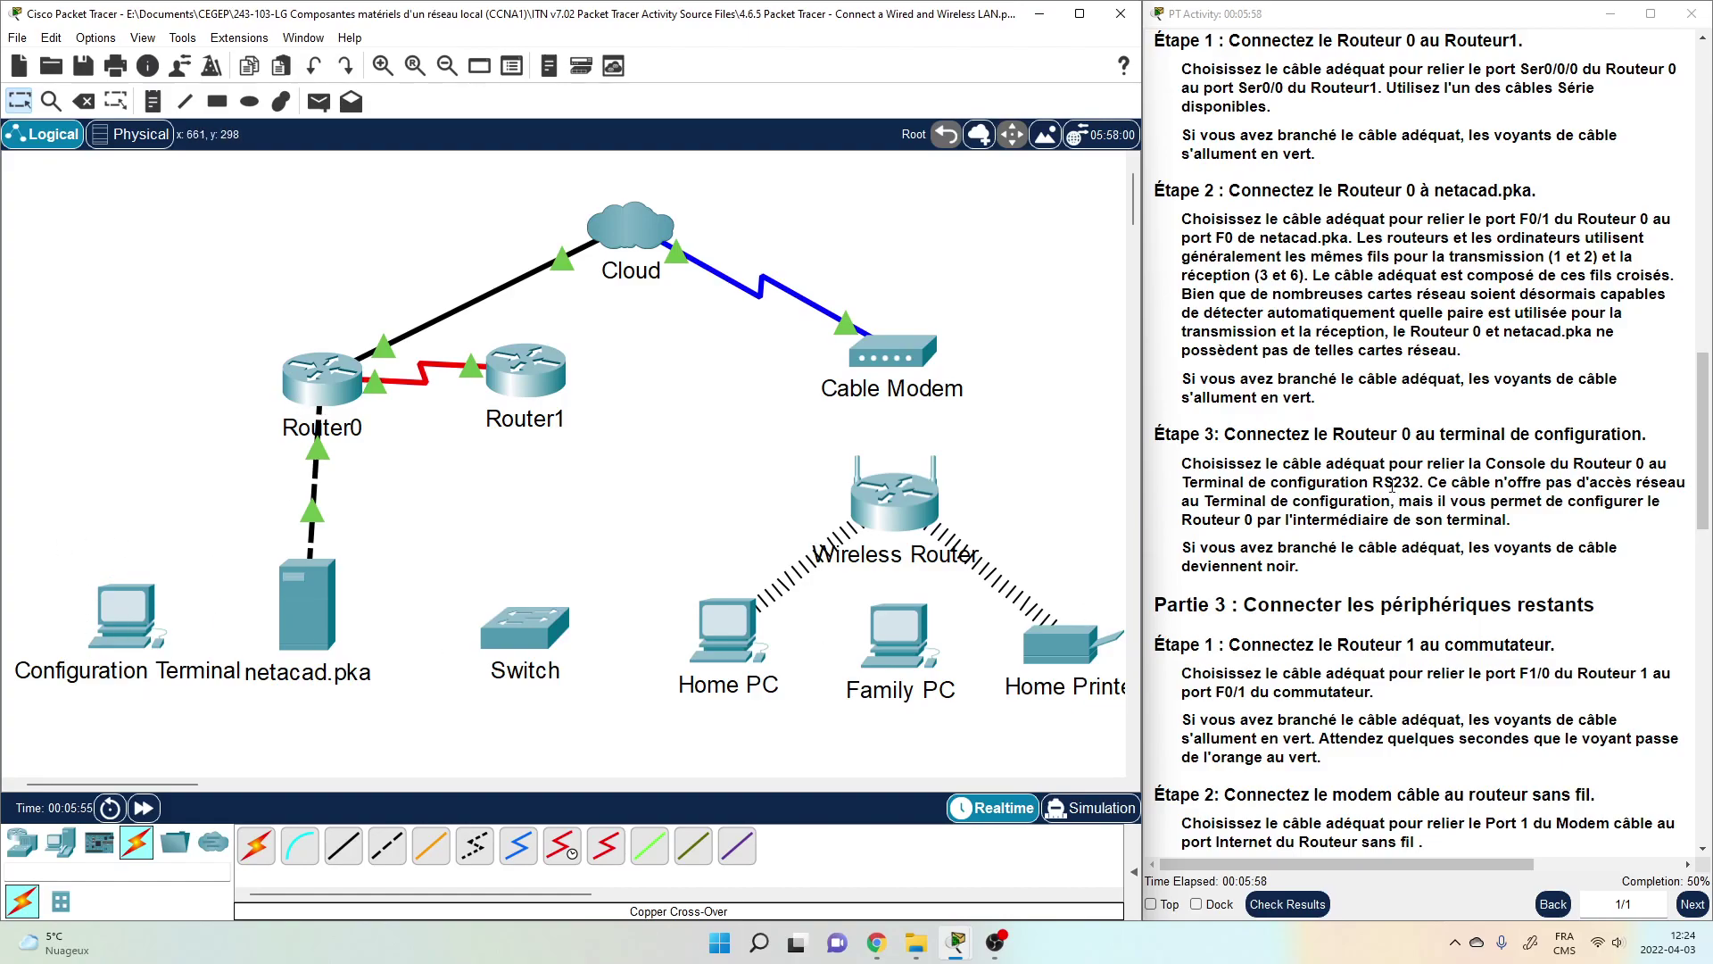
- Connect the Configuration Terminal's RS 232 port to Router0's Console port with a Console cable
left_click_drag(1374, 482, 1420, 485)
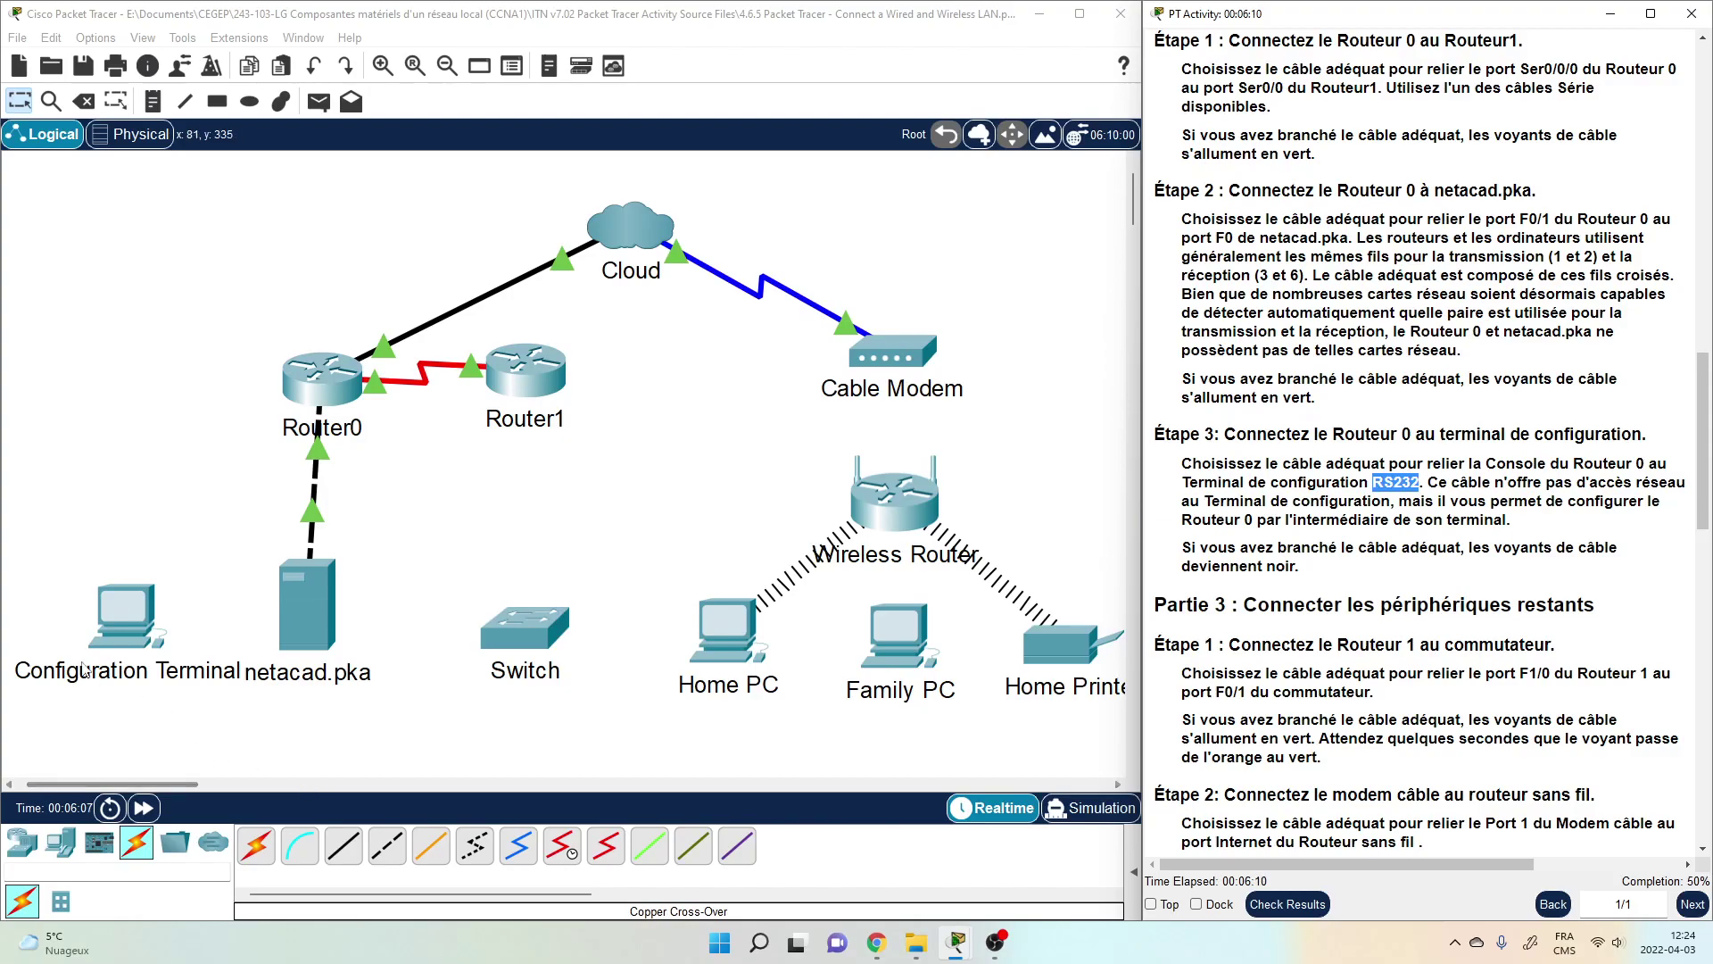
left_click(300, 845)
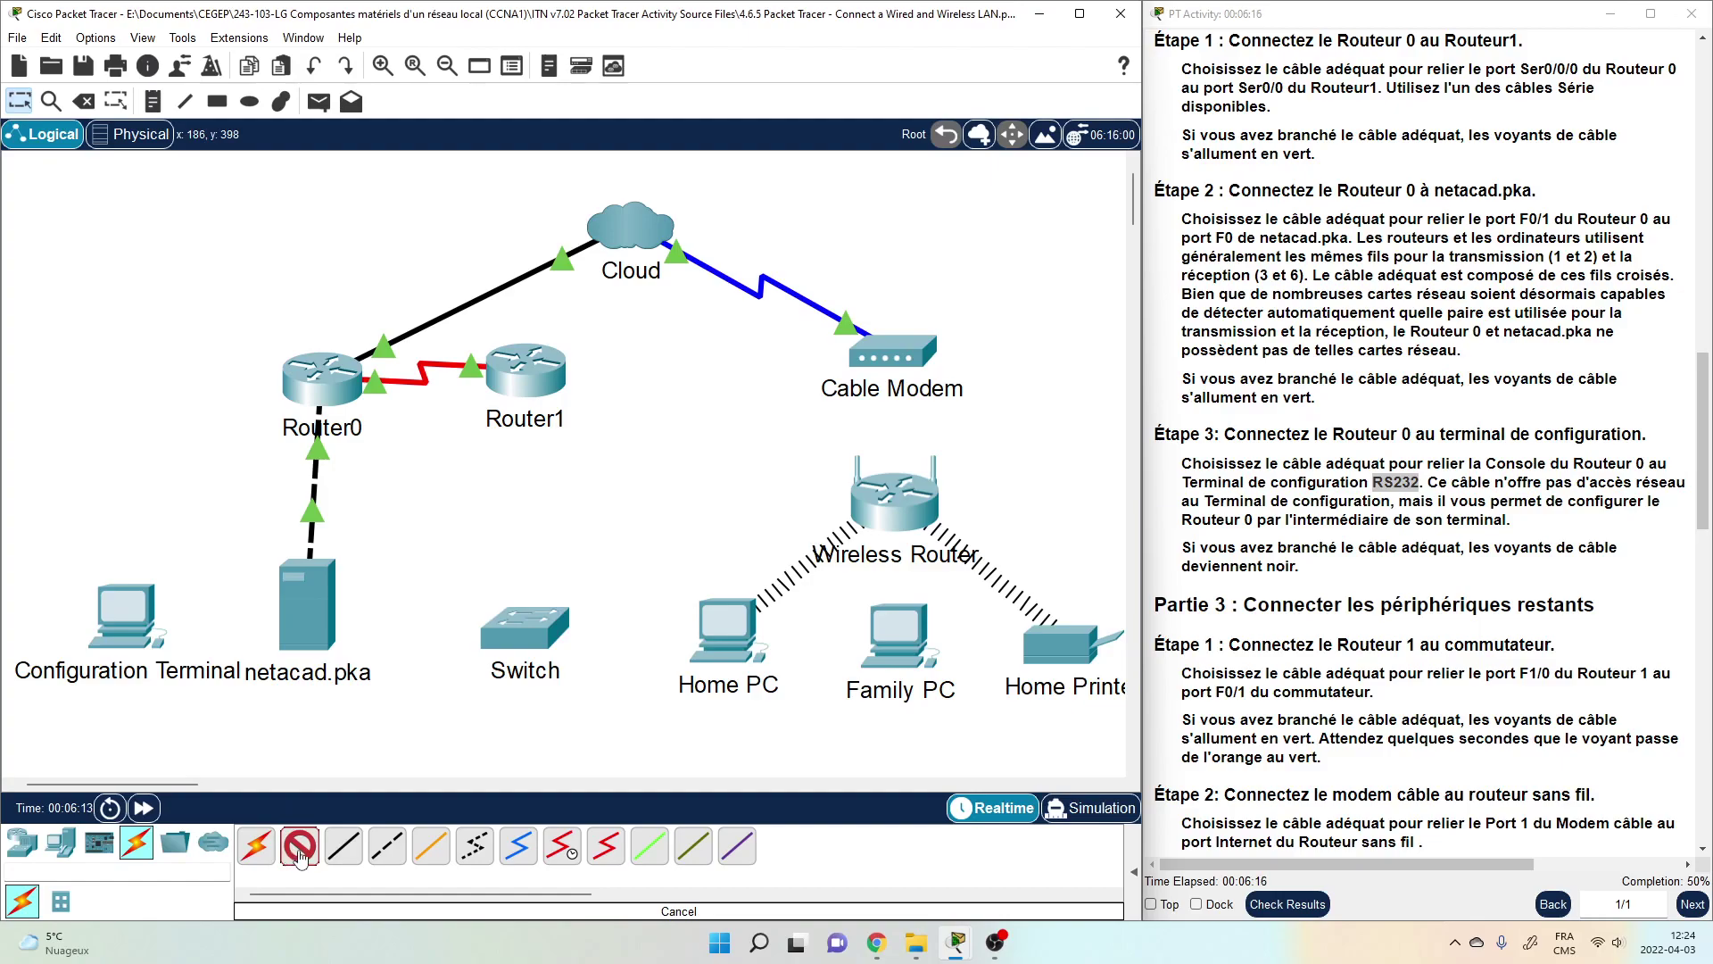
left_click(131, 611)
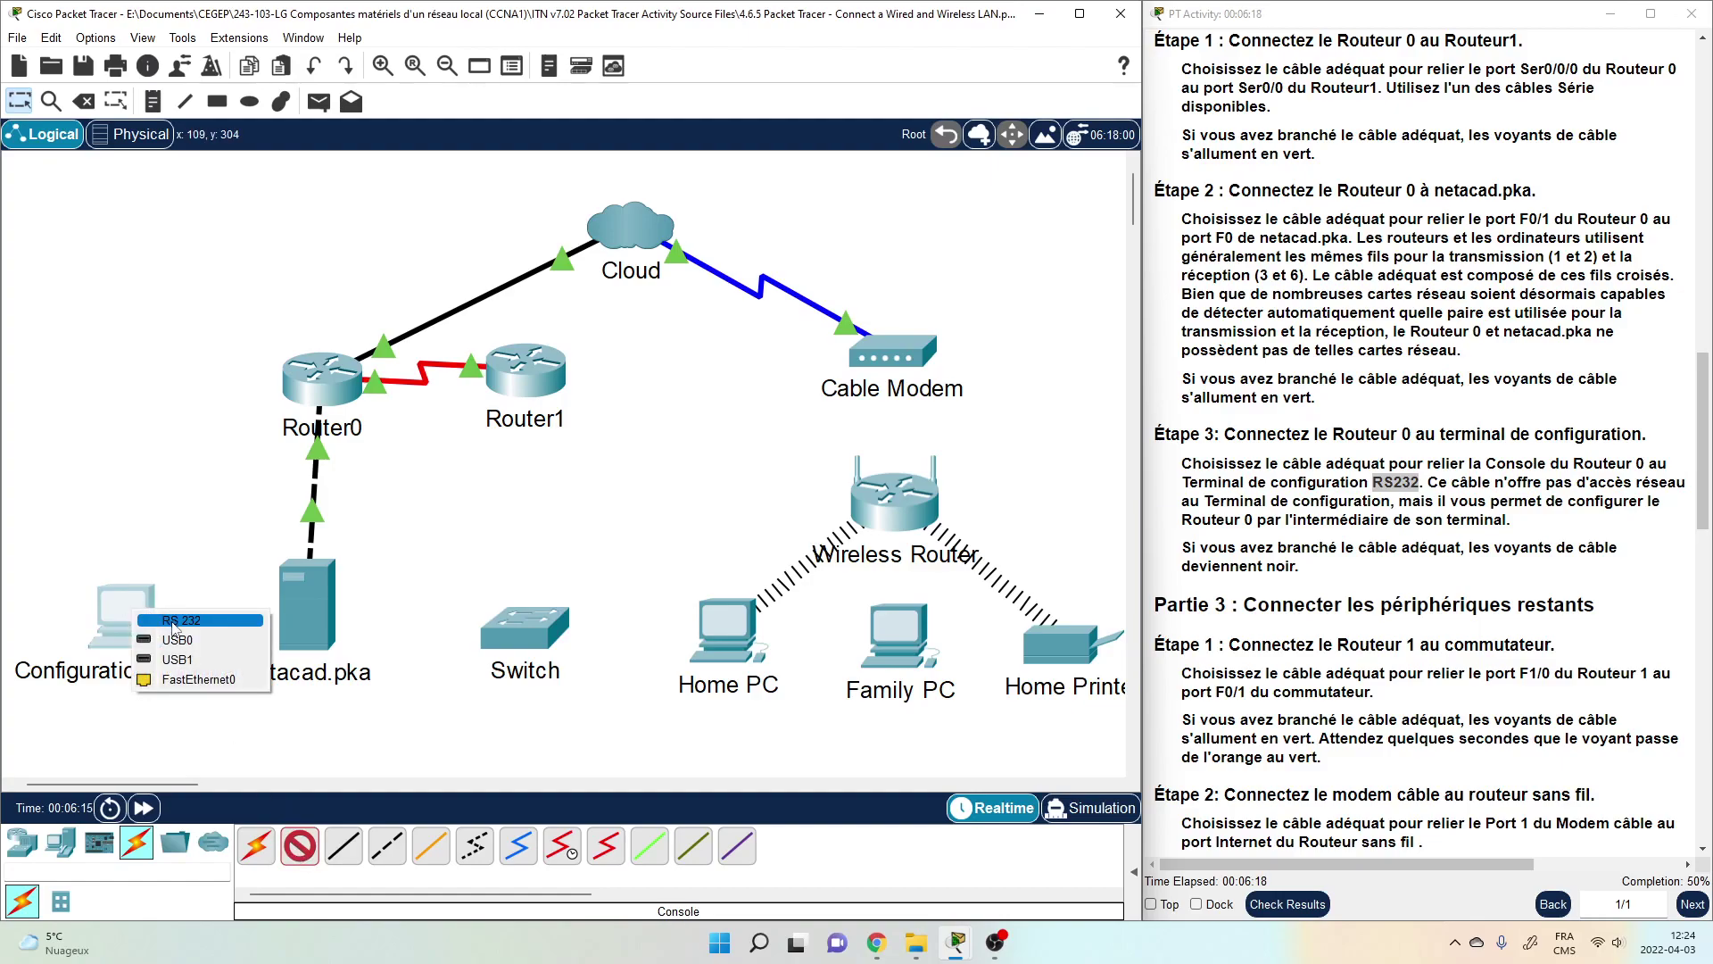
left_click(169, 617)
left_click(308, 384)
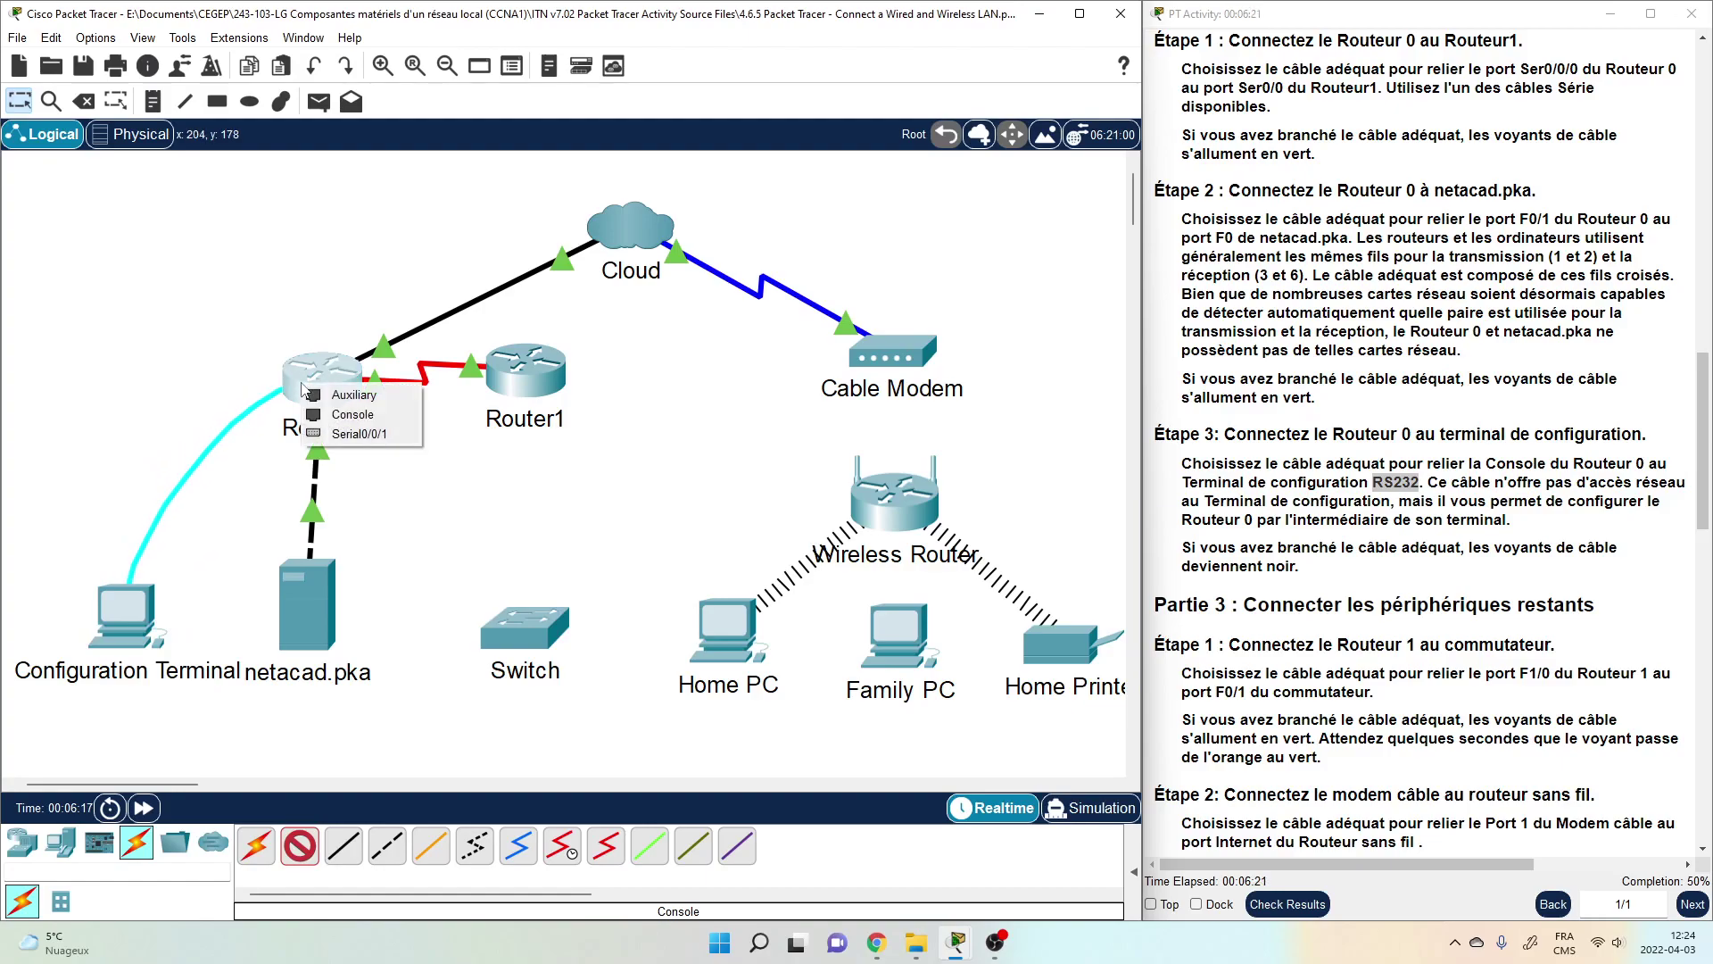
left_click(344, 419)
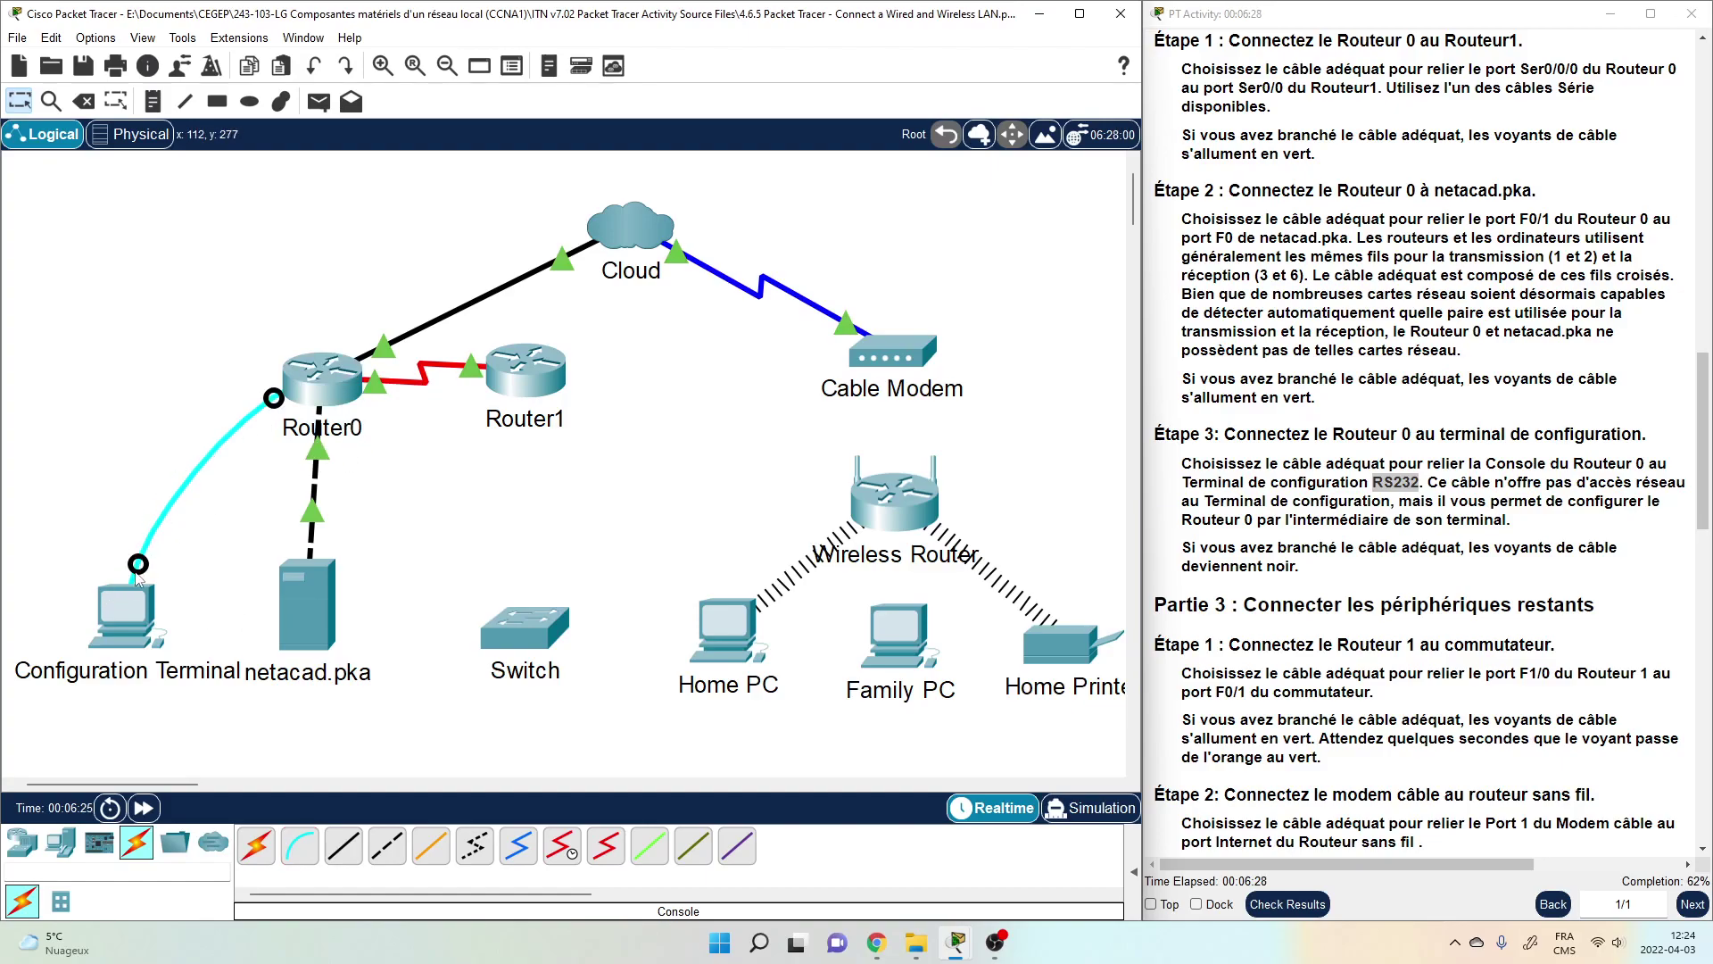
- Check console access to Router0 from the Configuration Terminal's Terminal application using the default settings, and close the device window
scroll(1459, 453, "down", 3)
scroll(1460, 452, "down", 2)
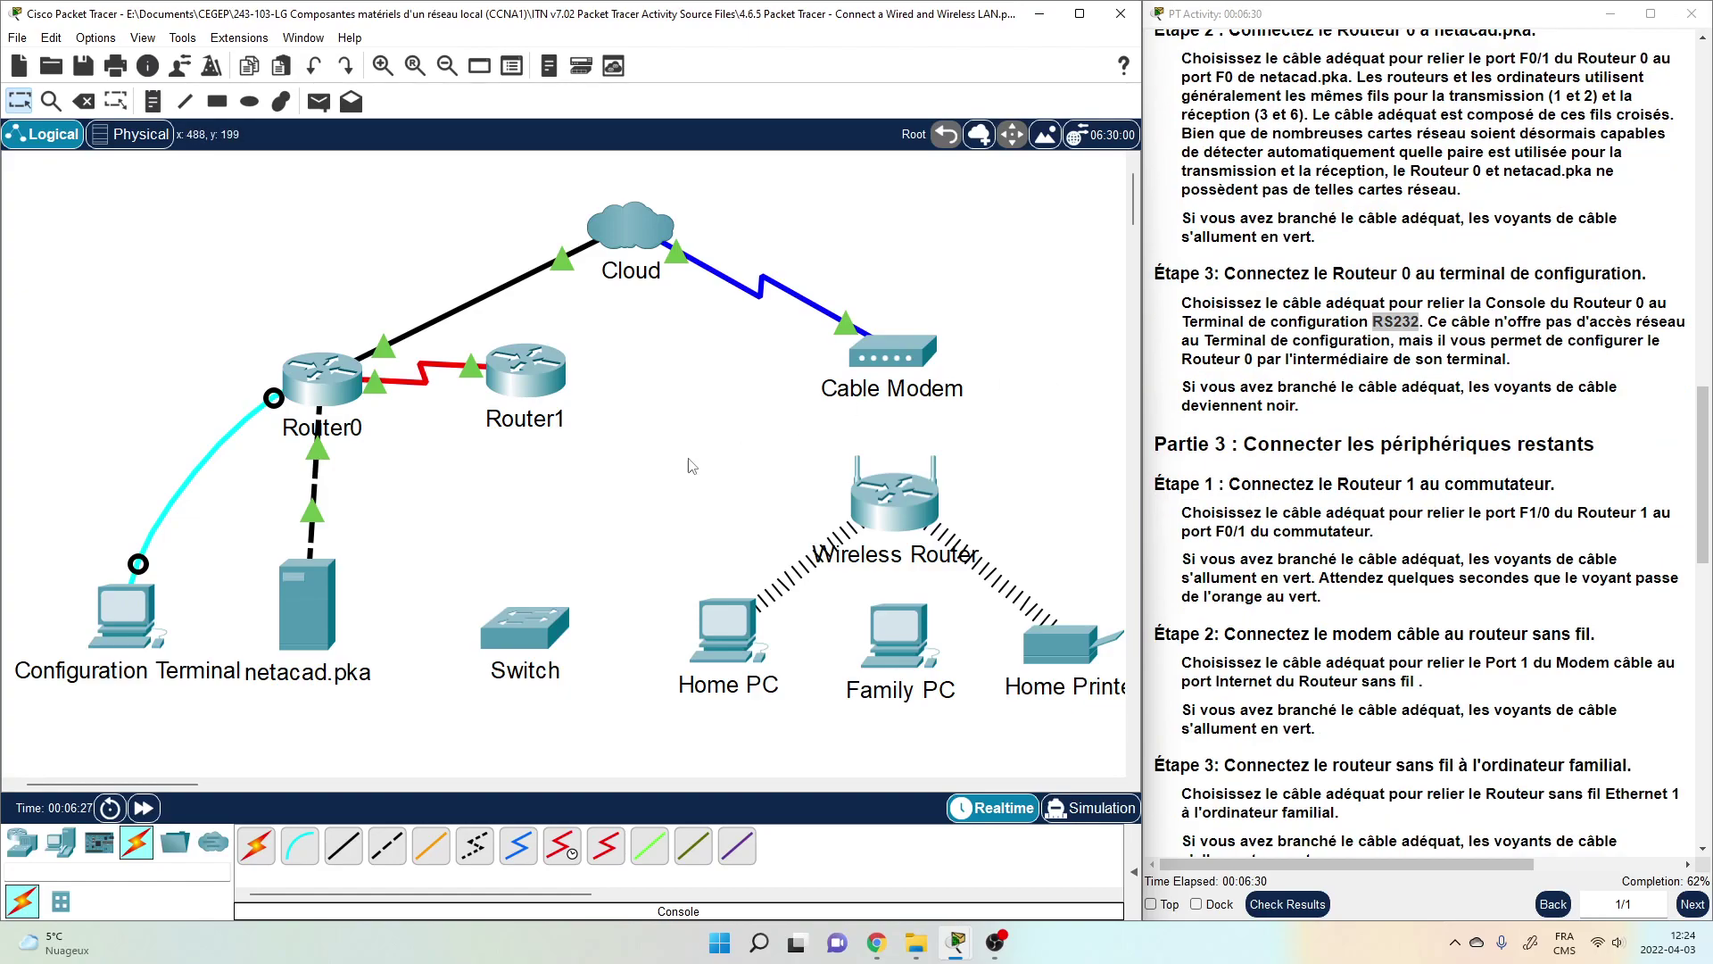
left_click(141, 614)
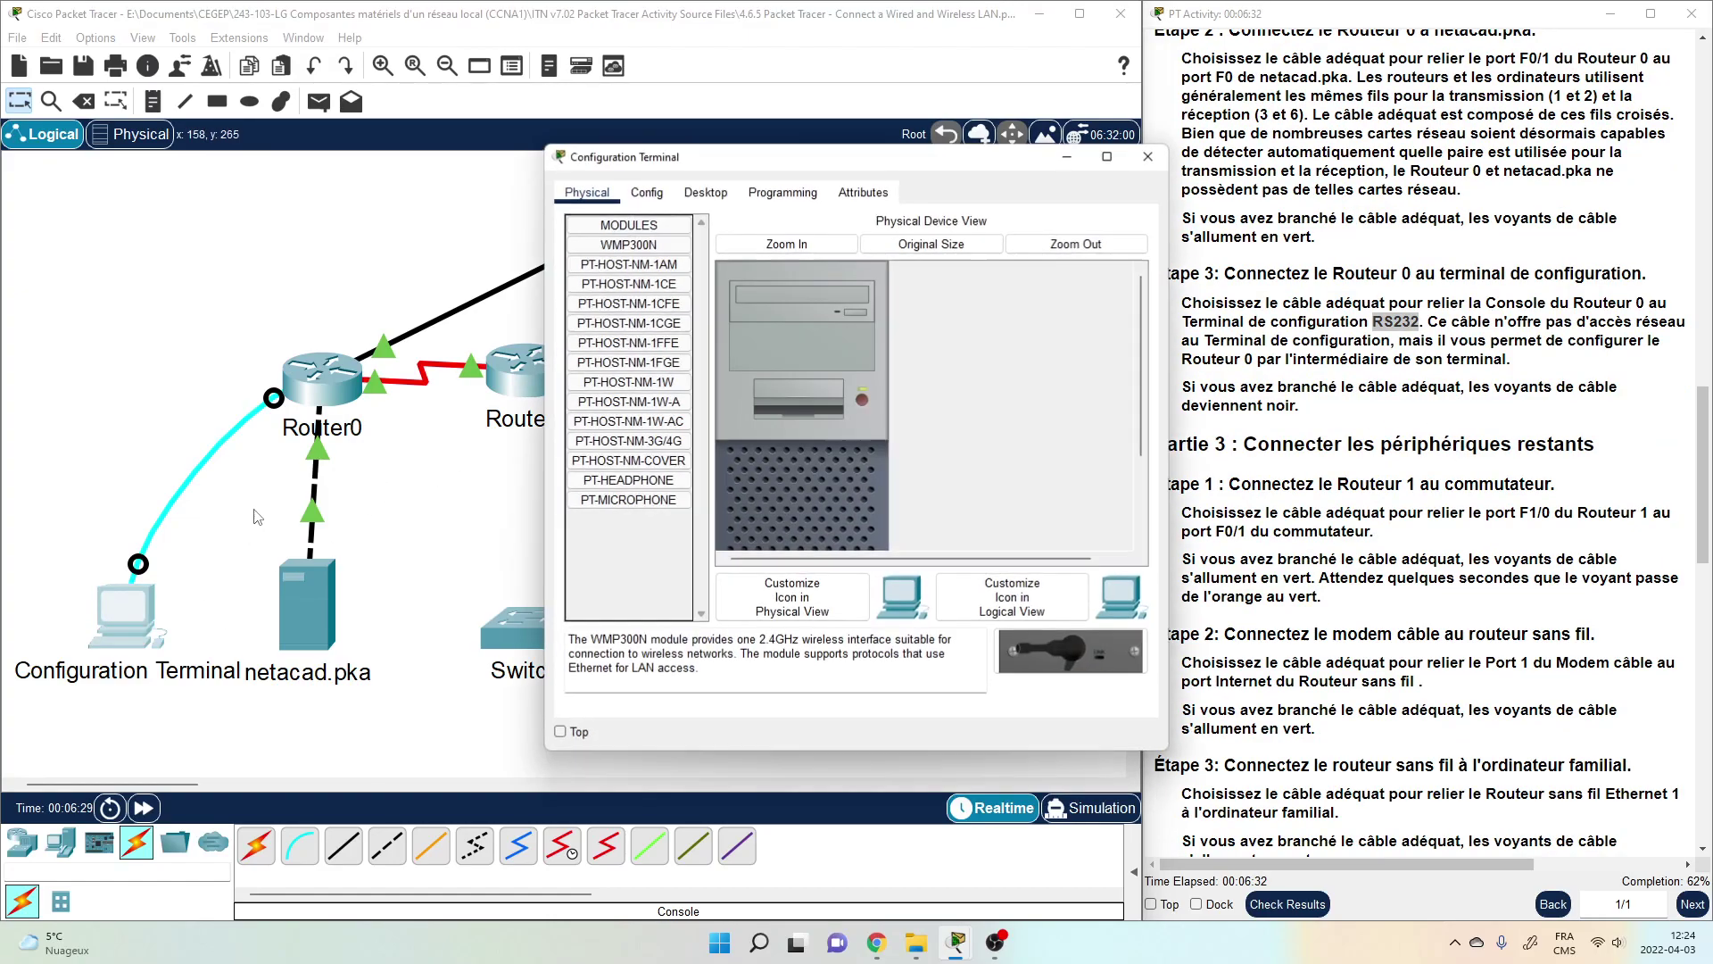
left_click(725, 198)
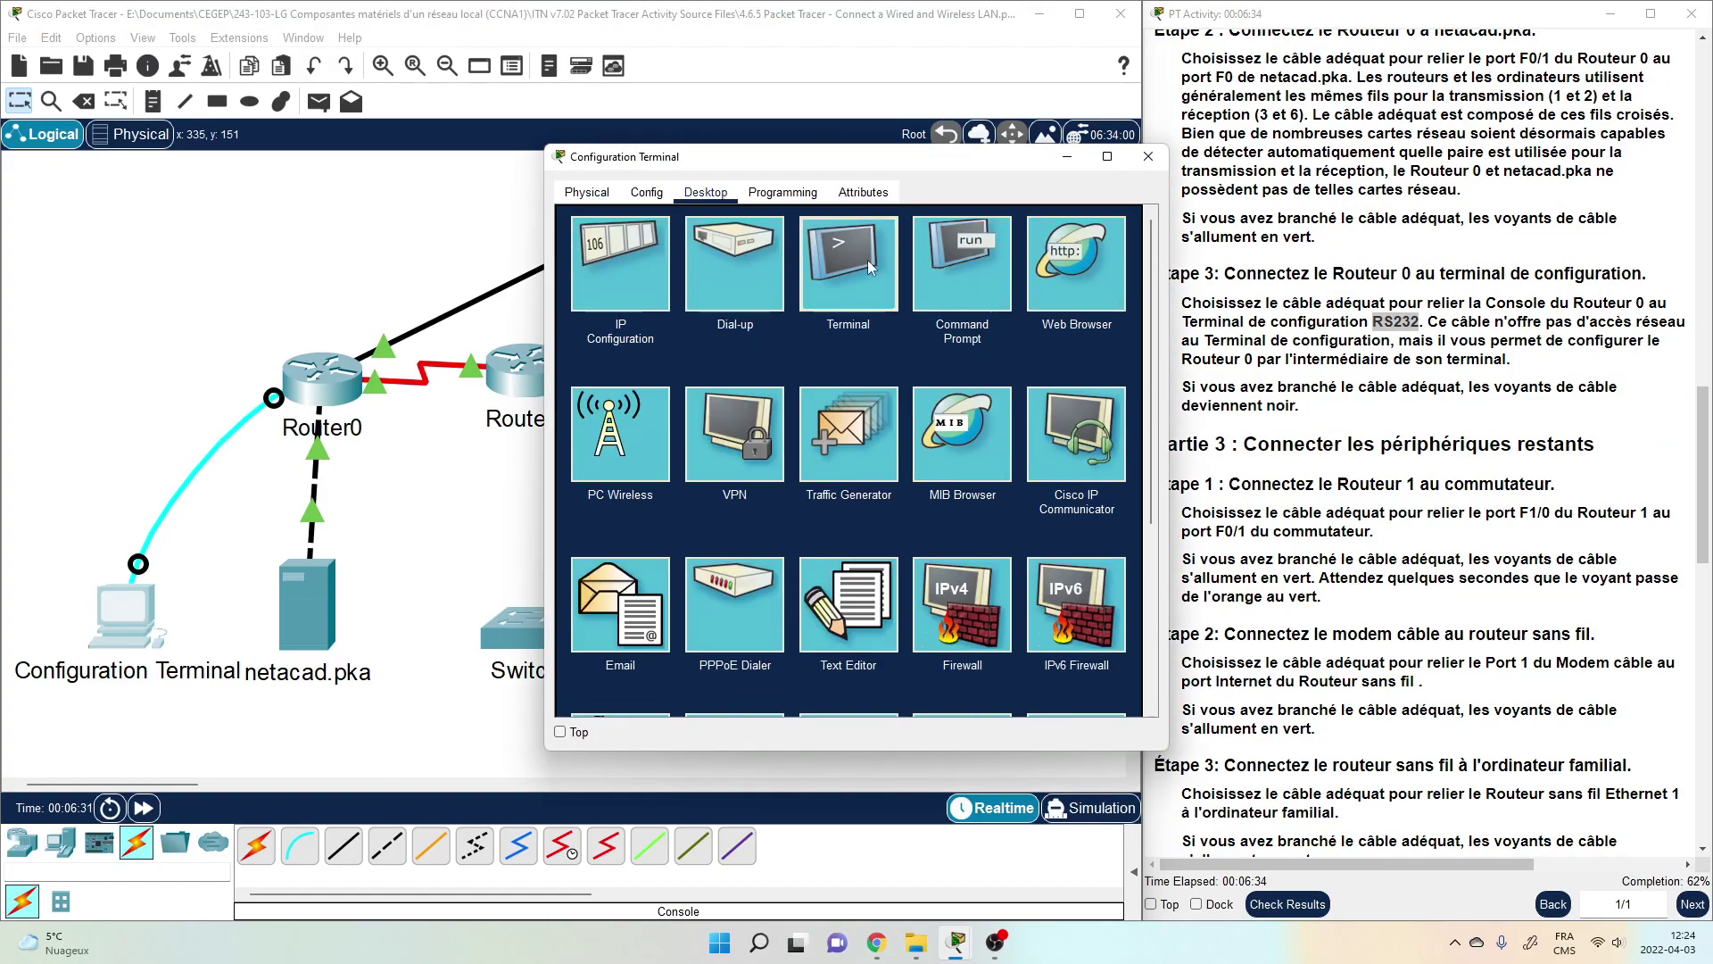
left_click(856, 298)
left_click(1103, 404)
key("Return")
key("Return")
key("Return")
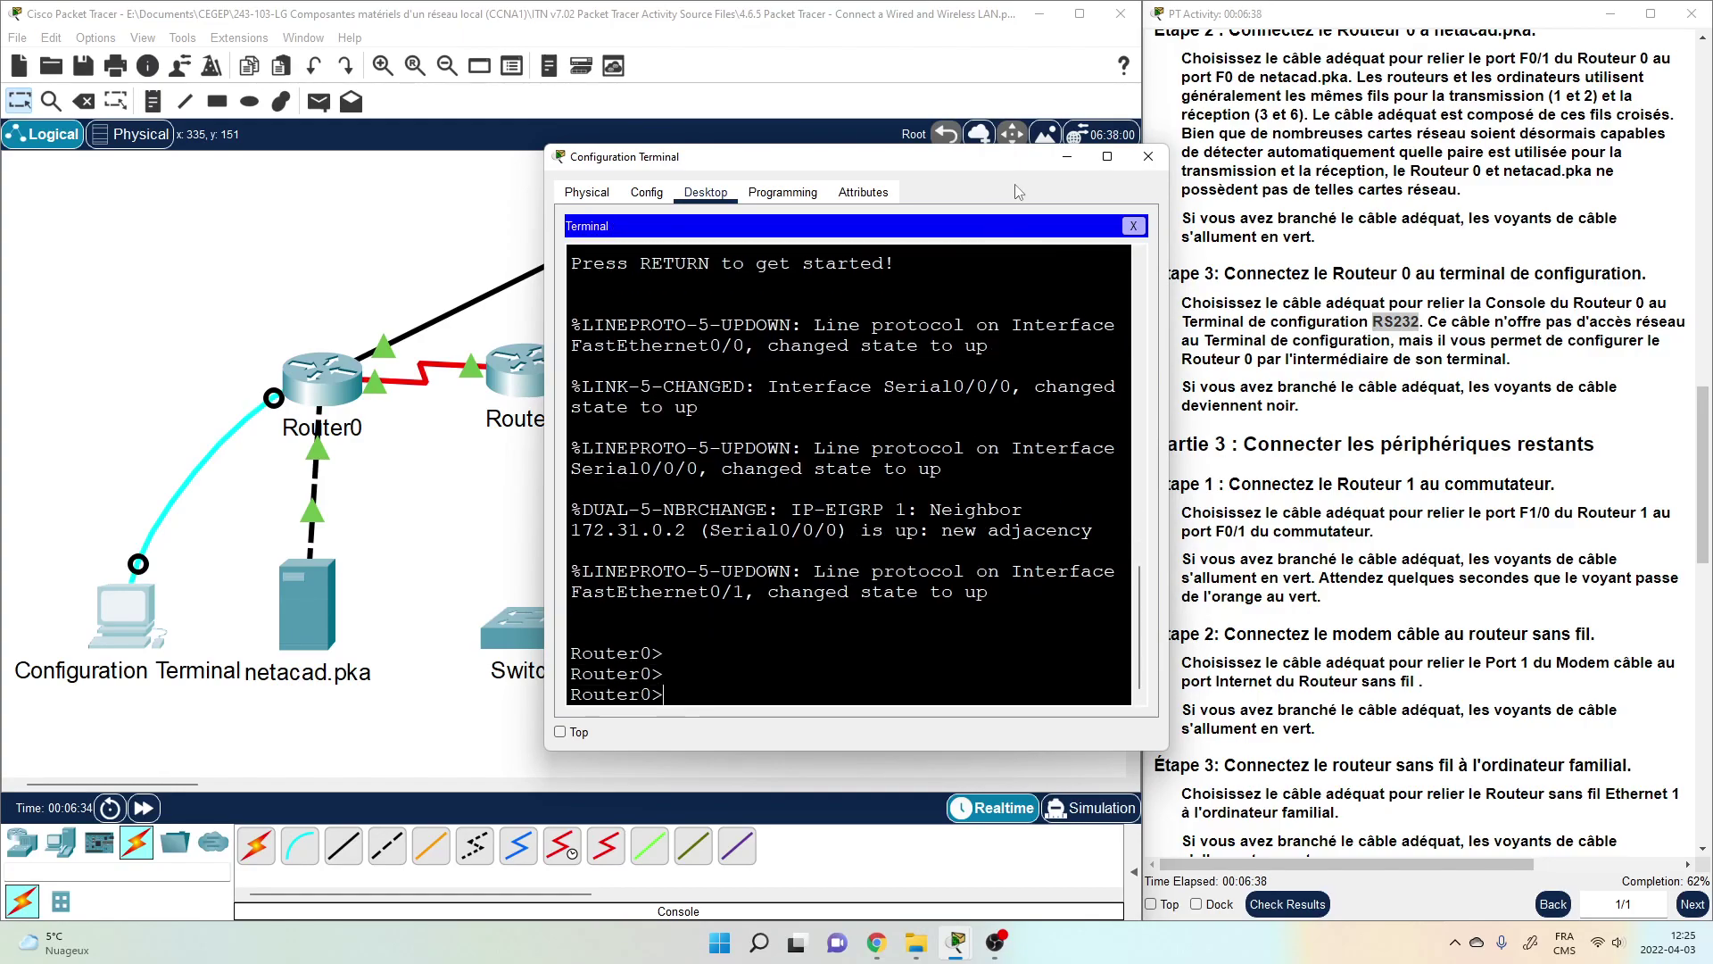
left_click(1148, 156)
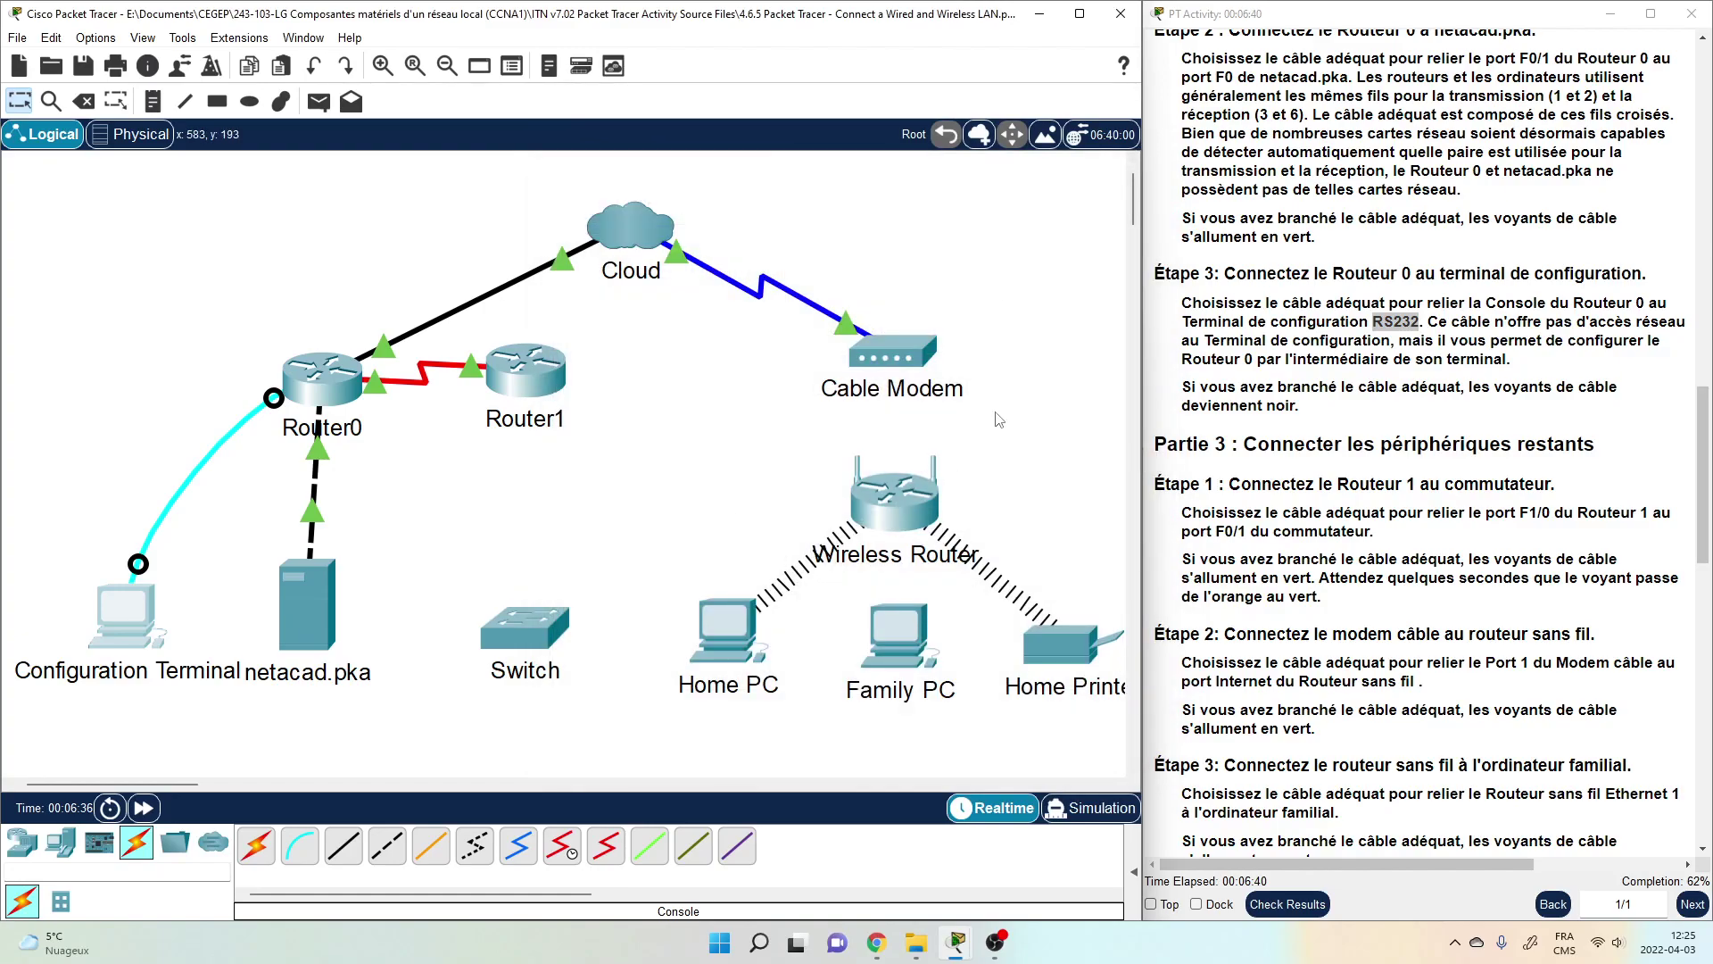
scroll(1415, 394, "down", 2)
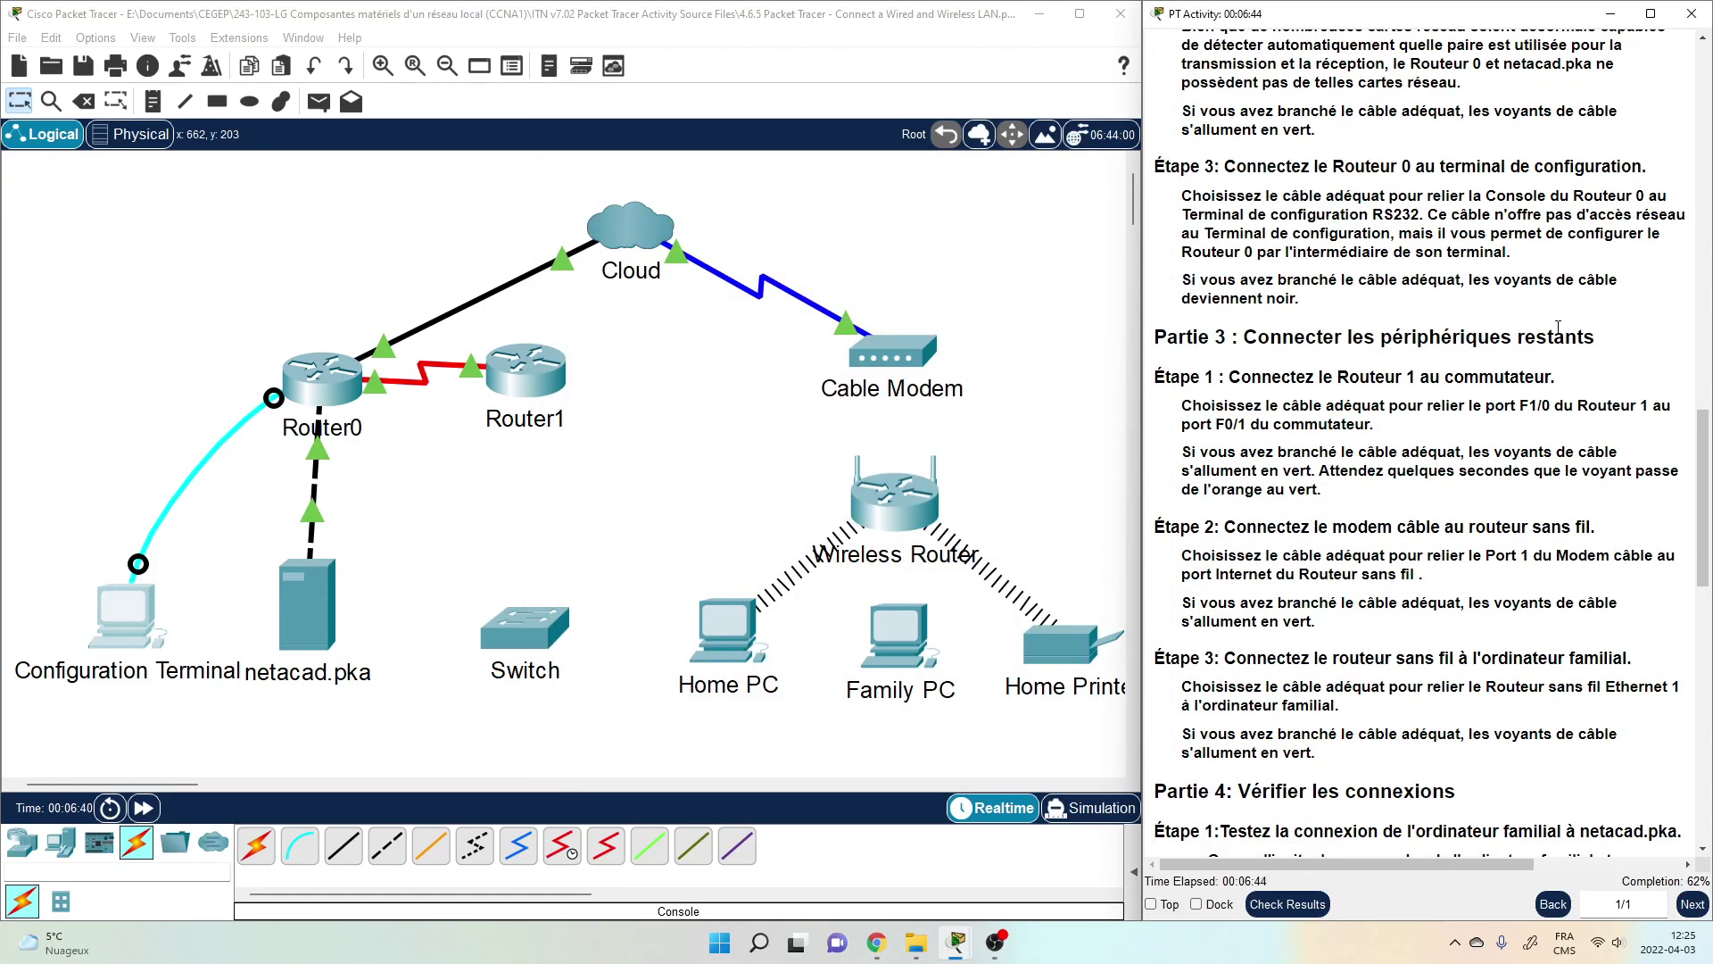
scroll(1562, 327, "down", 3)
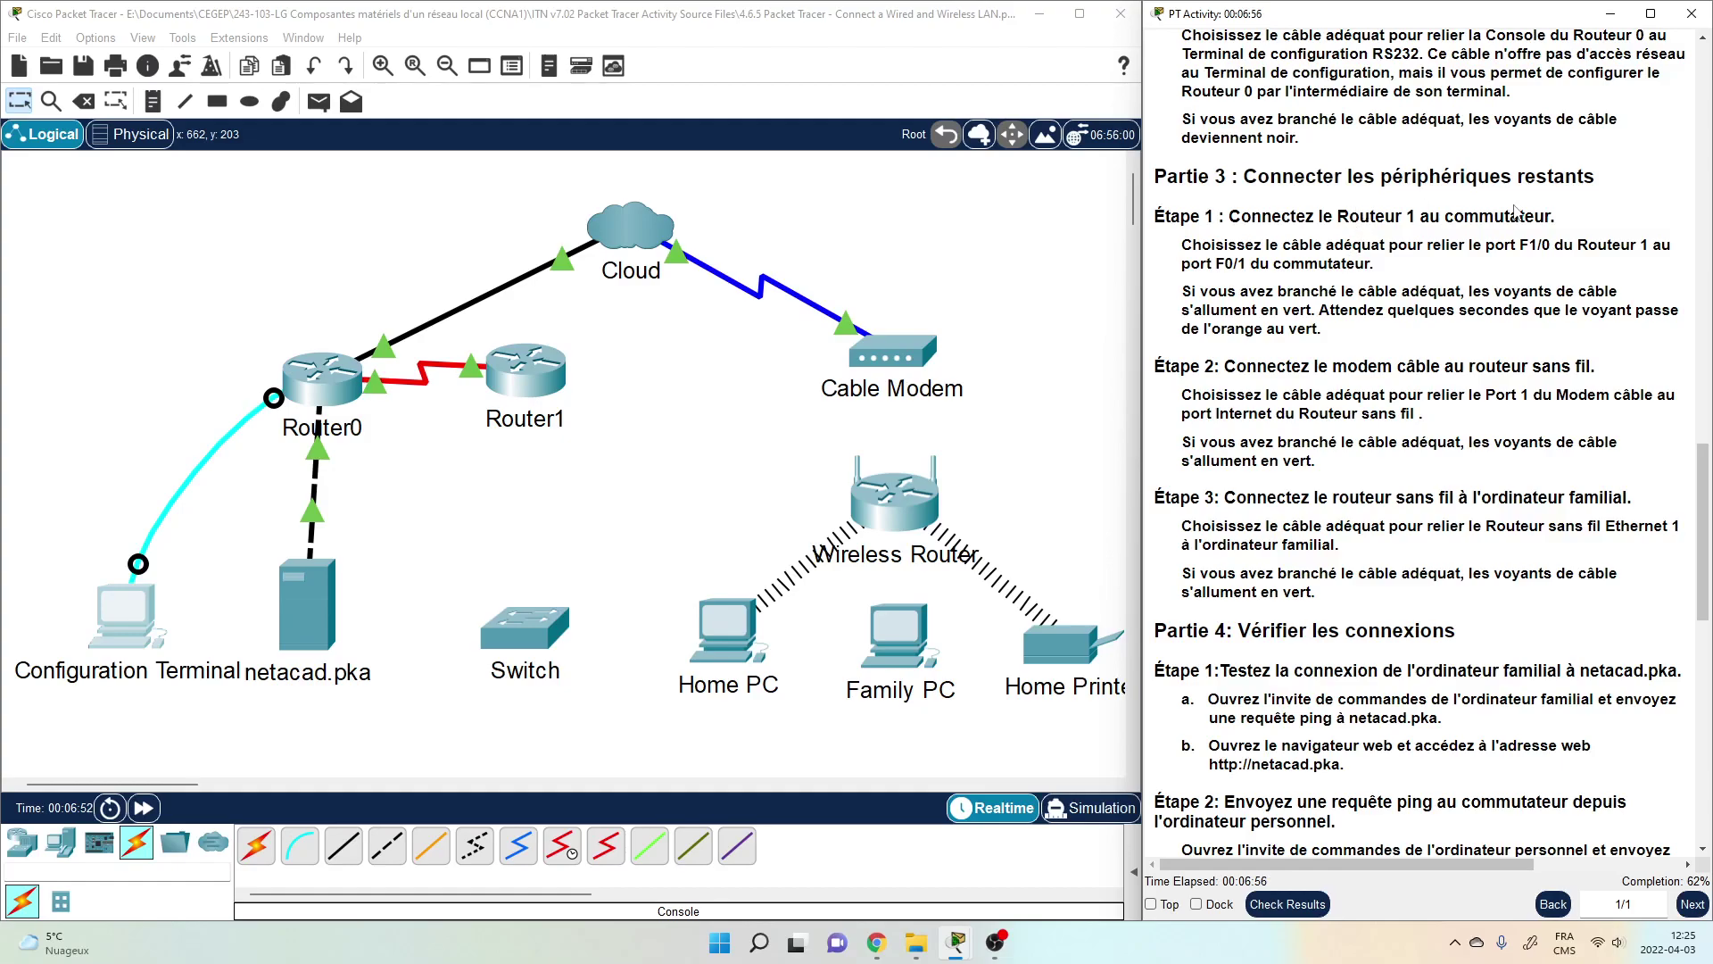
left_click(345, 855)
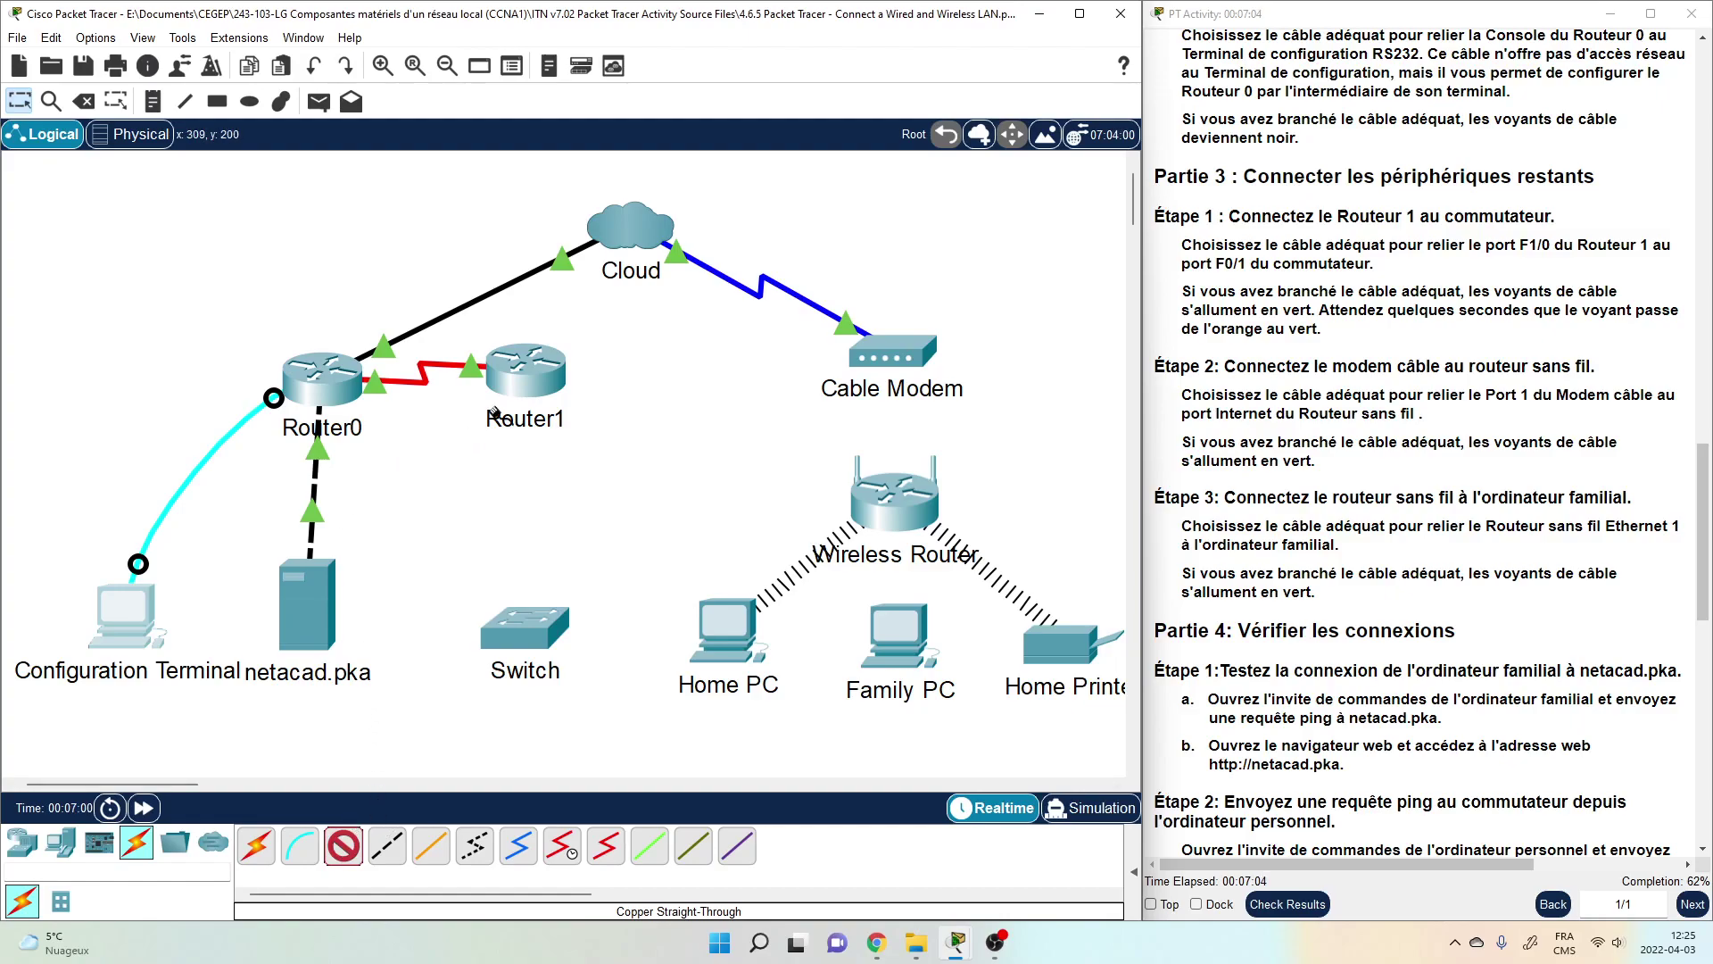
left_click(522, 387)
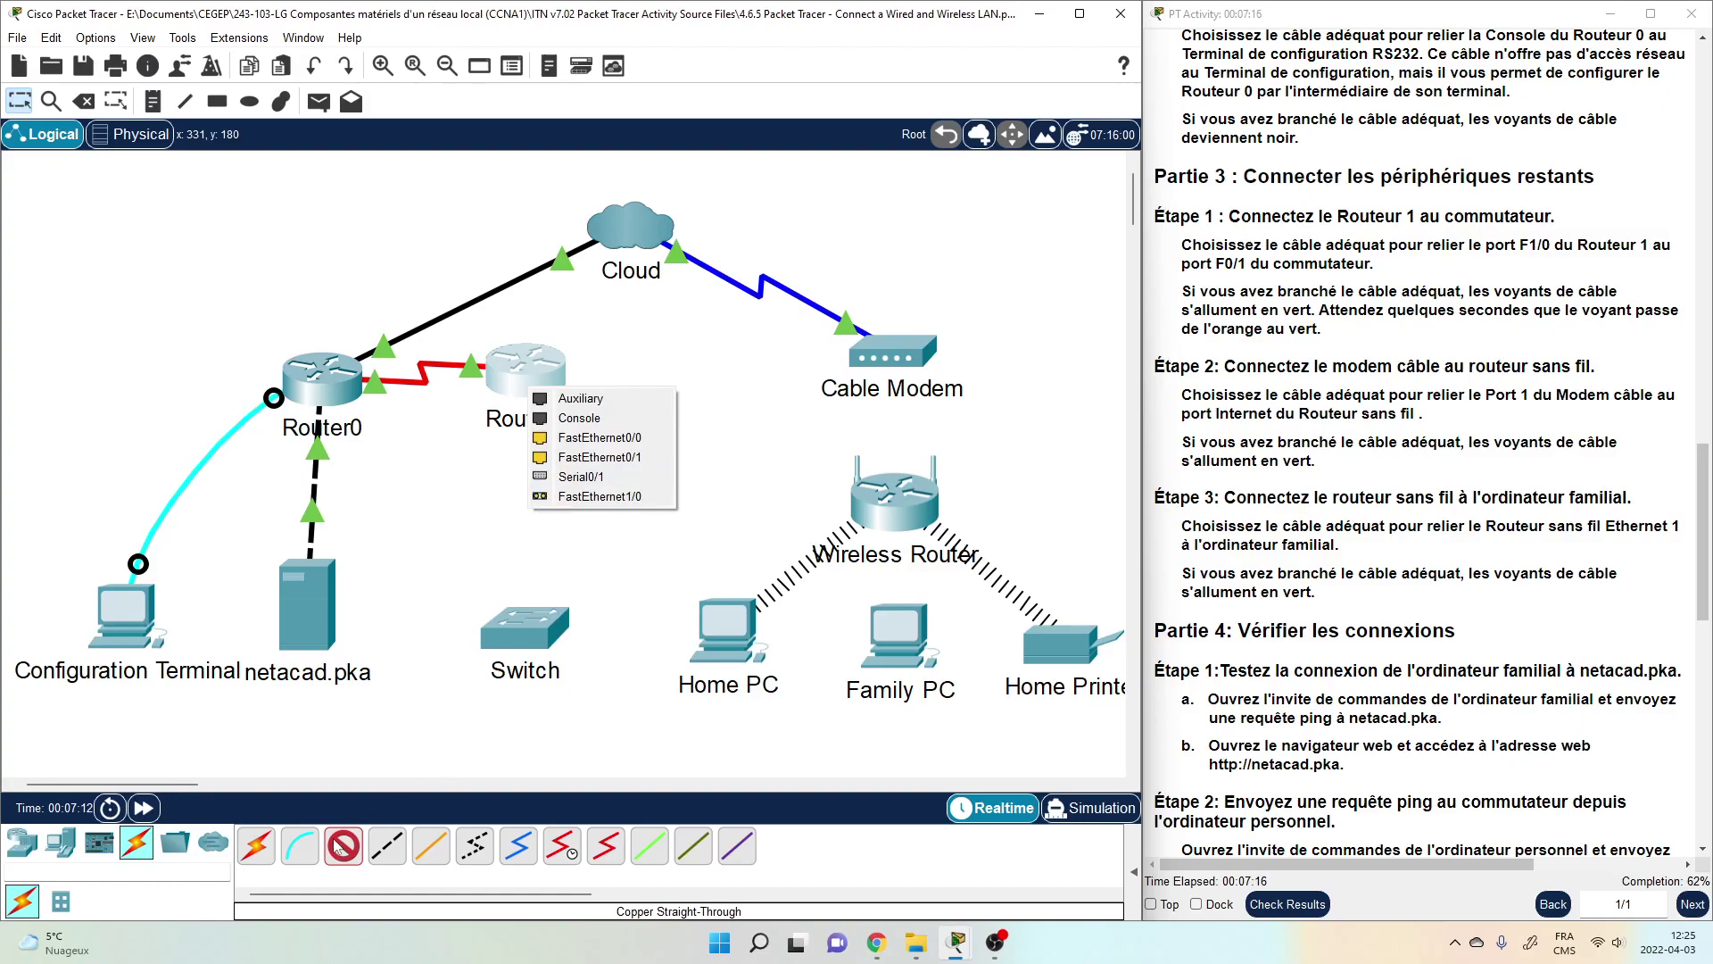
left_click(399, 748)
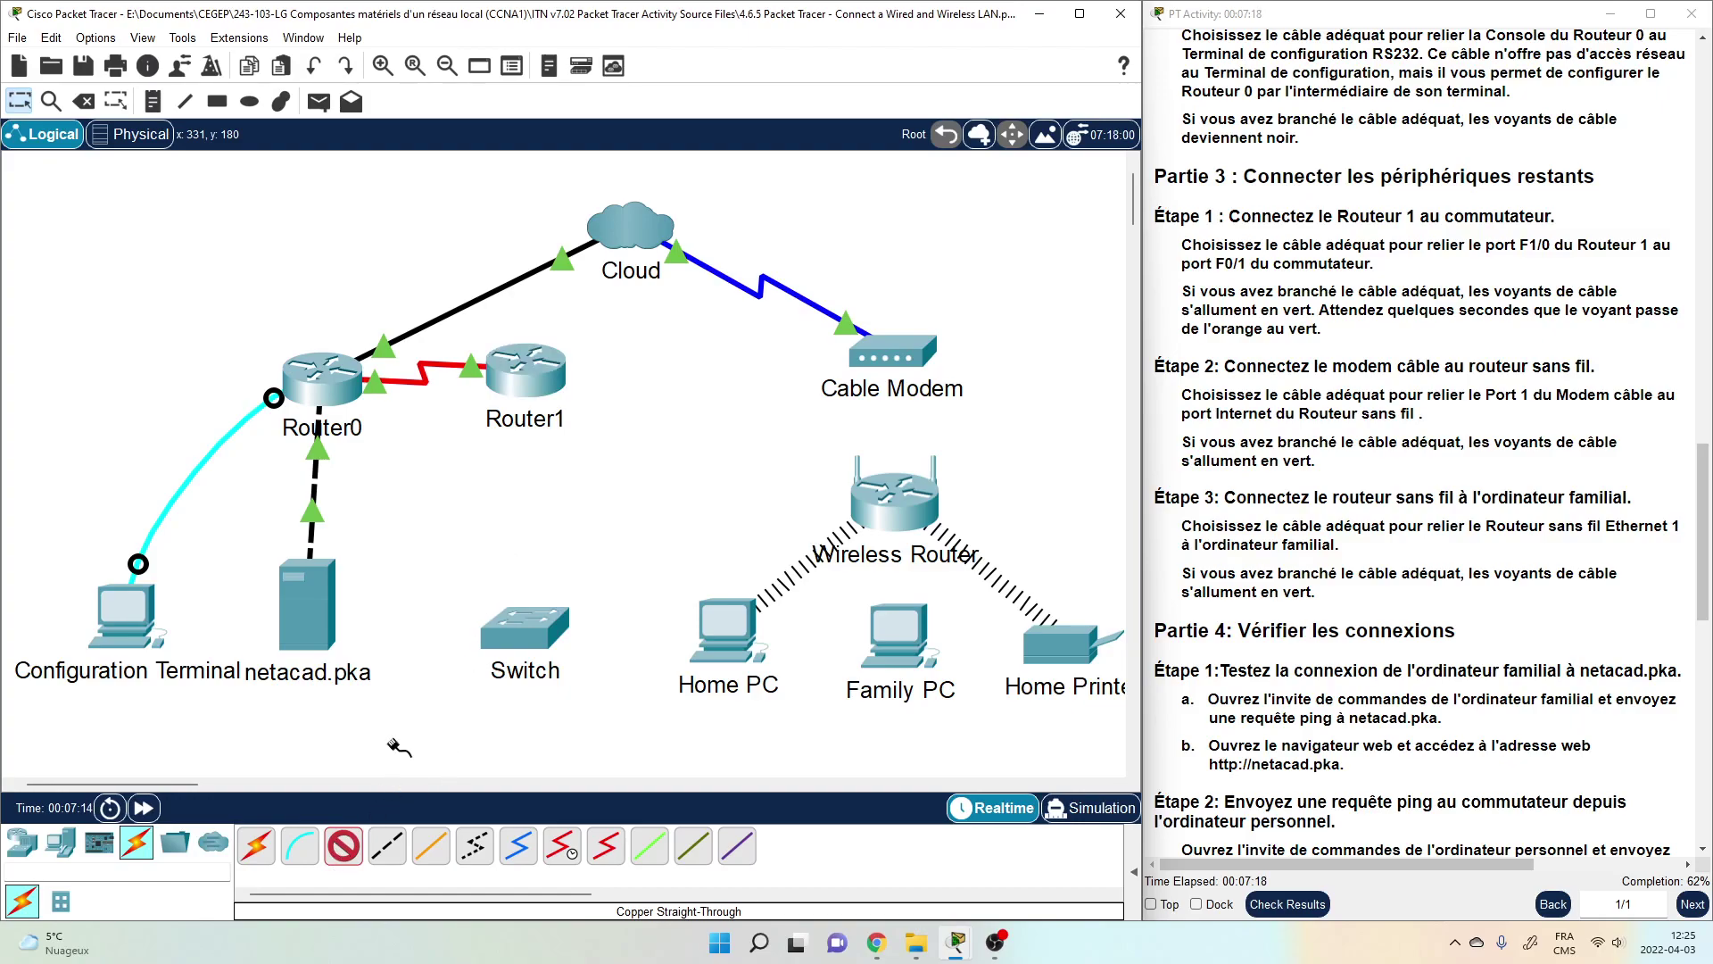
key("Escape")
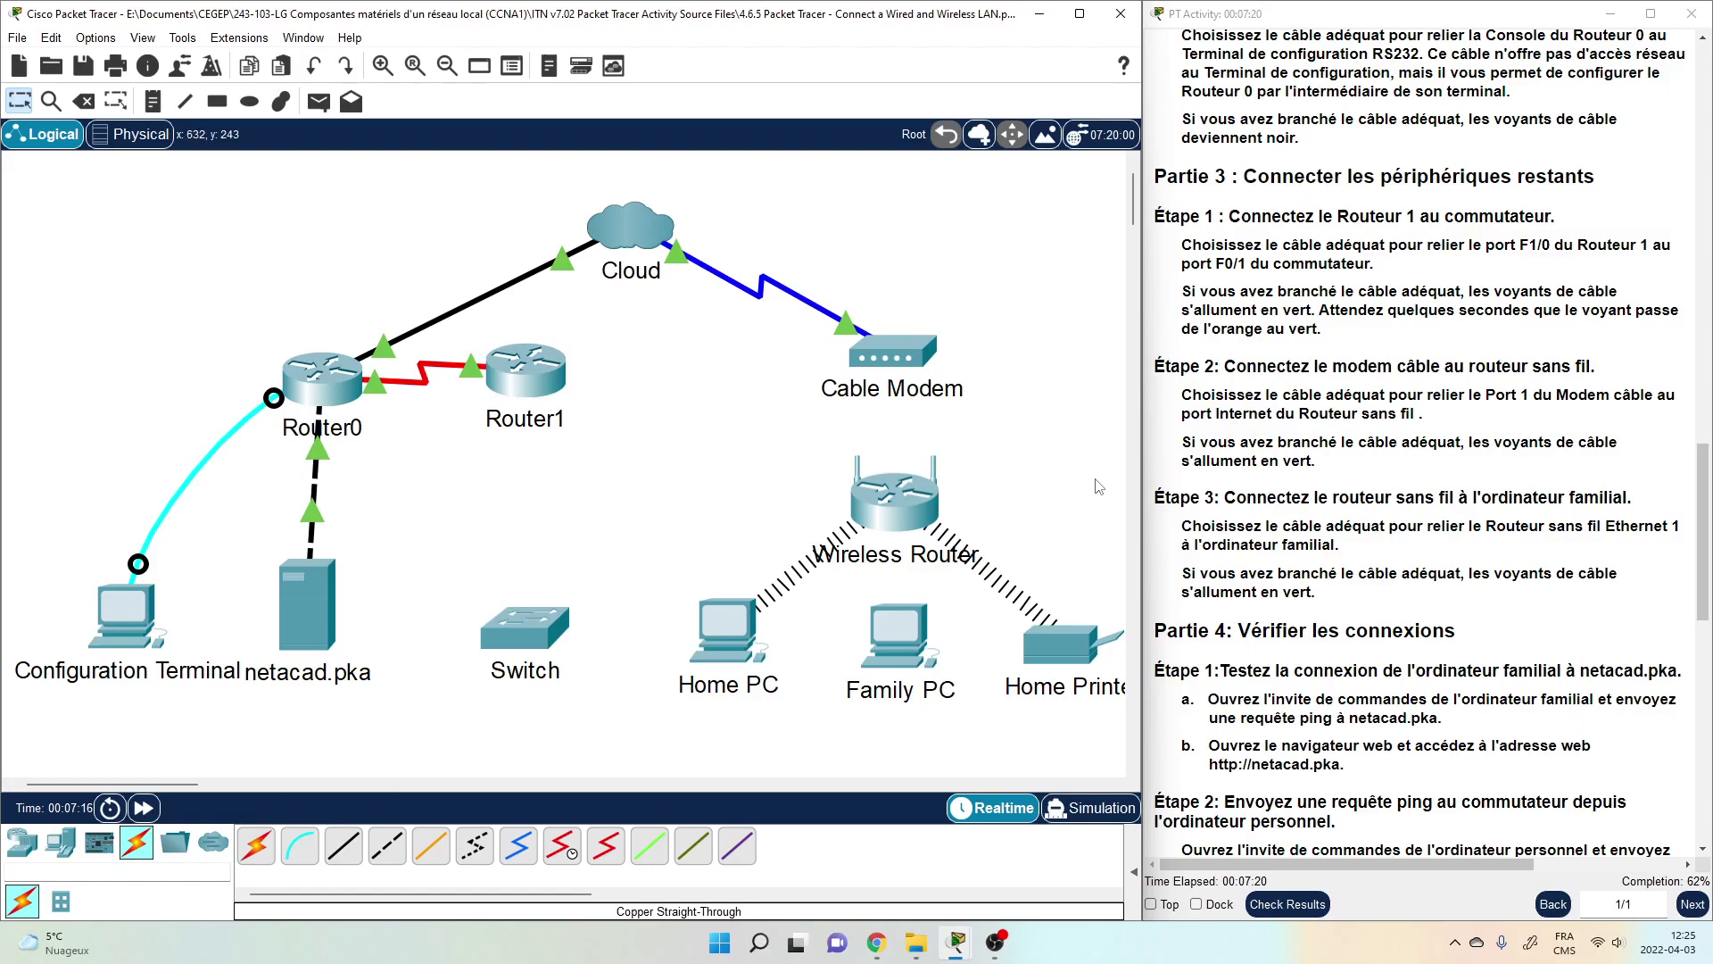
- Connect Router1's FastEthernet1/0 to the Switch's FastEthernet0/1 with a Fiber cable and fast-forward the simulation time
left_click(430, 847)
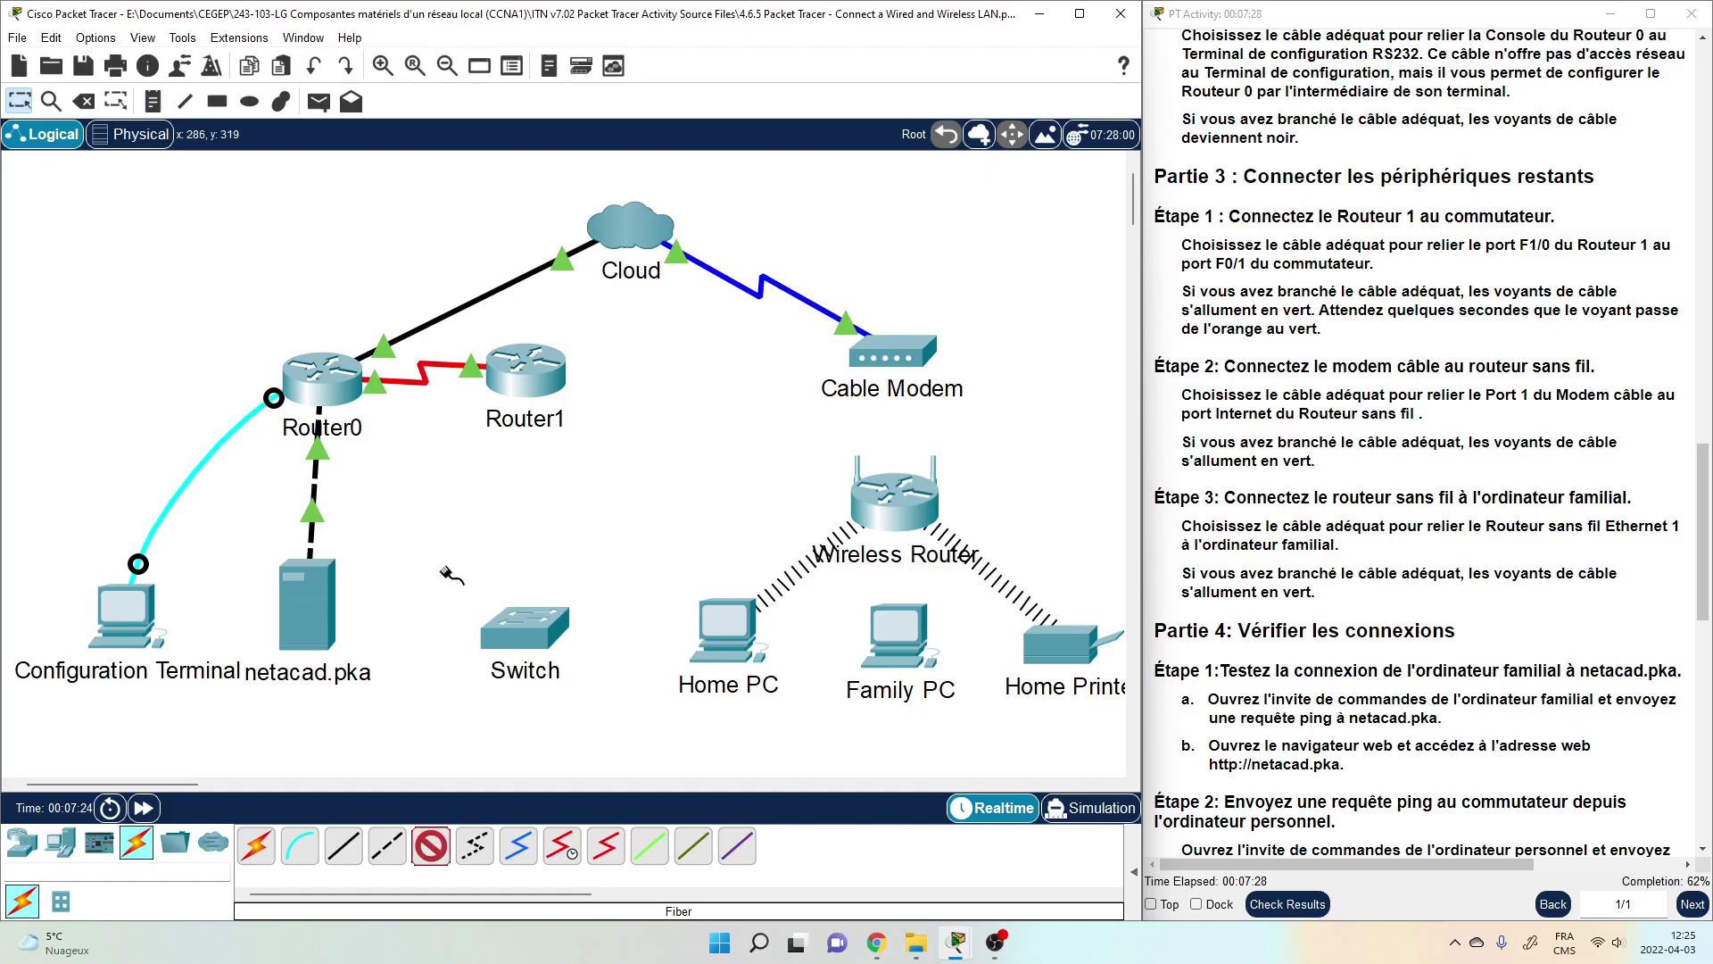
left_click(530, 391)
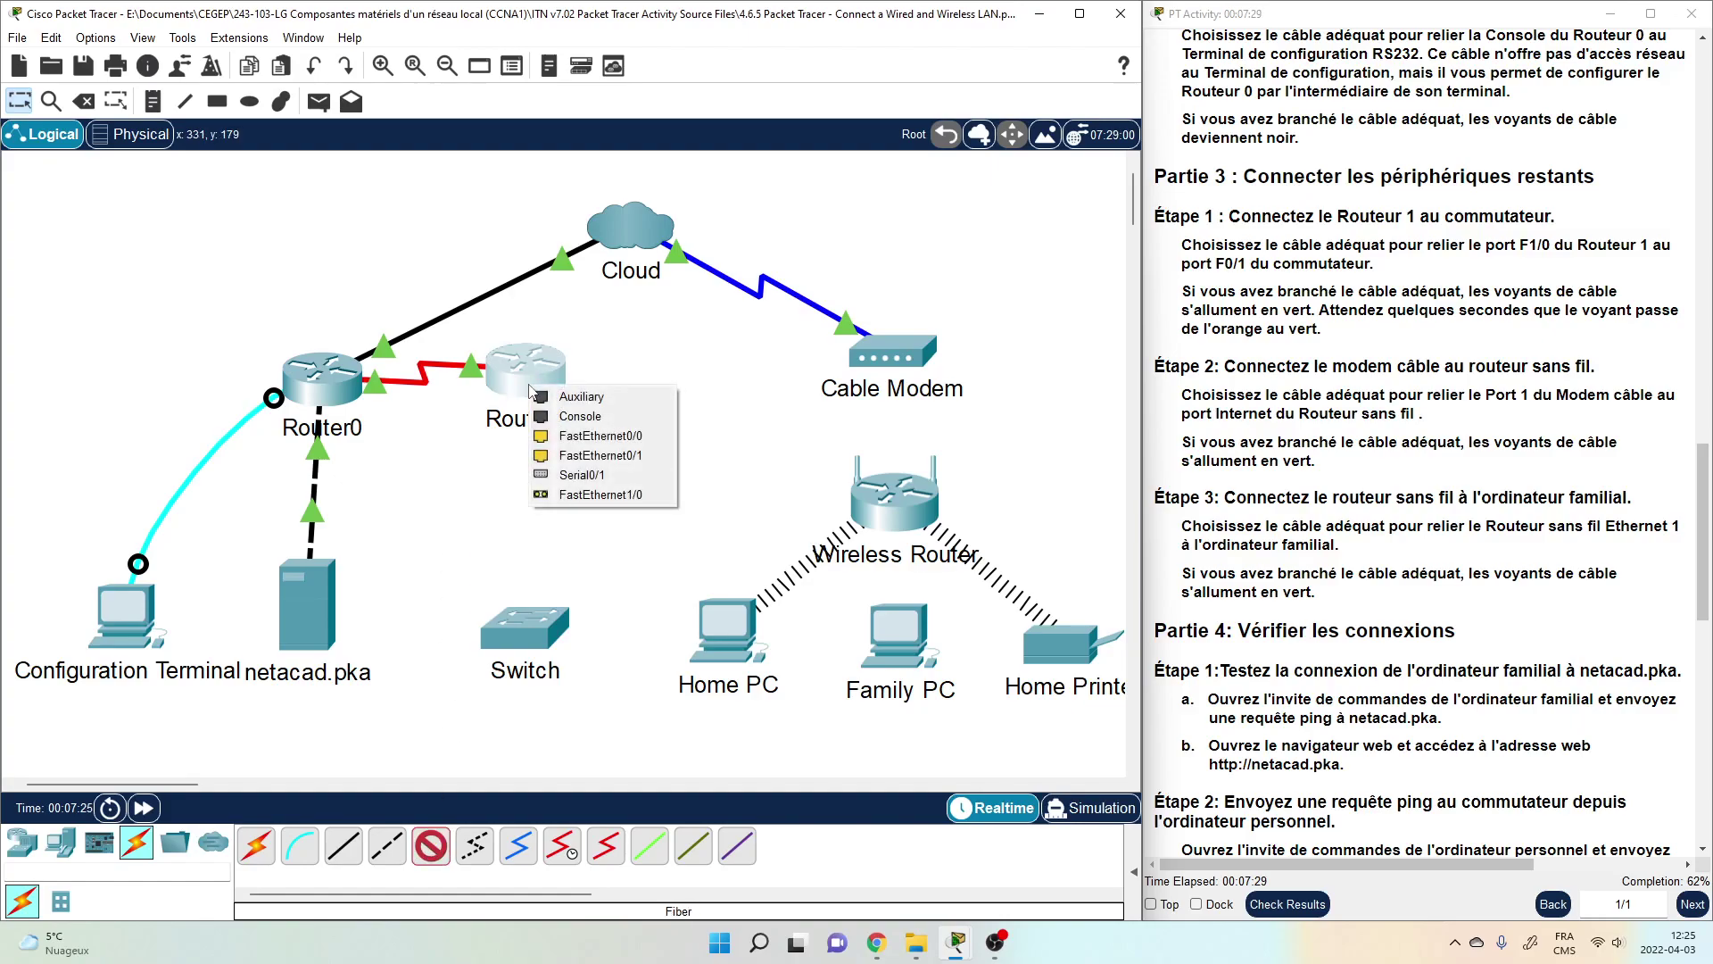
left_click(564, 496)
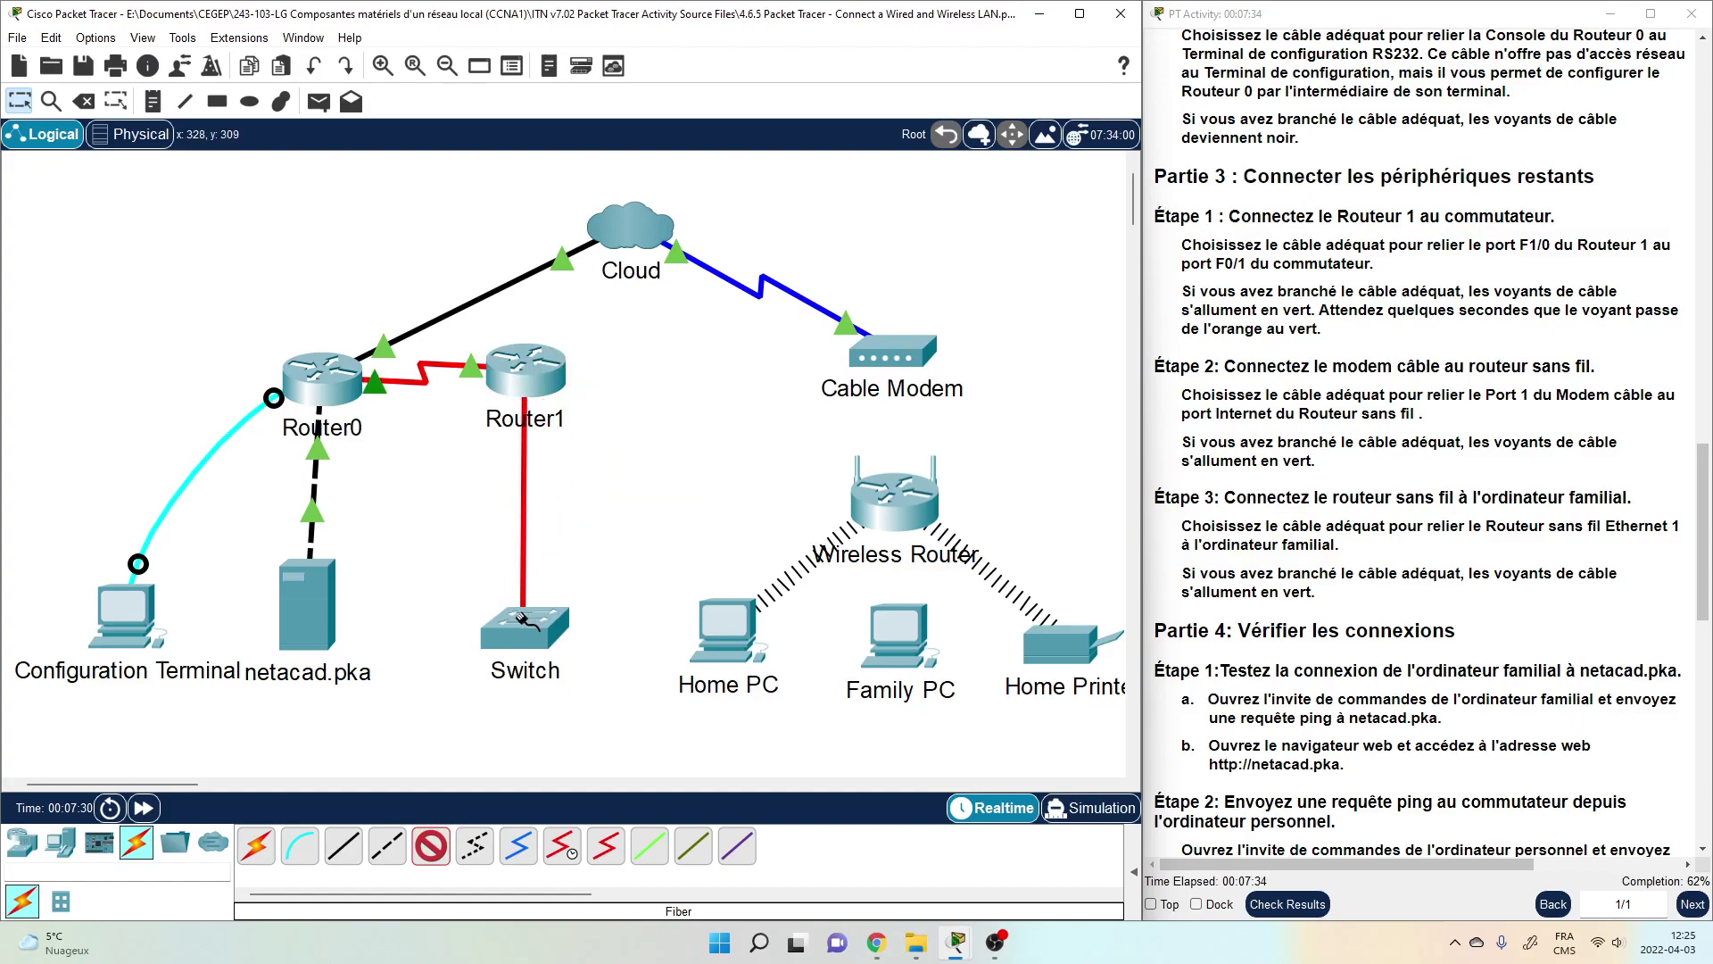
left_click(526, 629)
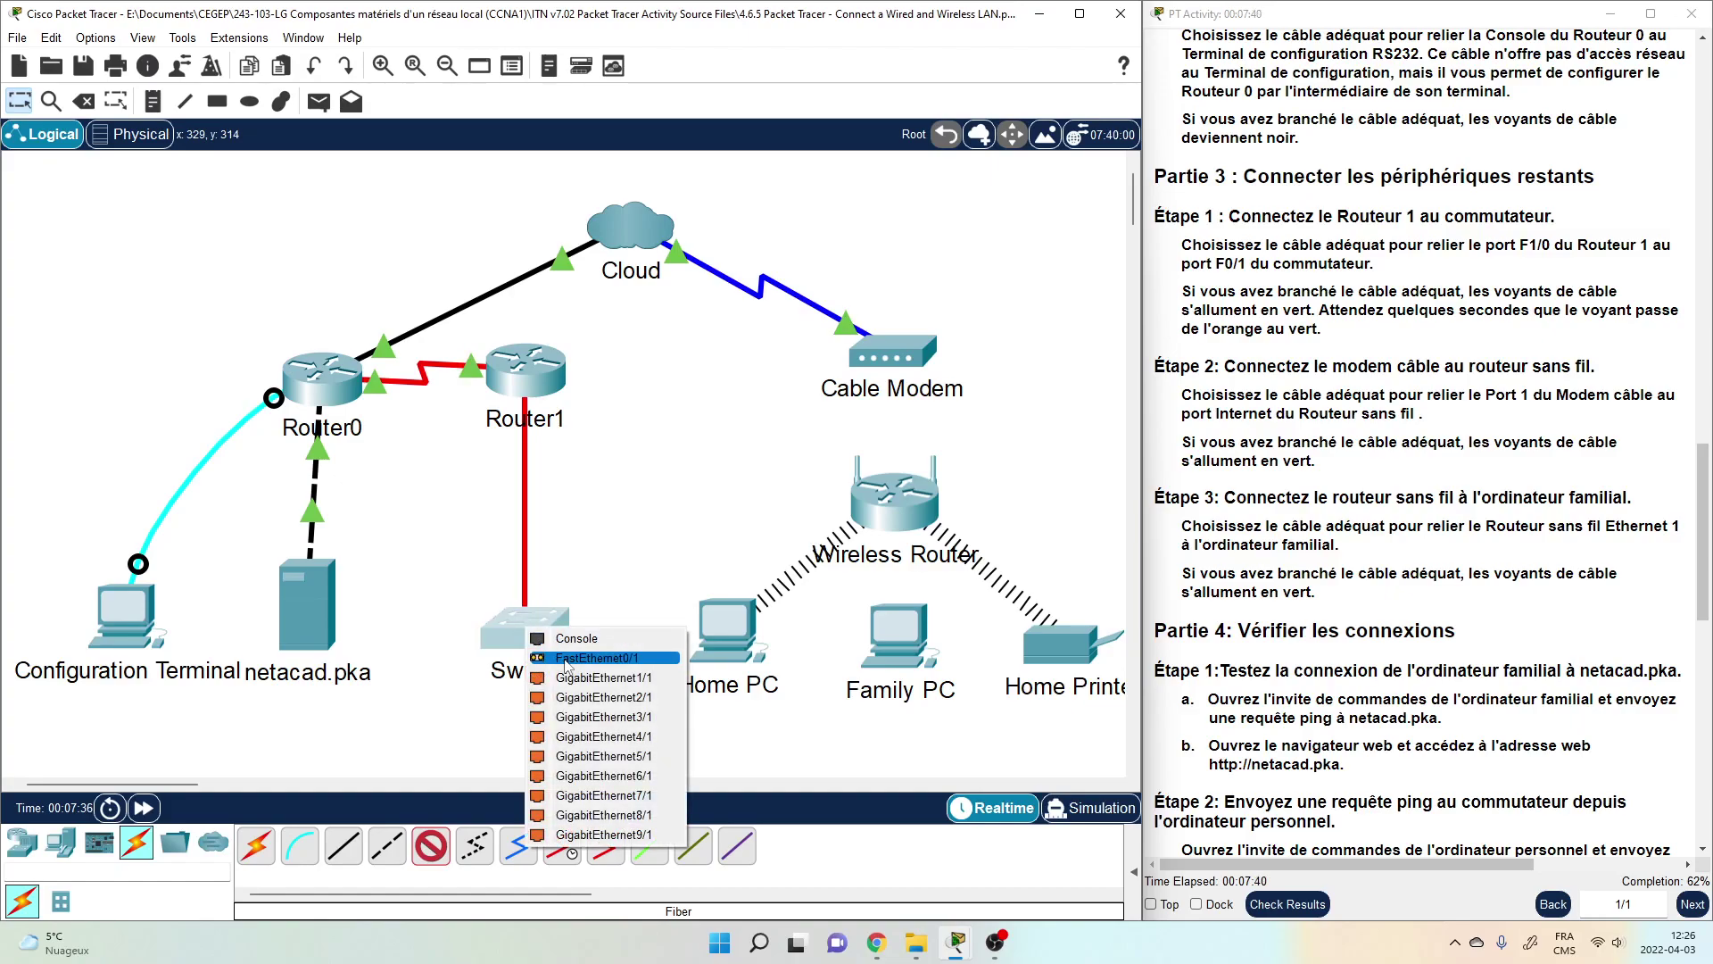
left_click(565, 660)
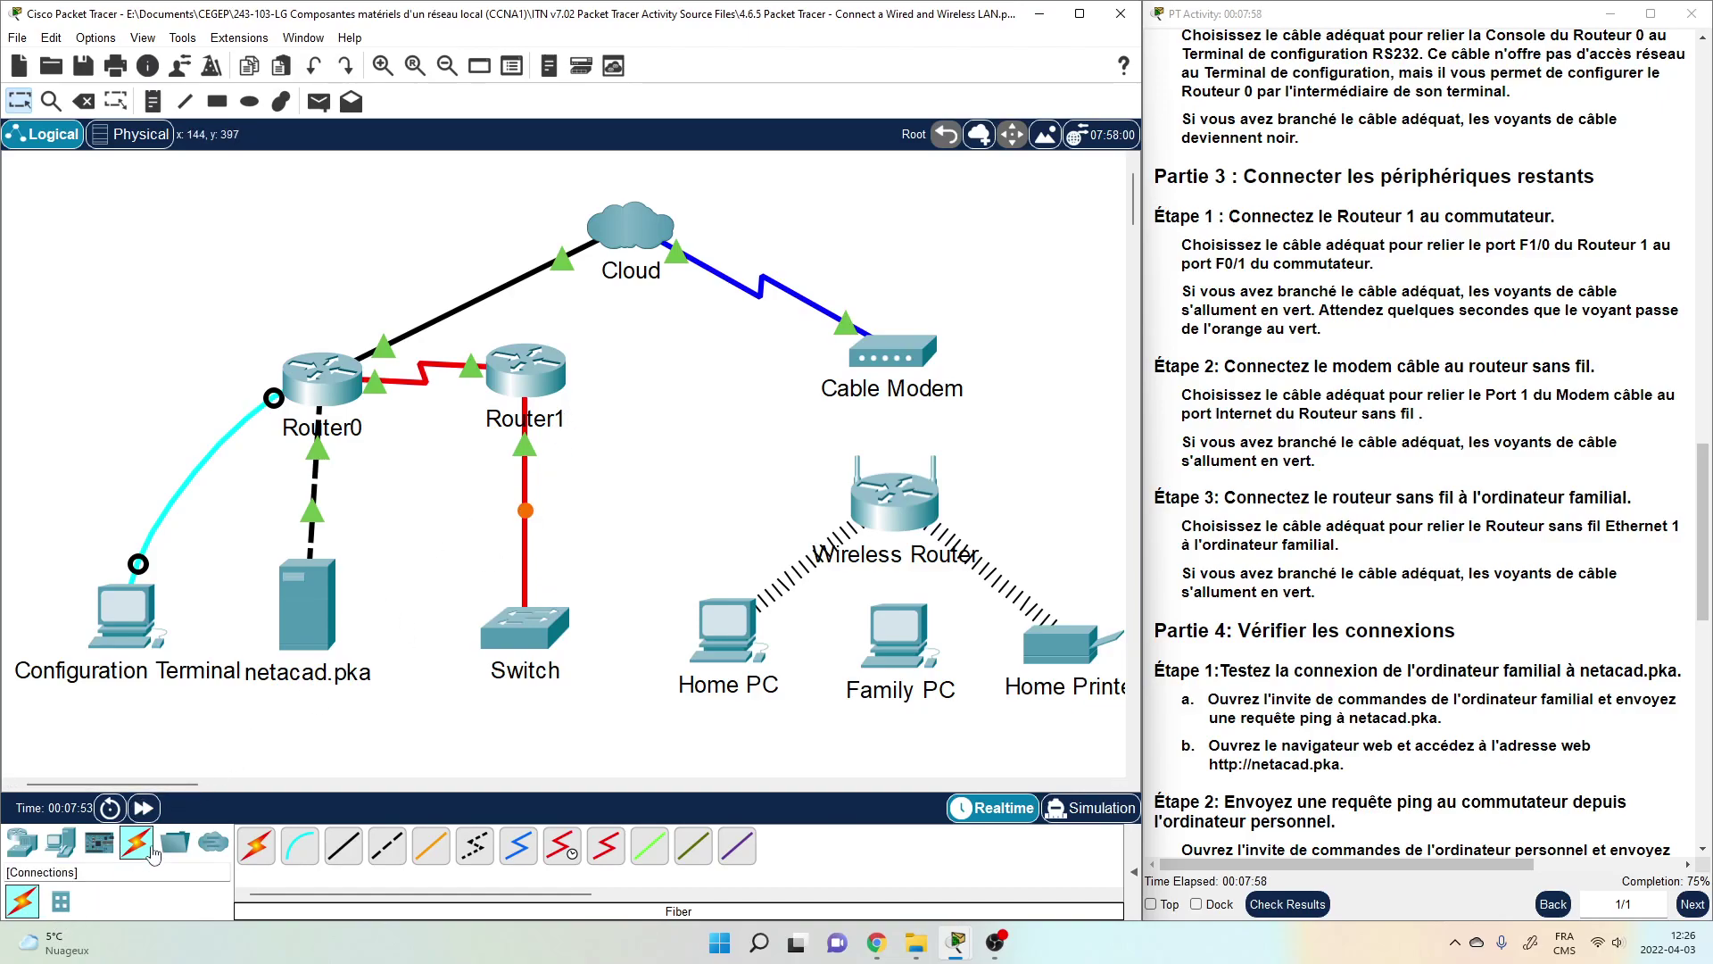
left_click(142, 810)
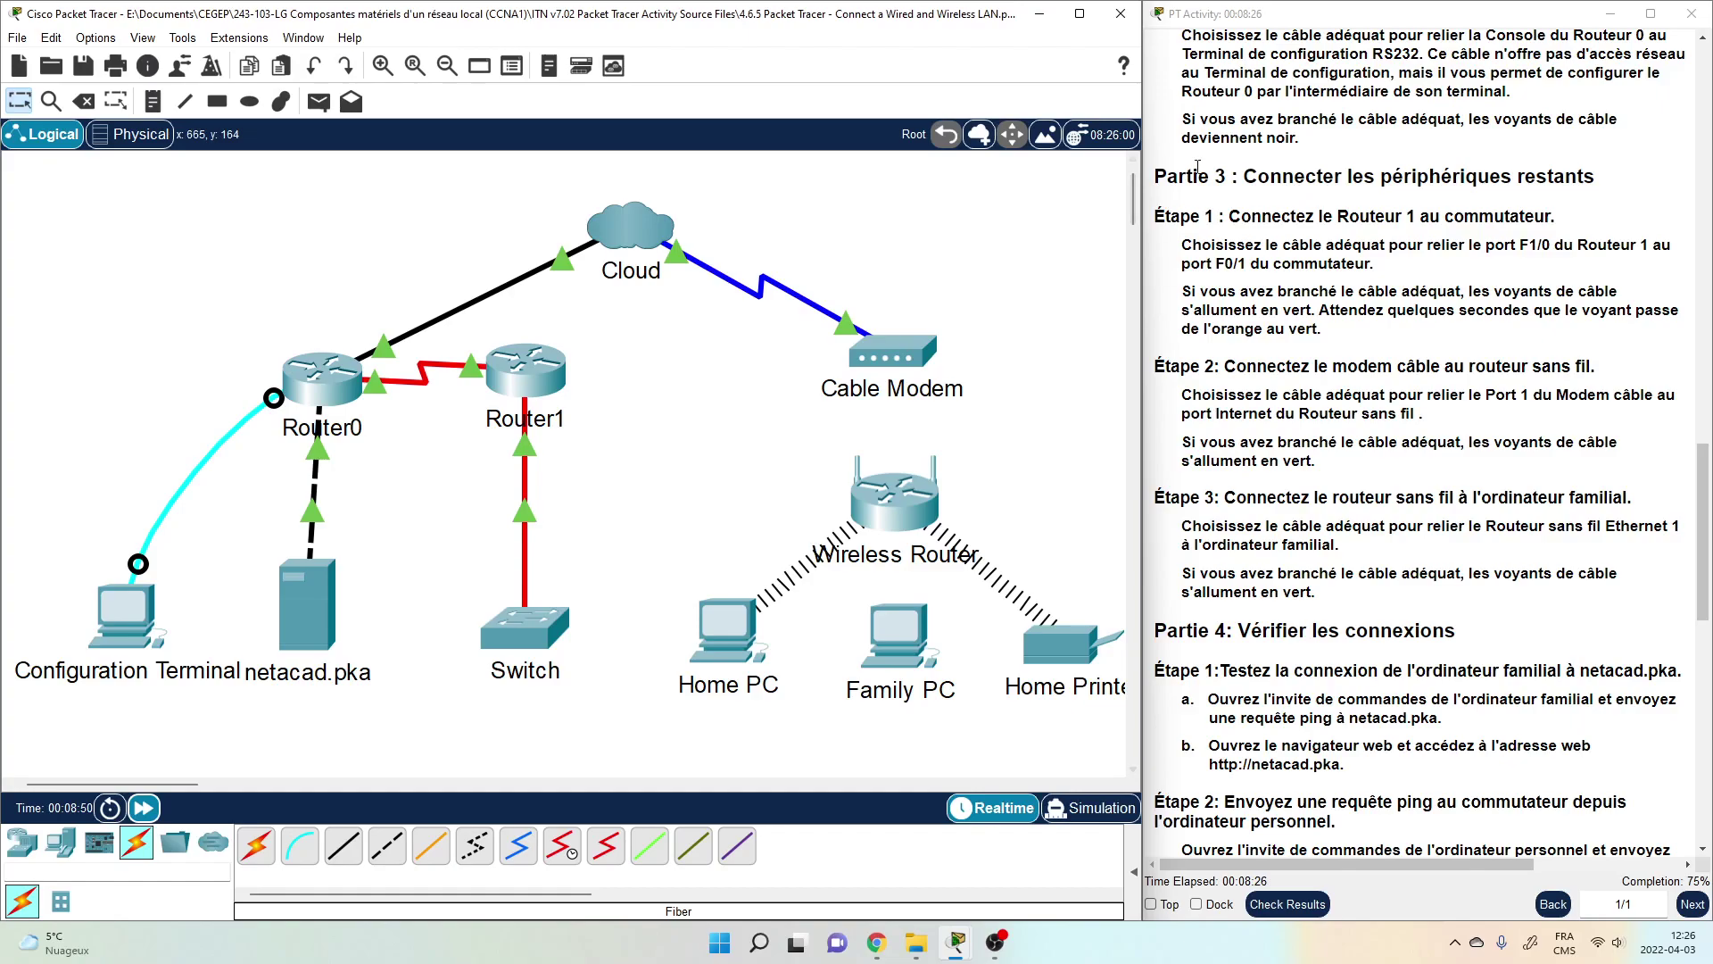
- Connect the Cable Modem's Port 1 to the Wireless Router's Internet port with a Copper Straight-Through cable
scroll(1325, 250, "down", 1)
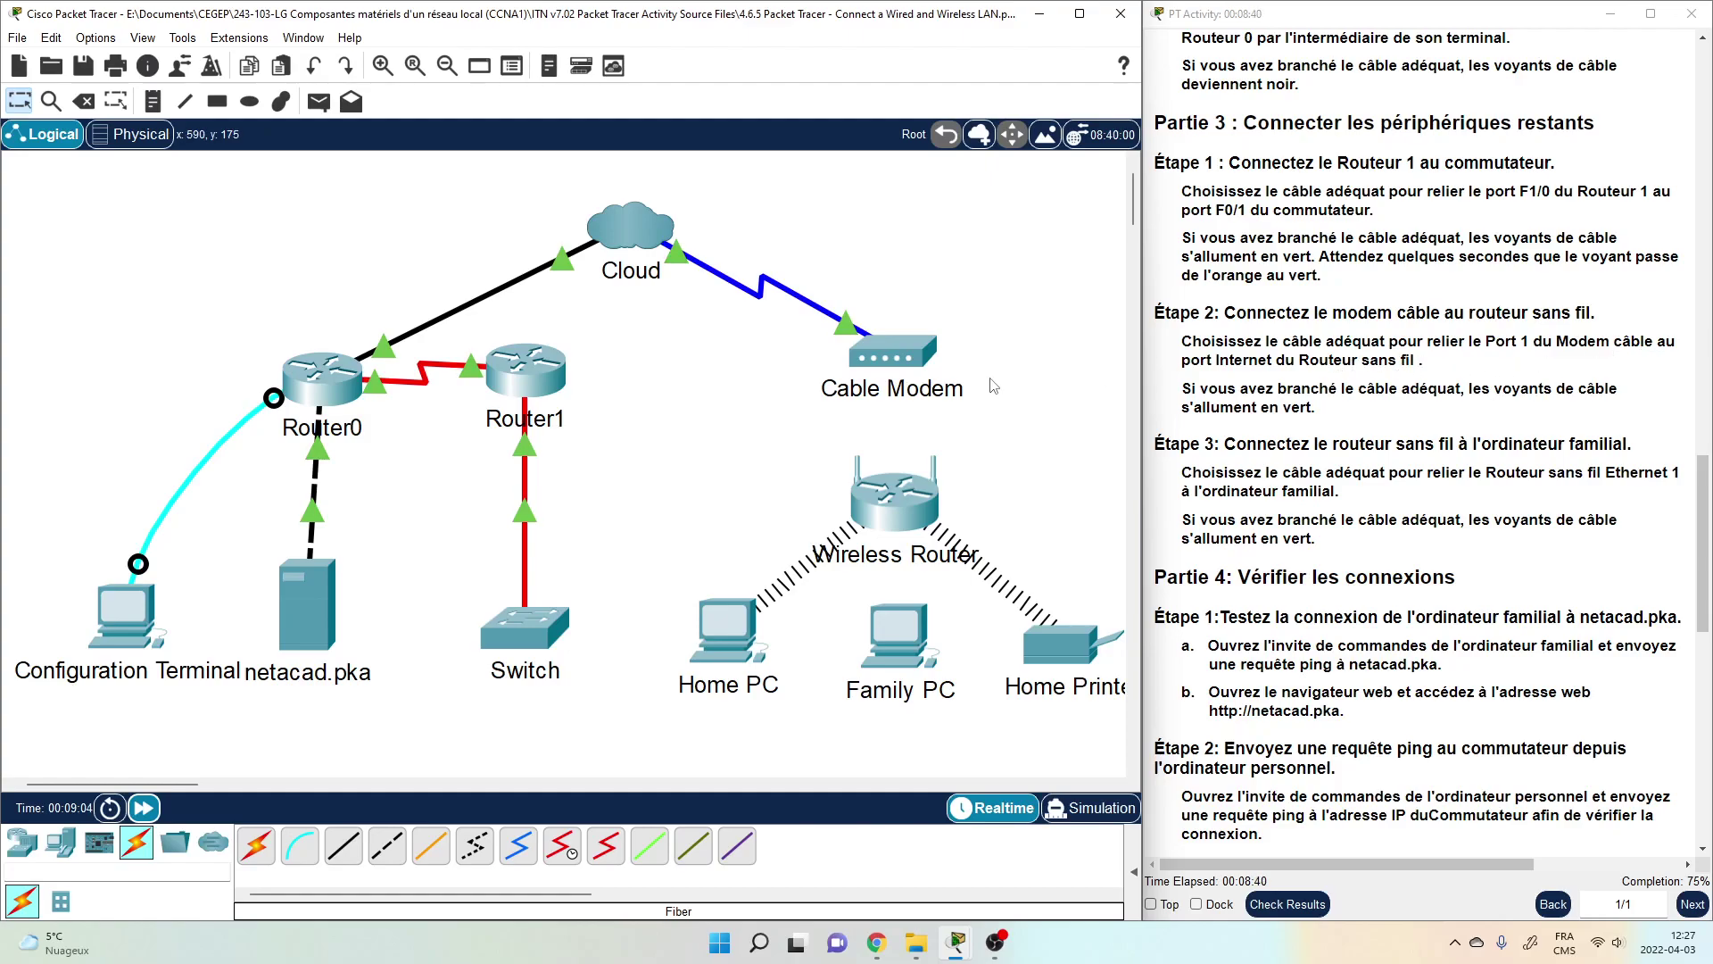
left_click(344, 852)
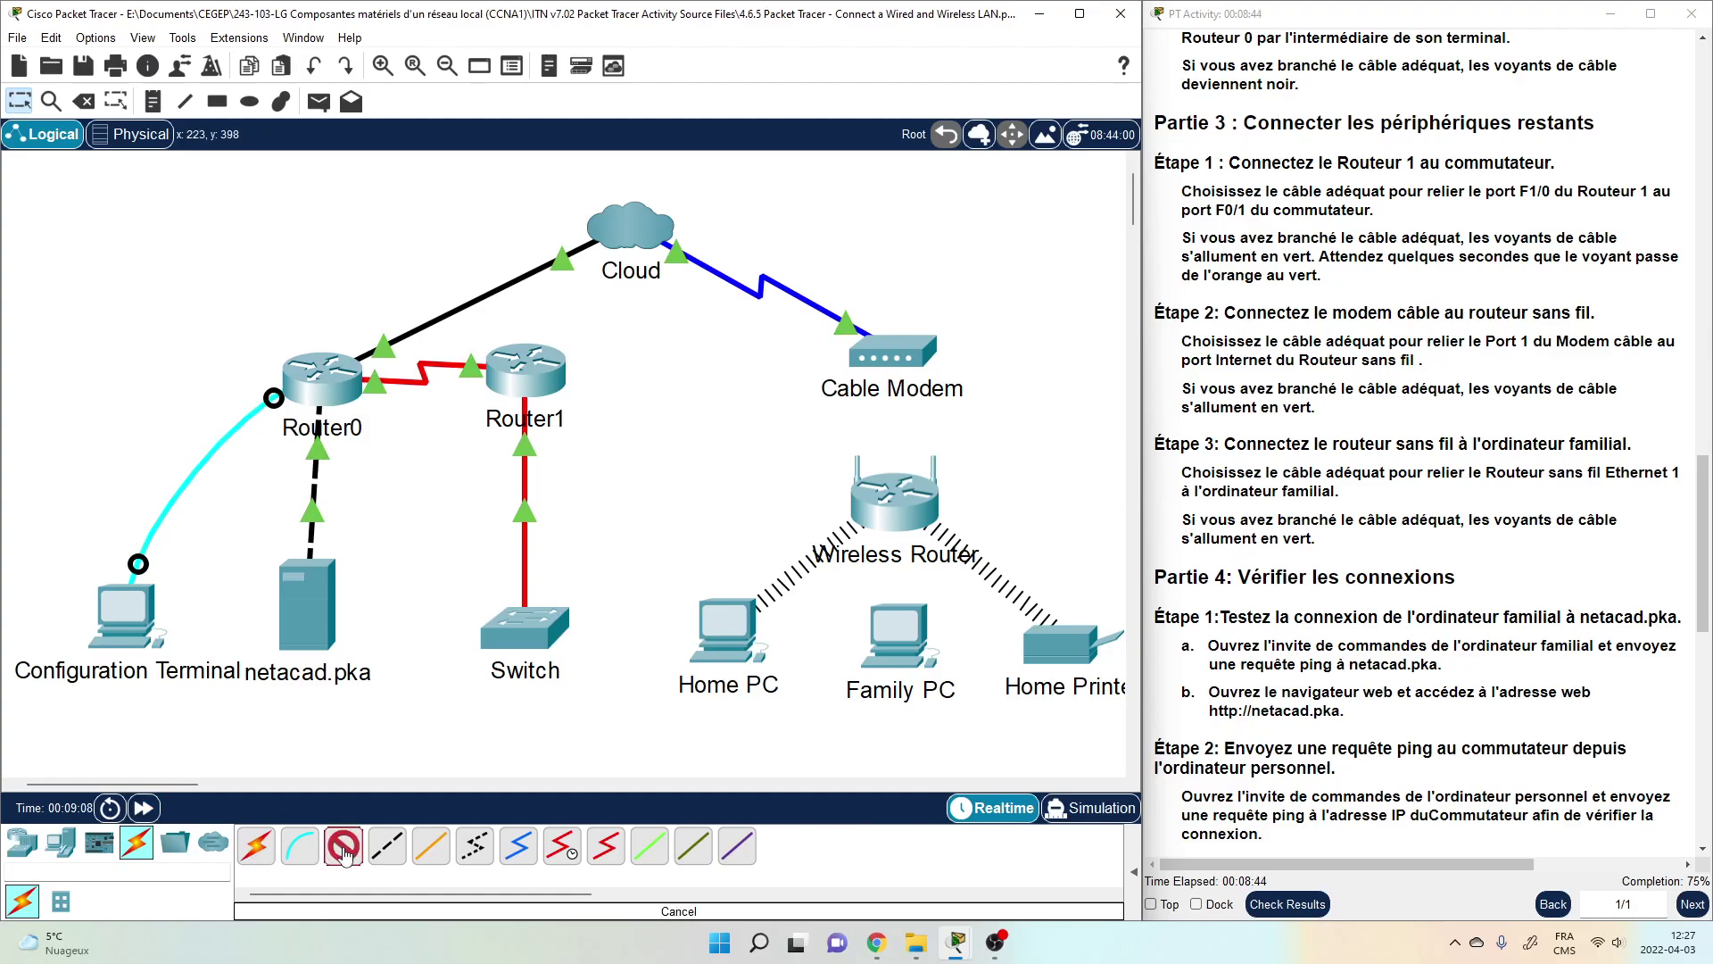
left_click(910, 363)
left_click(946, 372)
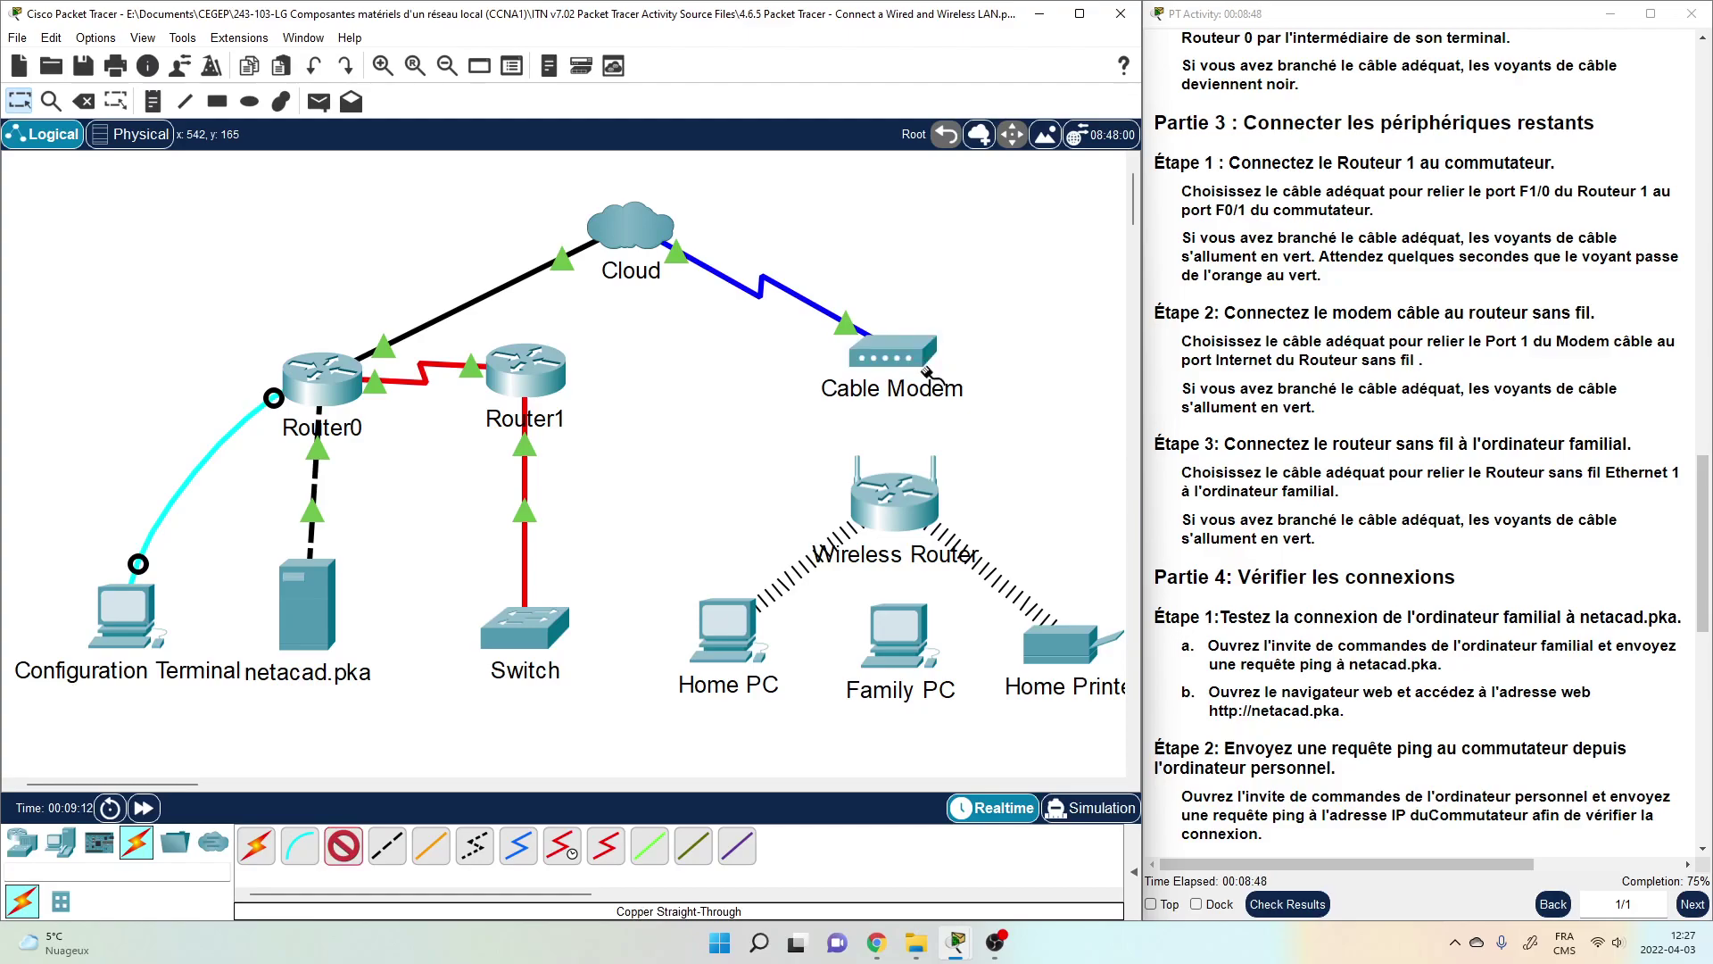
left_click(895, 488)
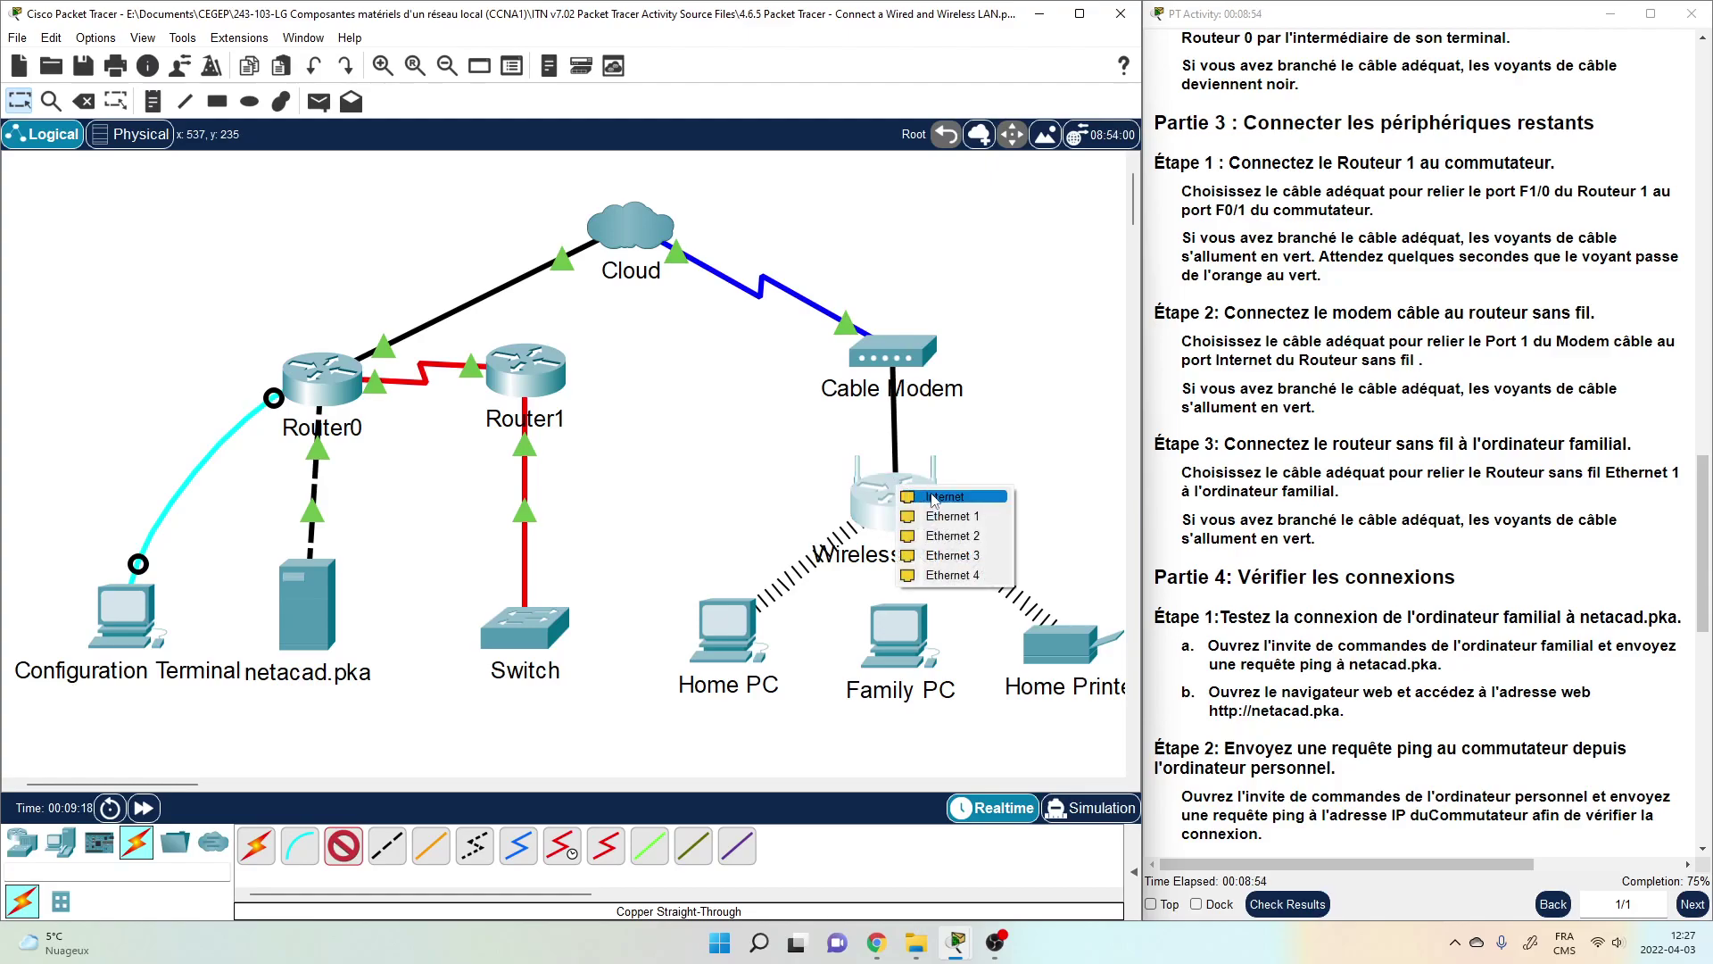
left_click(933, 498)
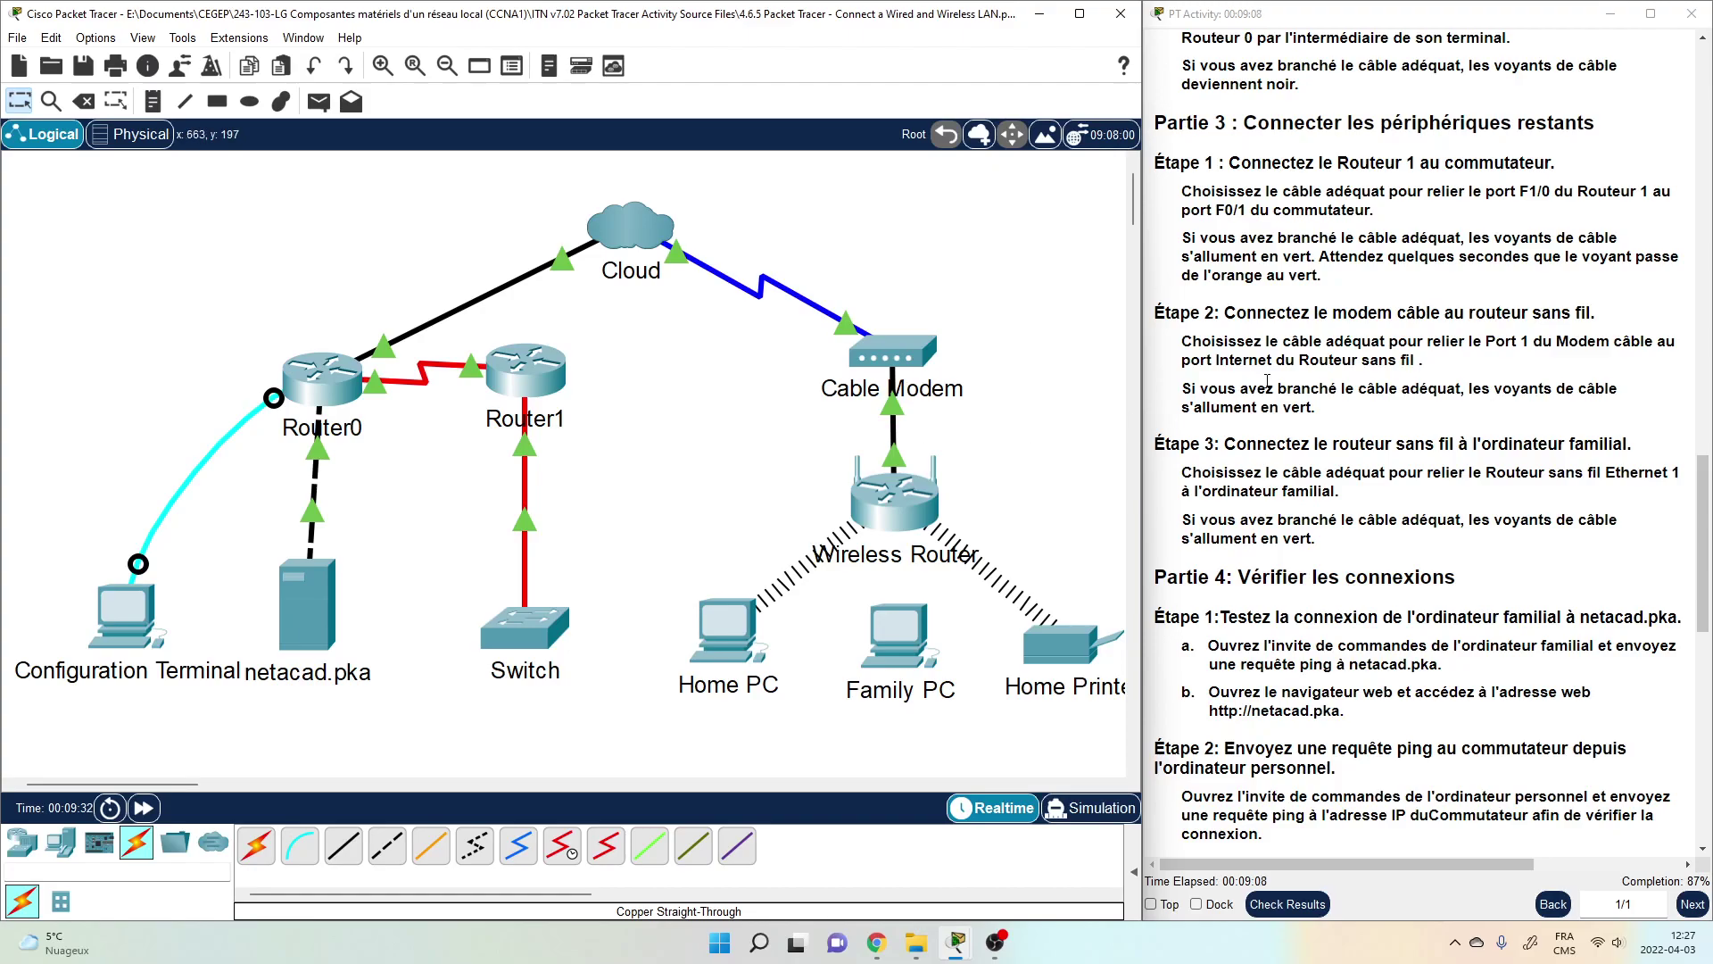
- Examine the Wireless Router's ports in its physical device view and close the device window
scroll(1359, 333, "down", 2)
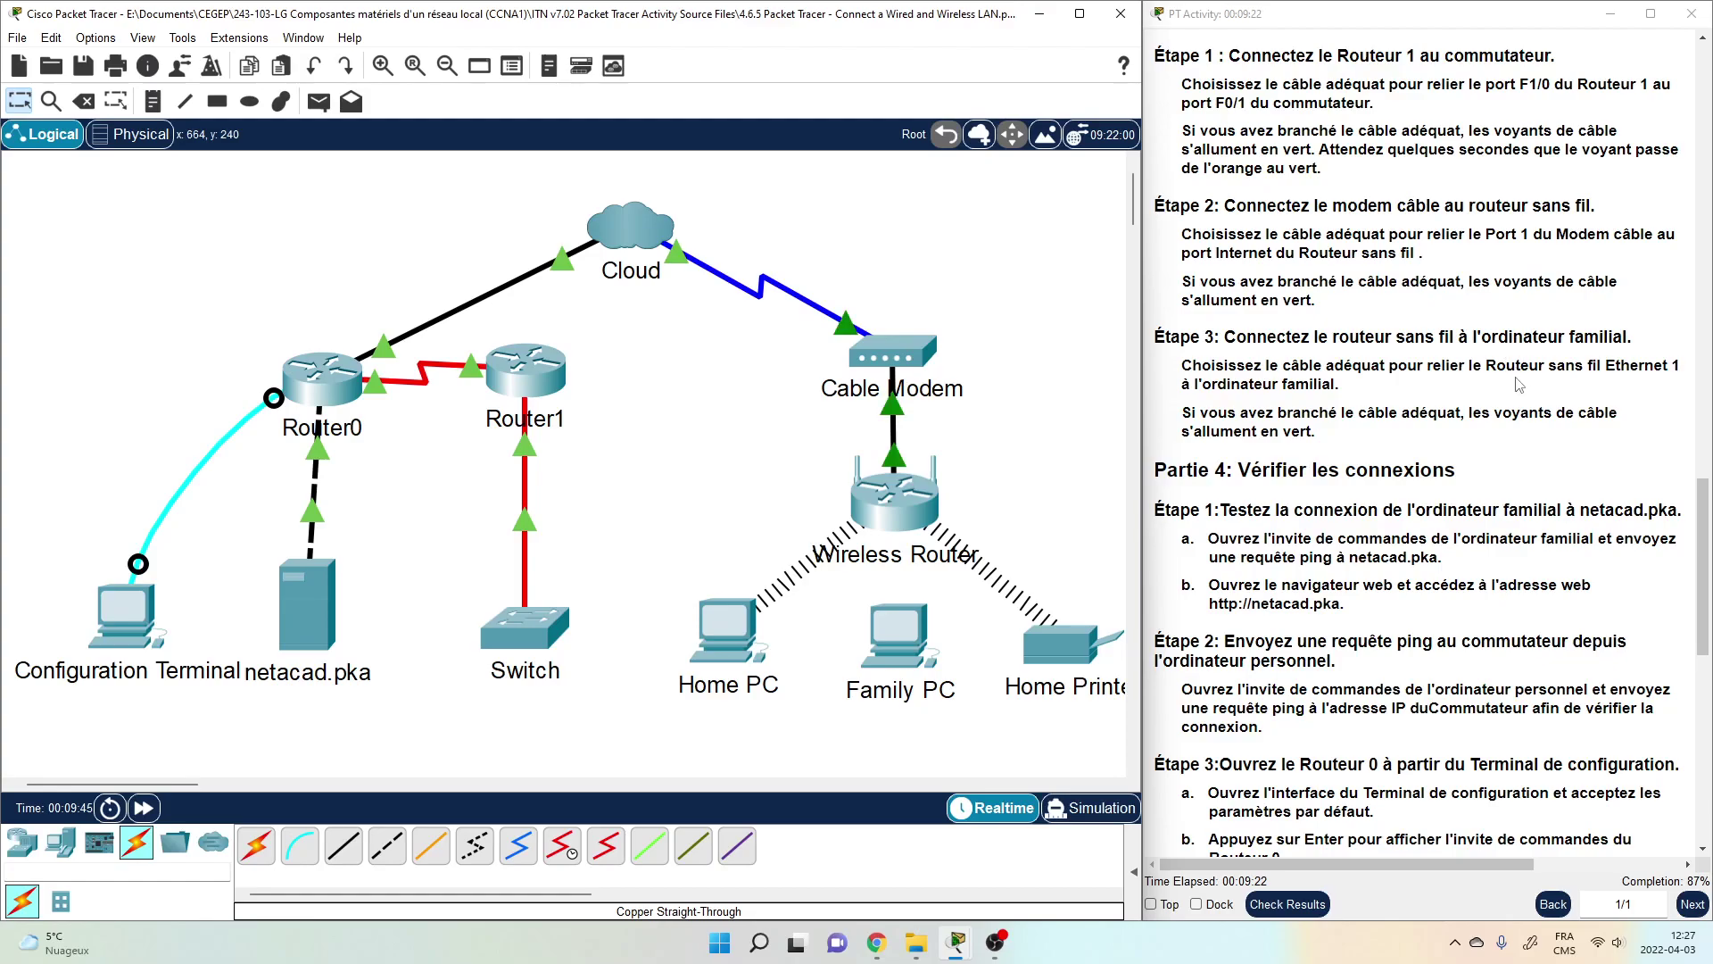
left_click(901, 506)
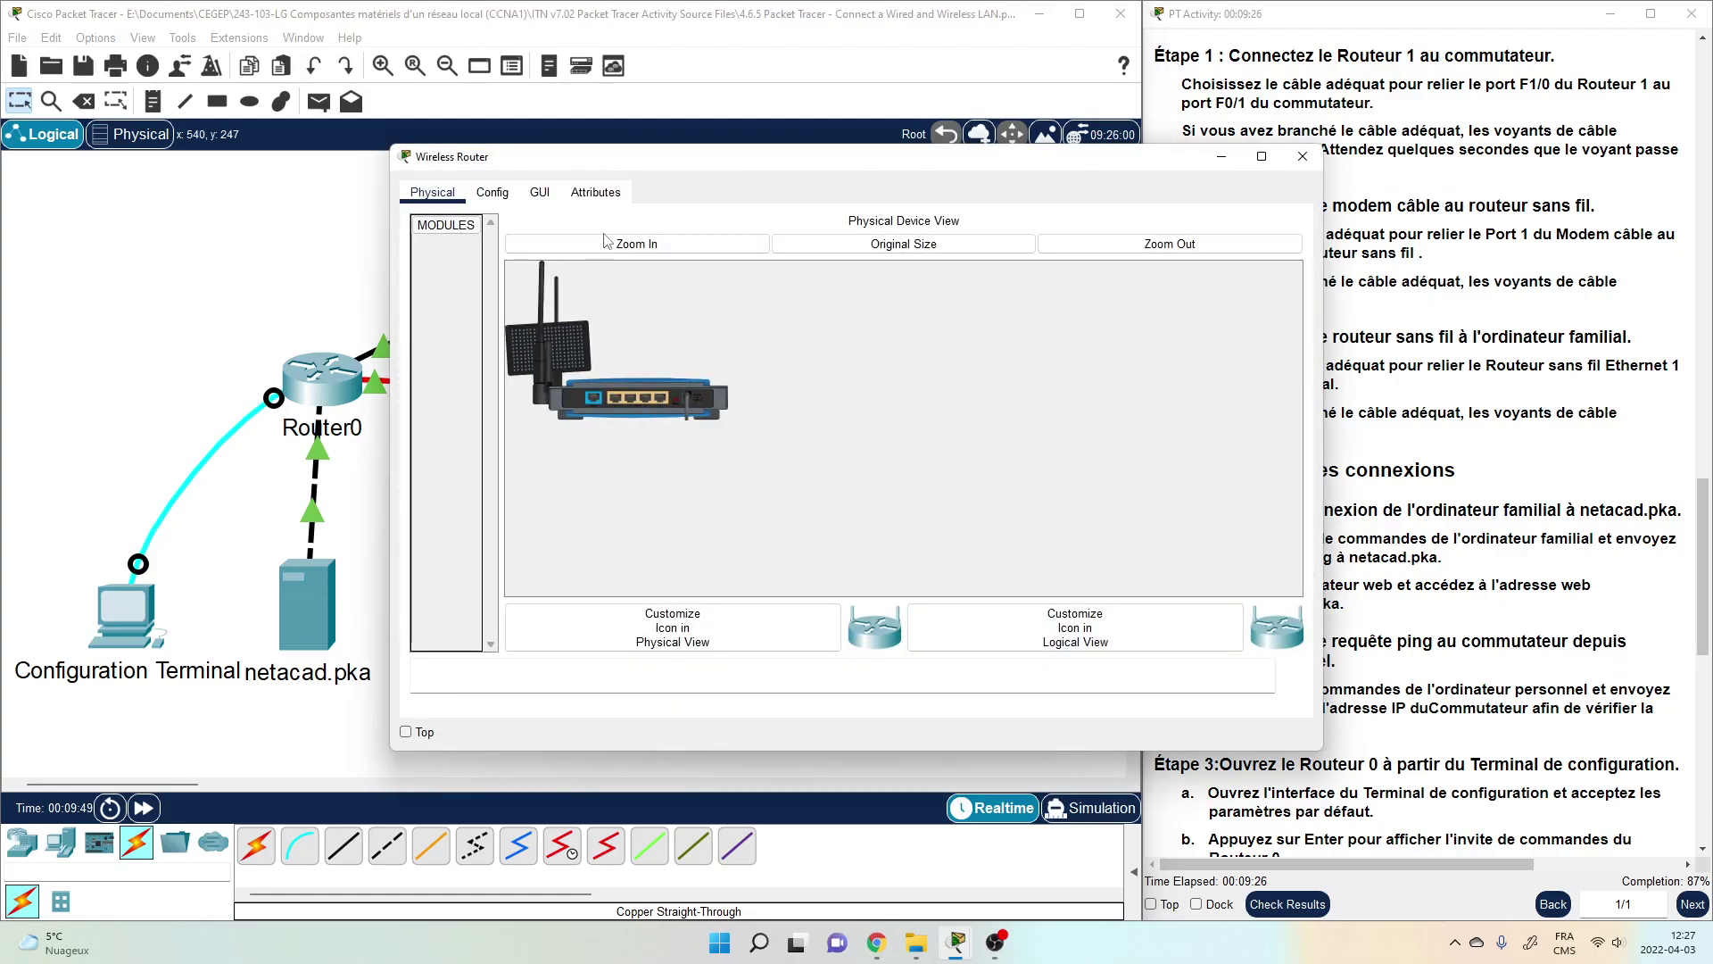
left_click(604, 239)
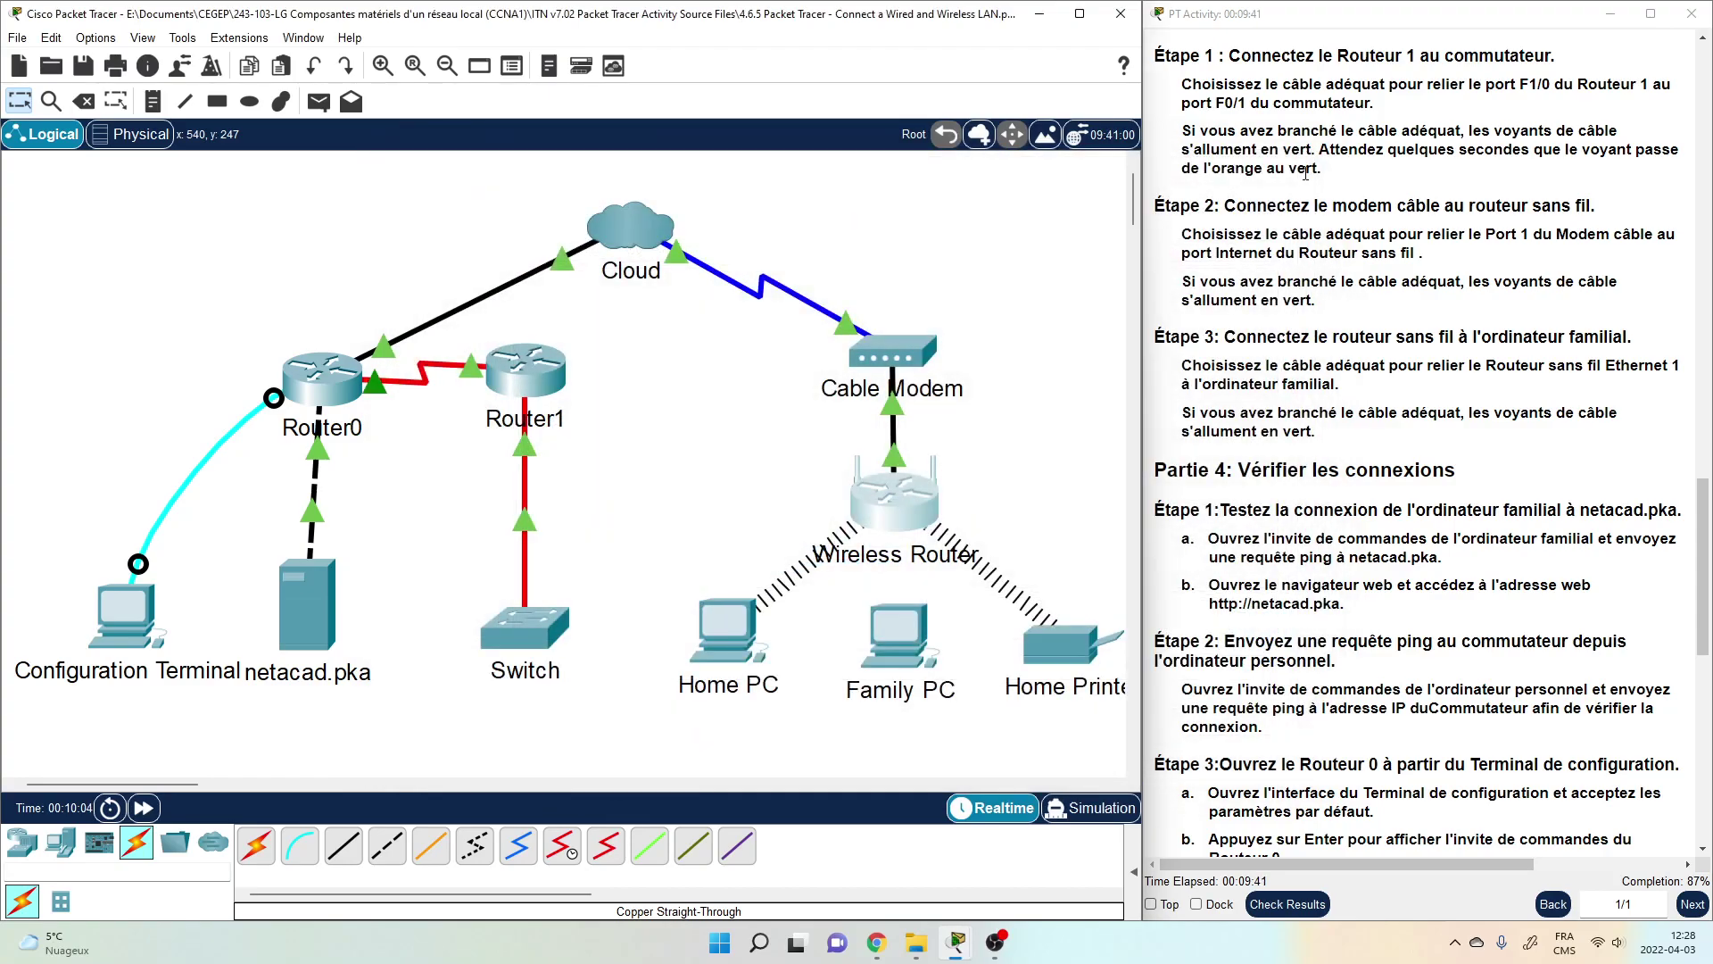
left_click(1303, 157)
- Connect the Family PC to the Wireless Router's Ethernet 1 port with a Copper Straight-Through cable and fast-forward the simulation time
left_click(337, 858)
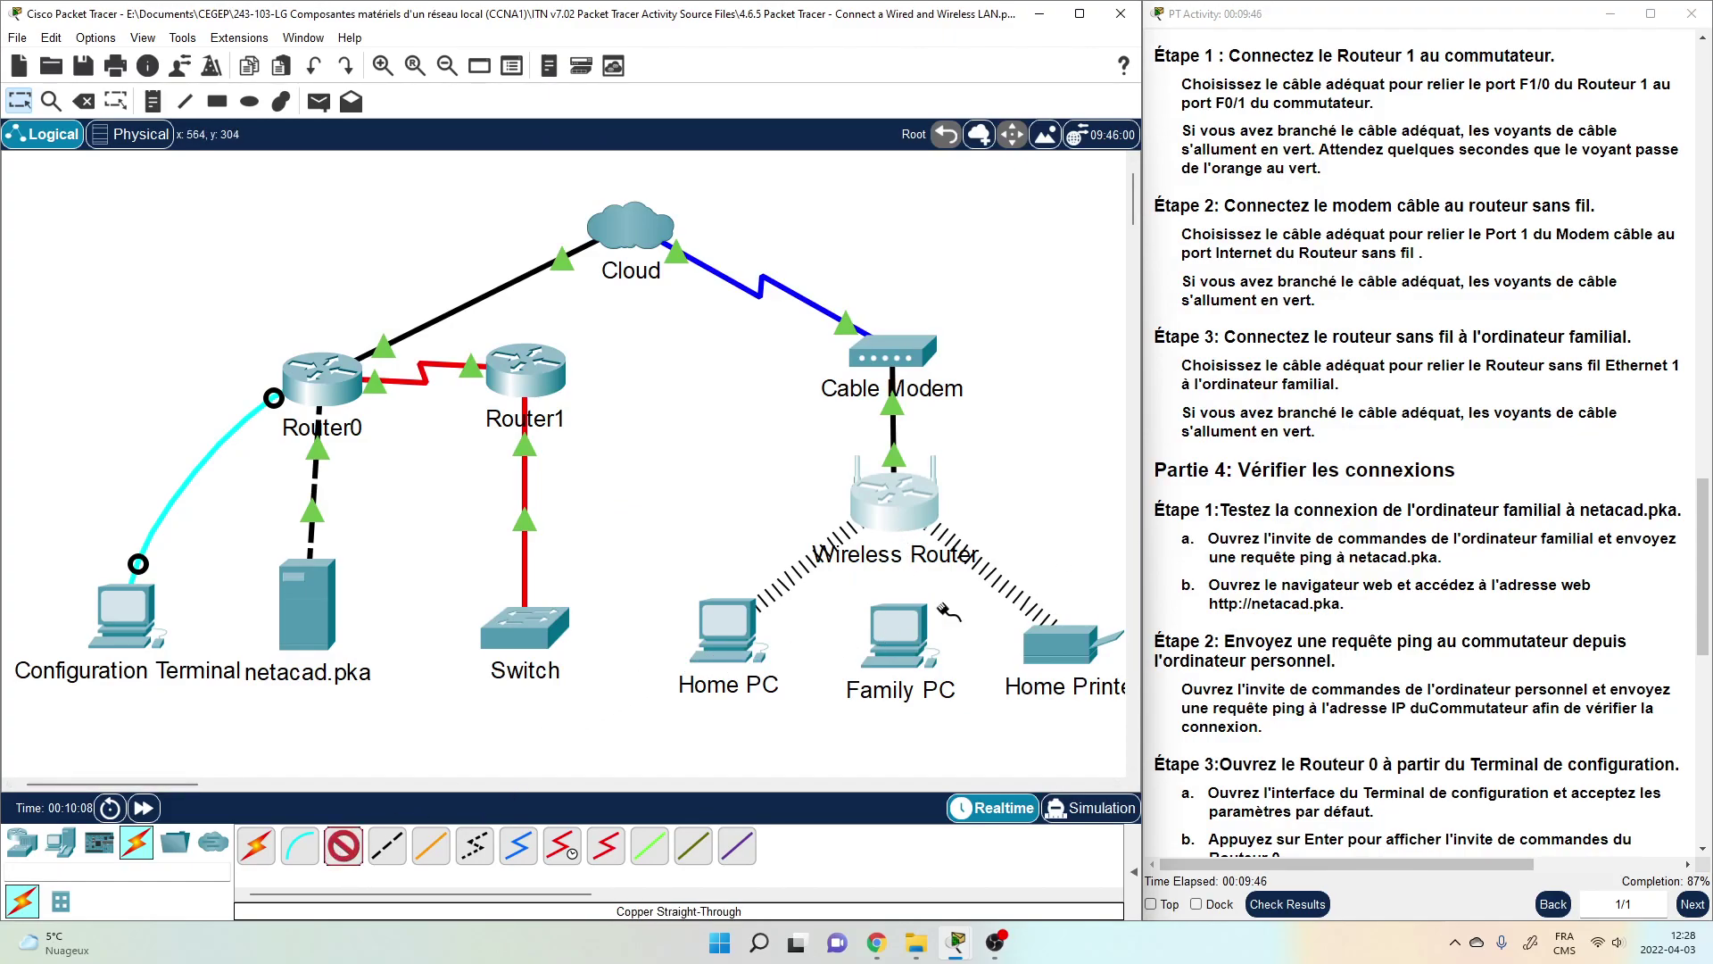
left_click(908, 632)
left_click(960, 699)
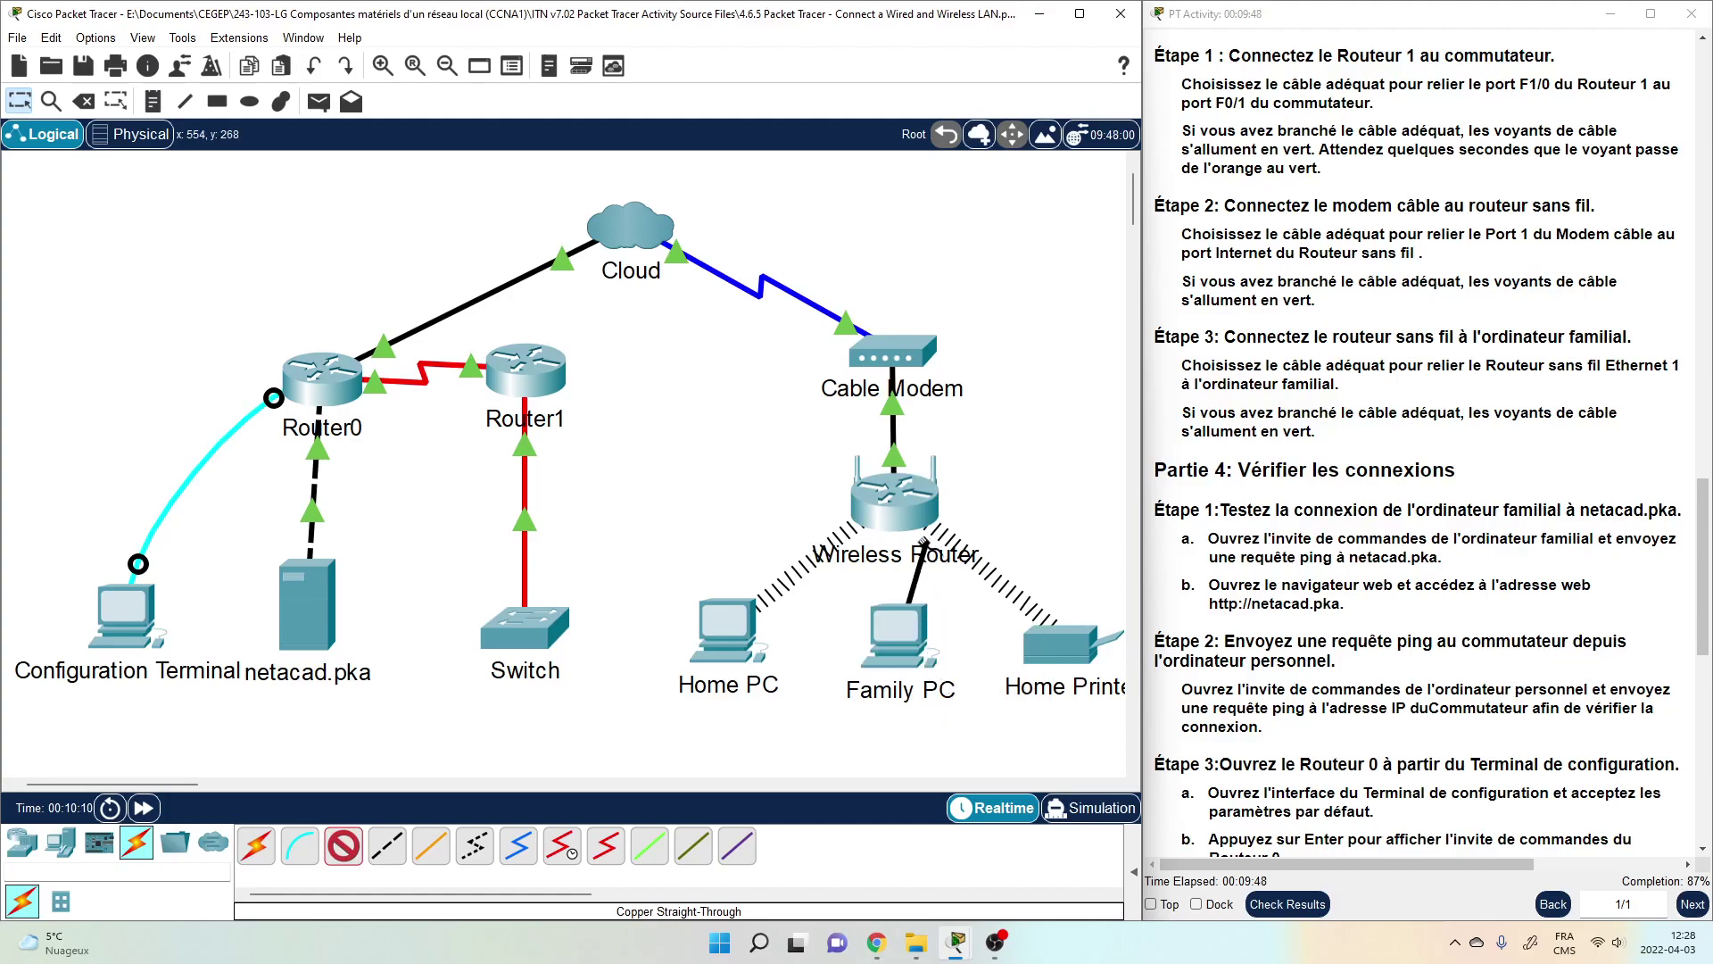
left_click(899, 516)
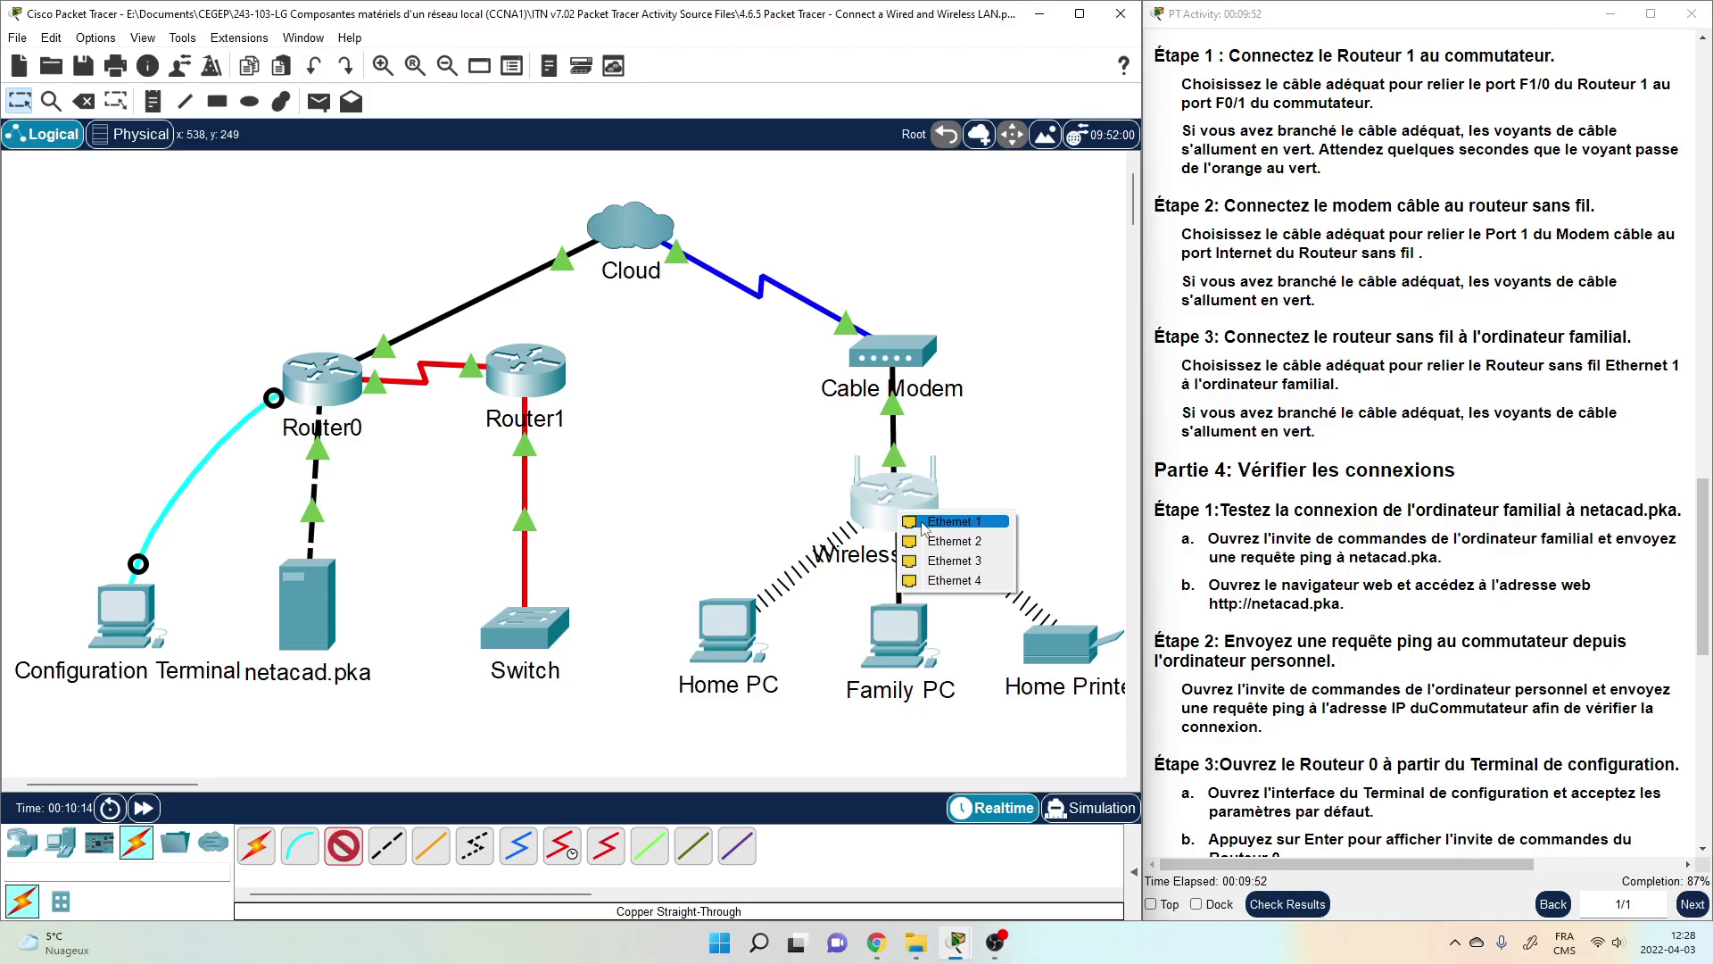
left_click(922, 524)
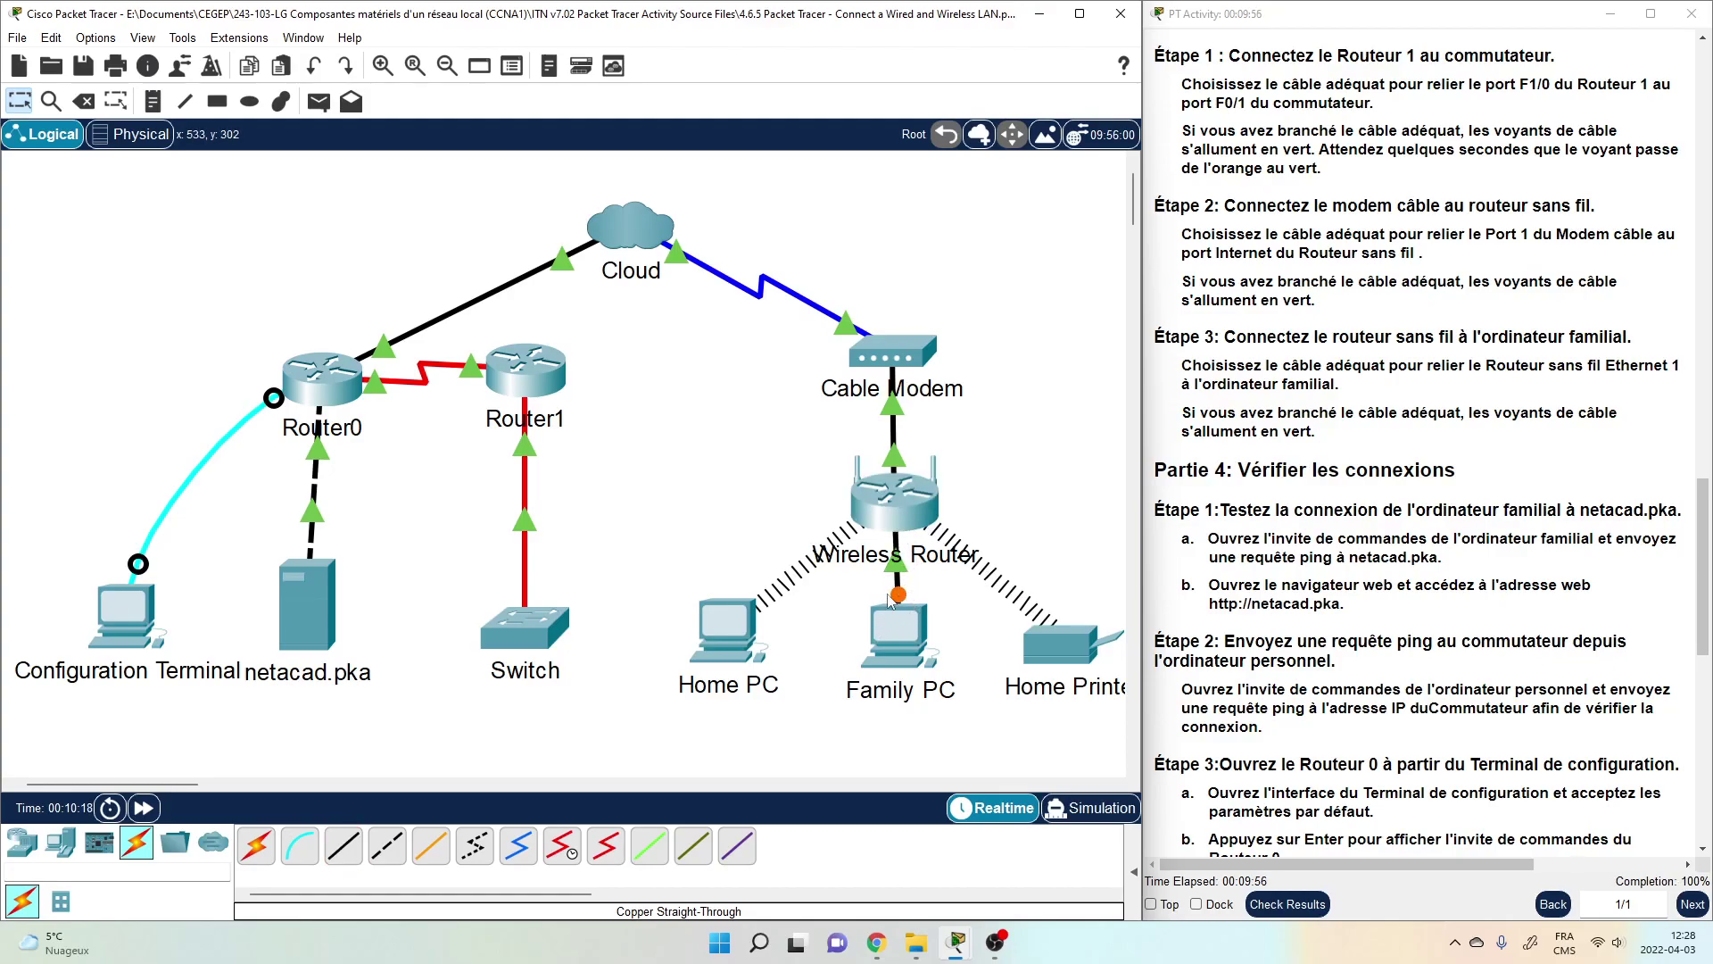
left_click(143, 807)
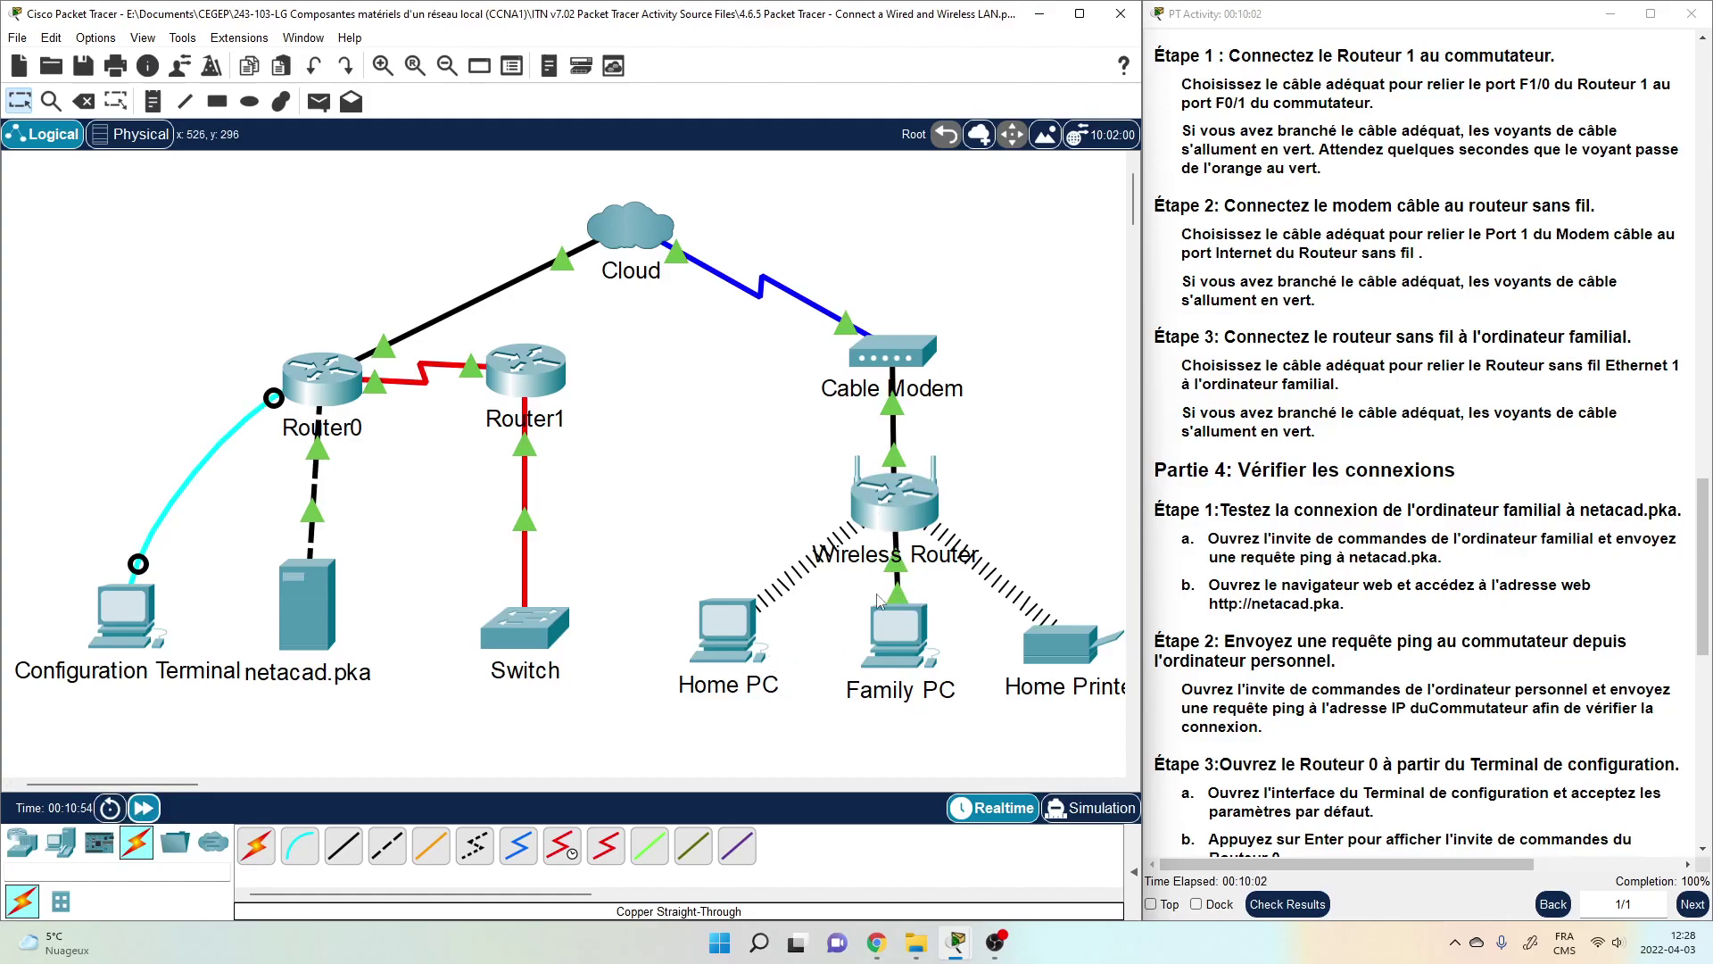
- Review the Part 4 verification steps in the activity instructions and open the Command Prompt on the Family PC
scroll(1308, 451, "down", 3)
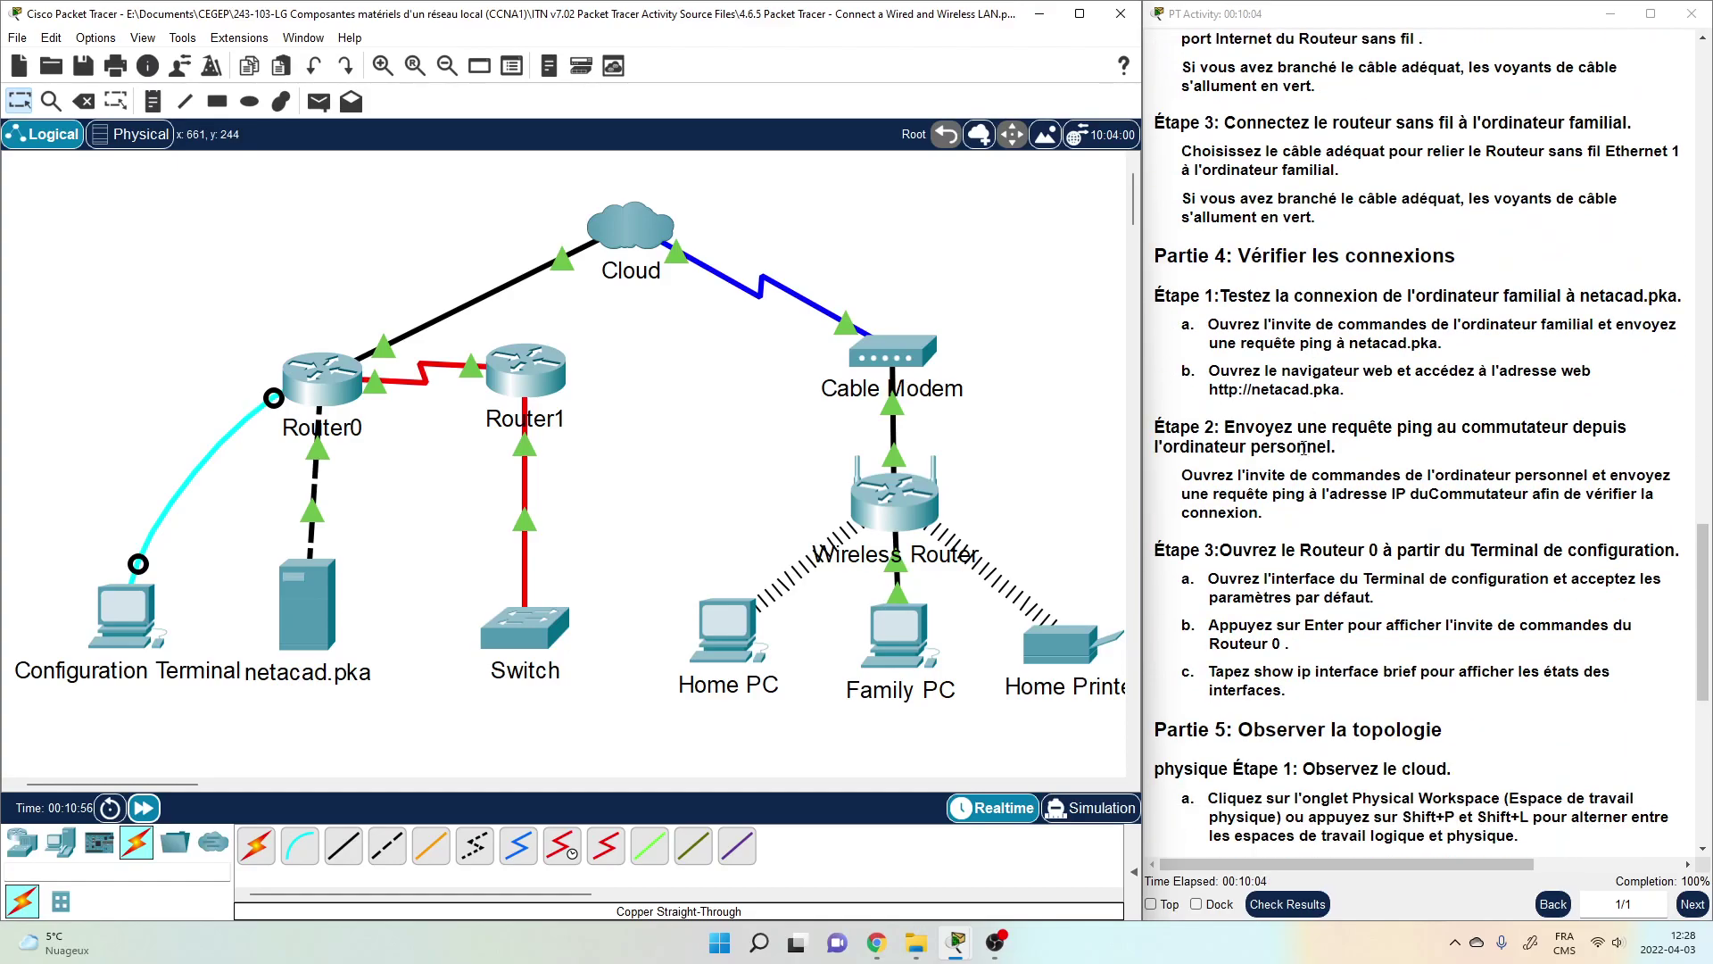
scroll(1299, 420, "down", 3)
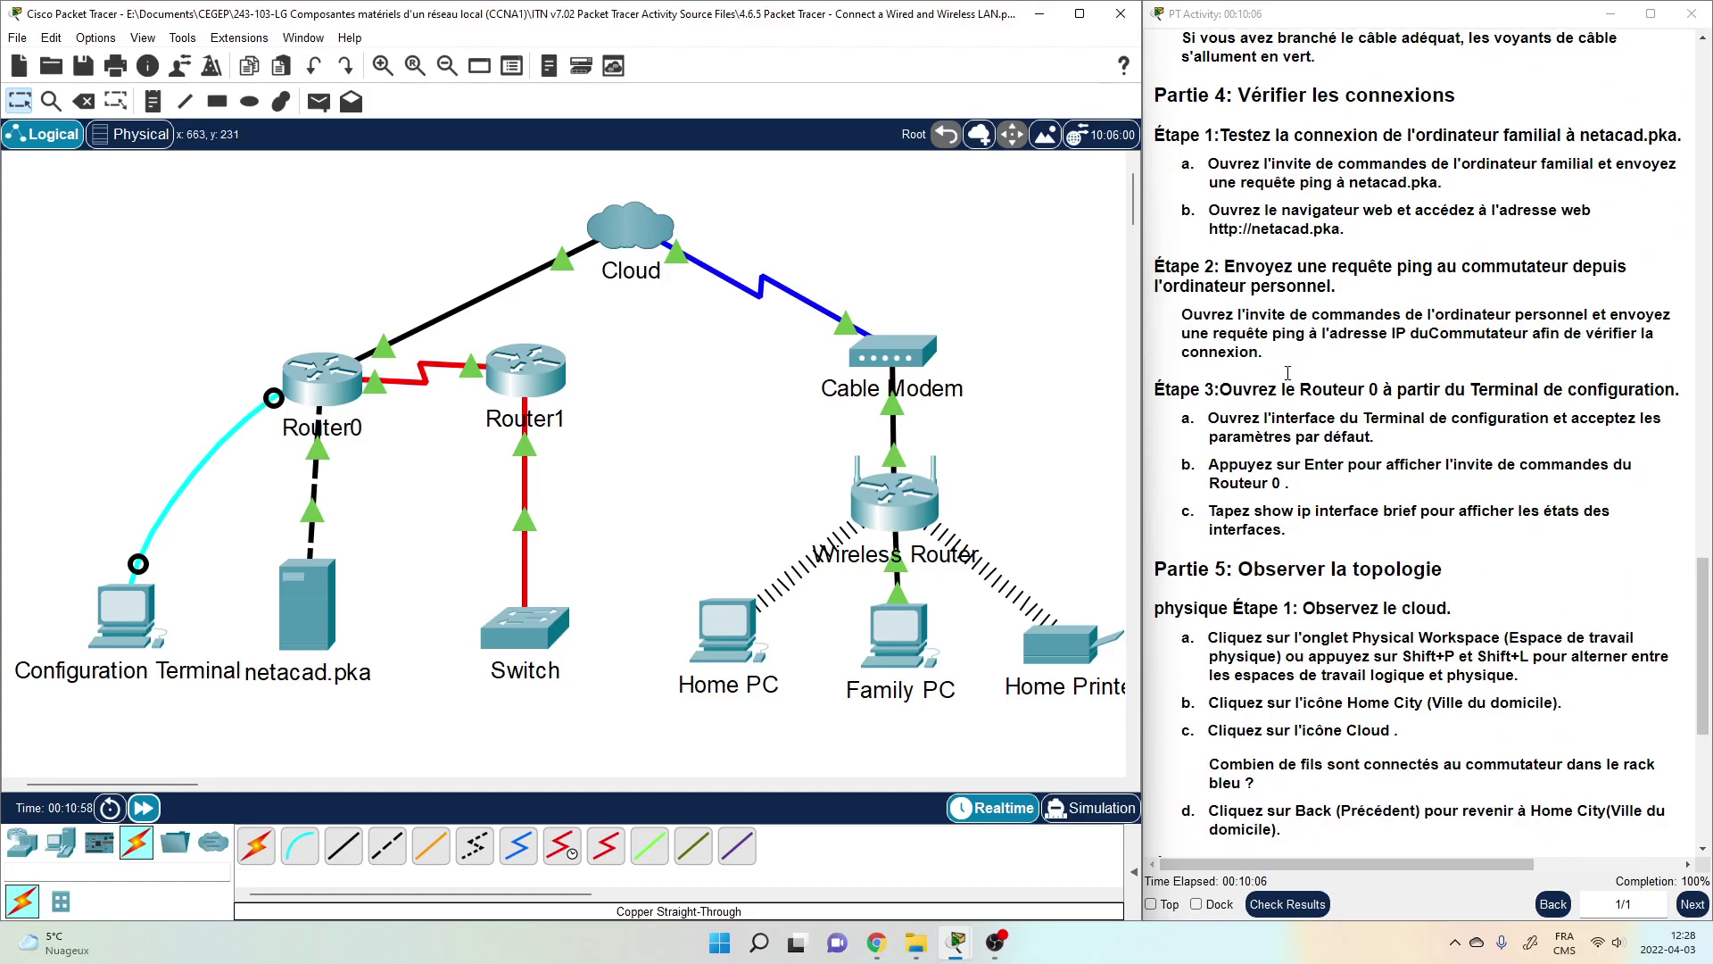
scroll(1288, 373, "down", 1)
scroll(1287, 373, "up", 3)
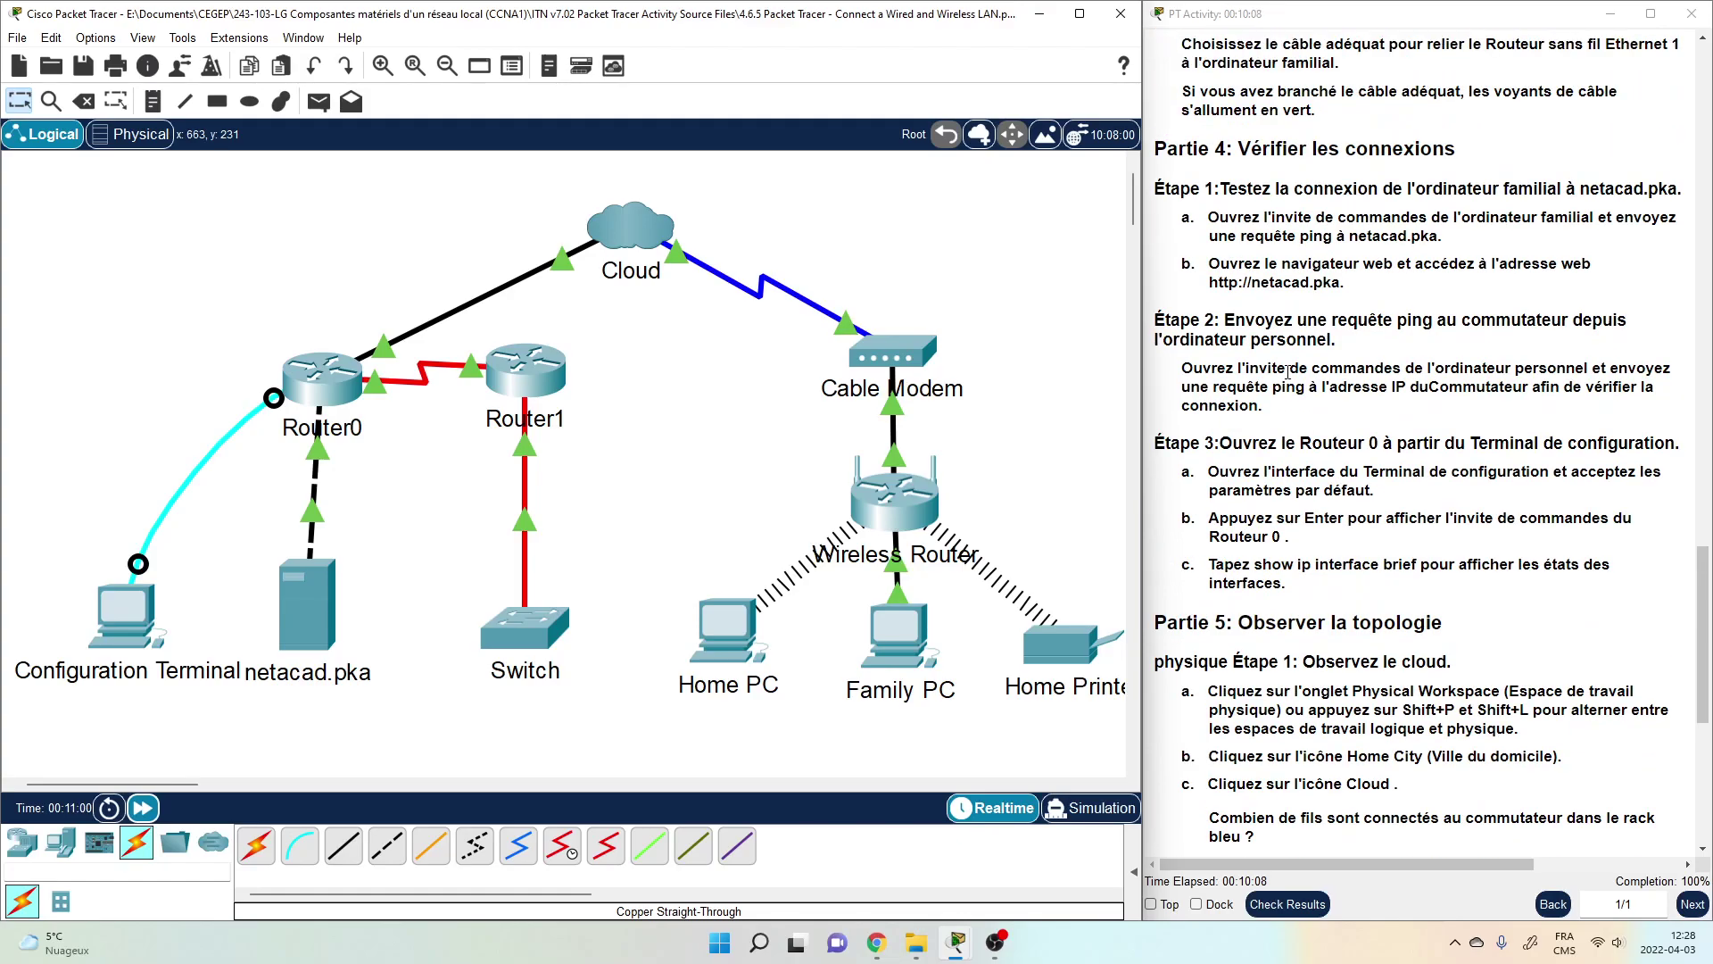
scroll(1287, 373, "up", 1)
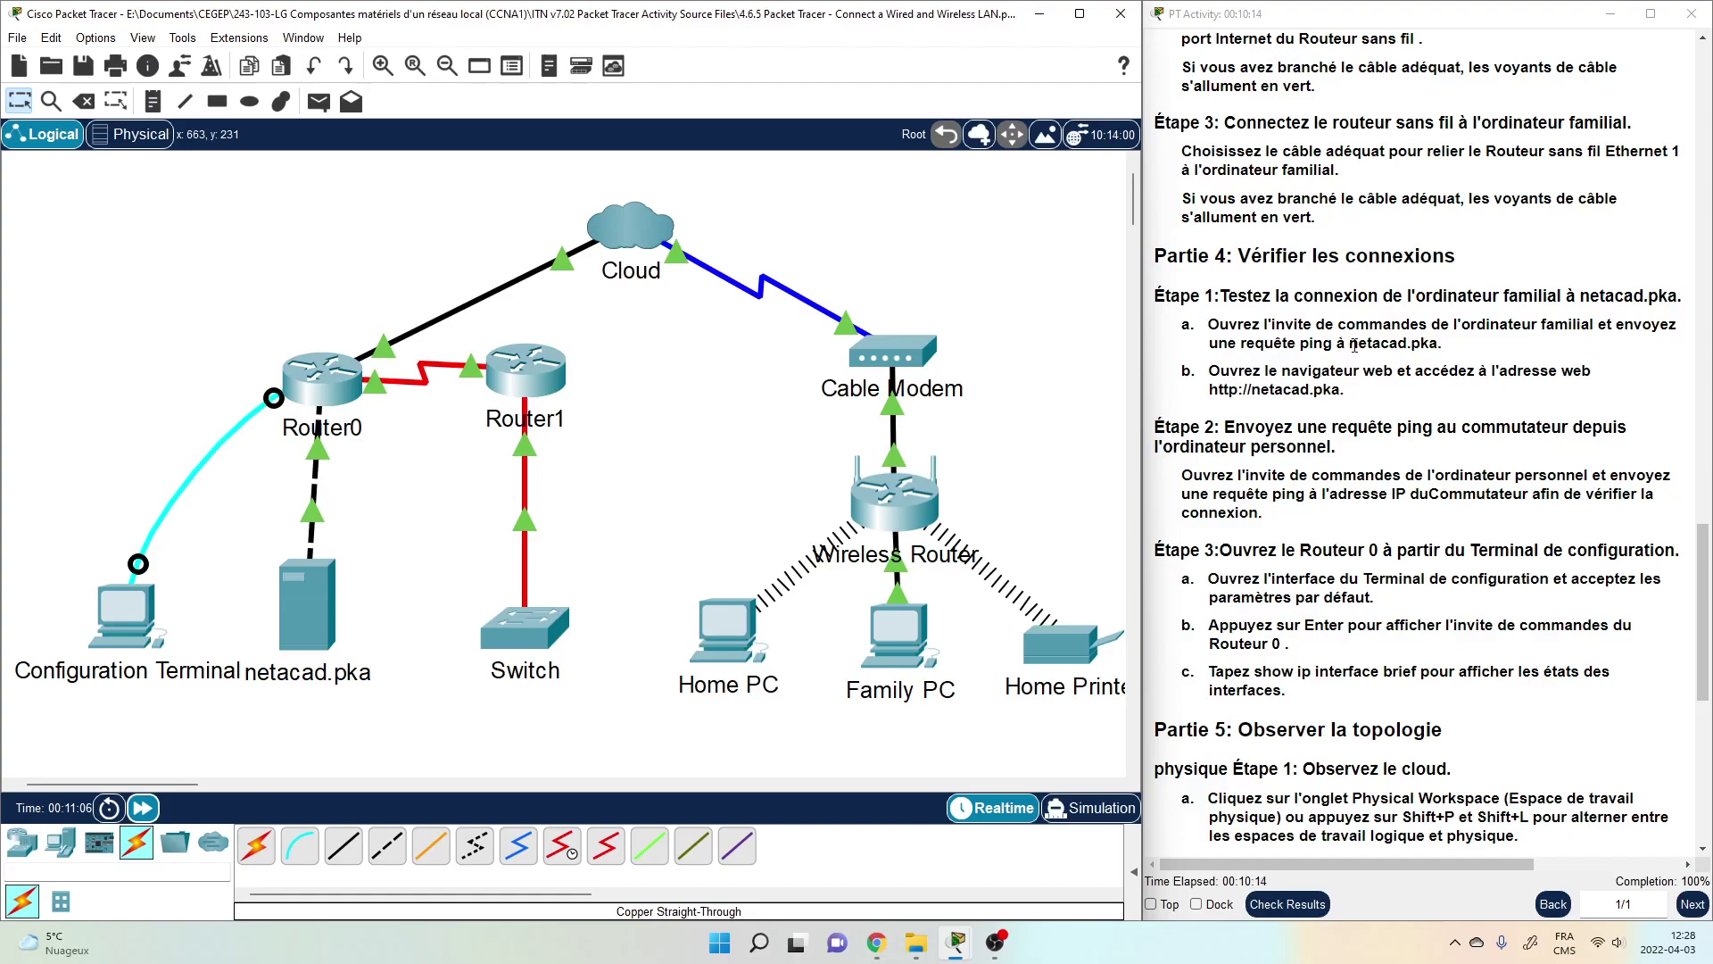
left_click_drag(1350, 345, 1439, 347)
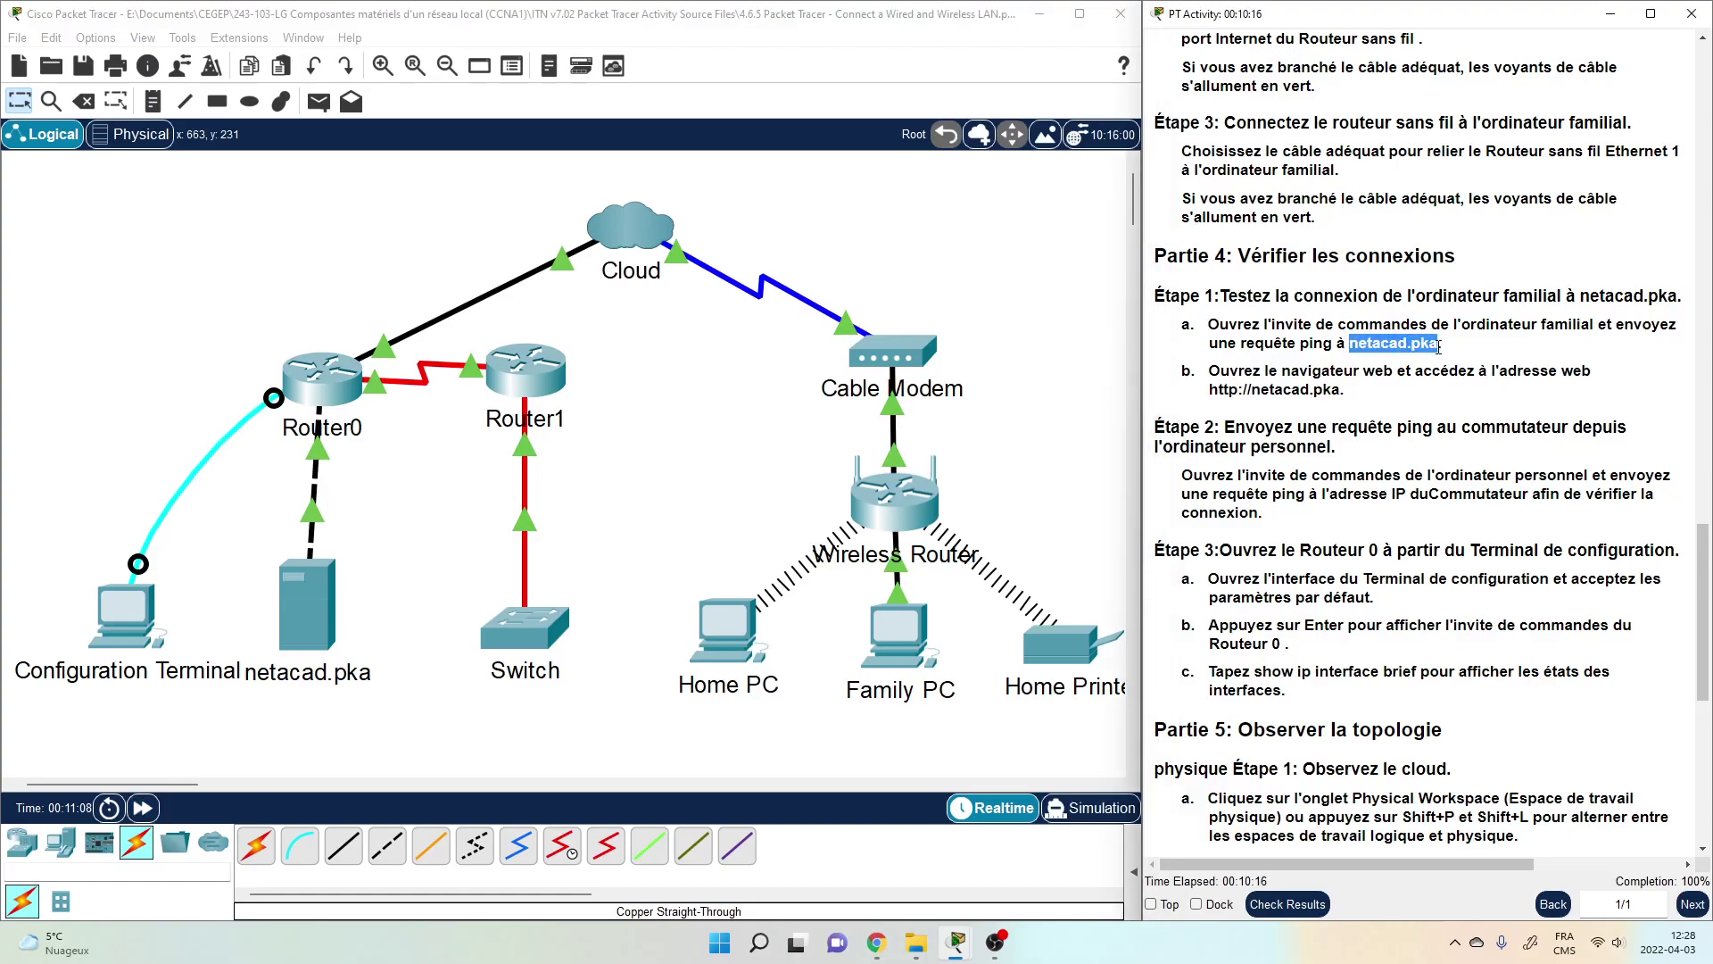
left_click(895, 636)
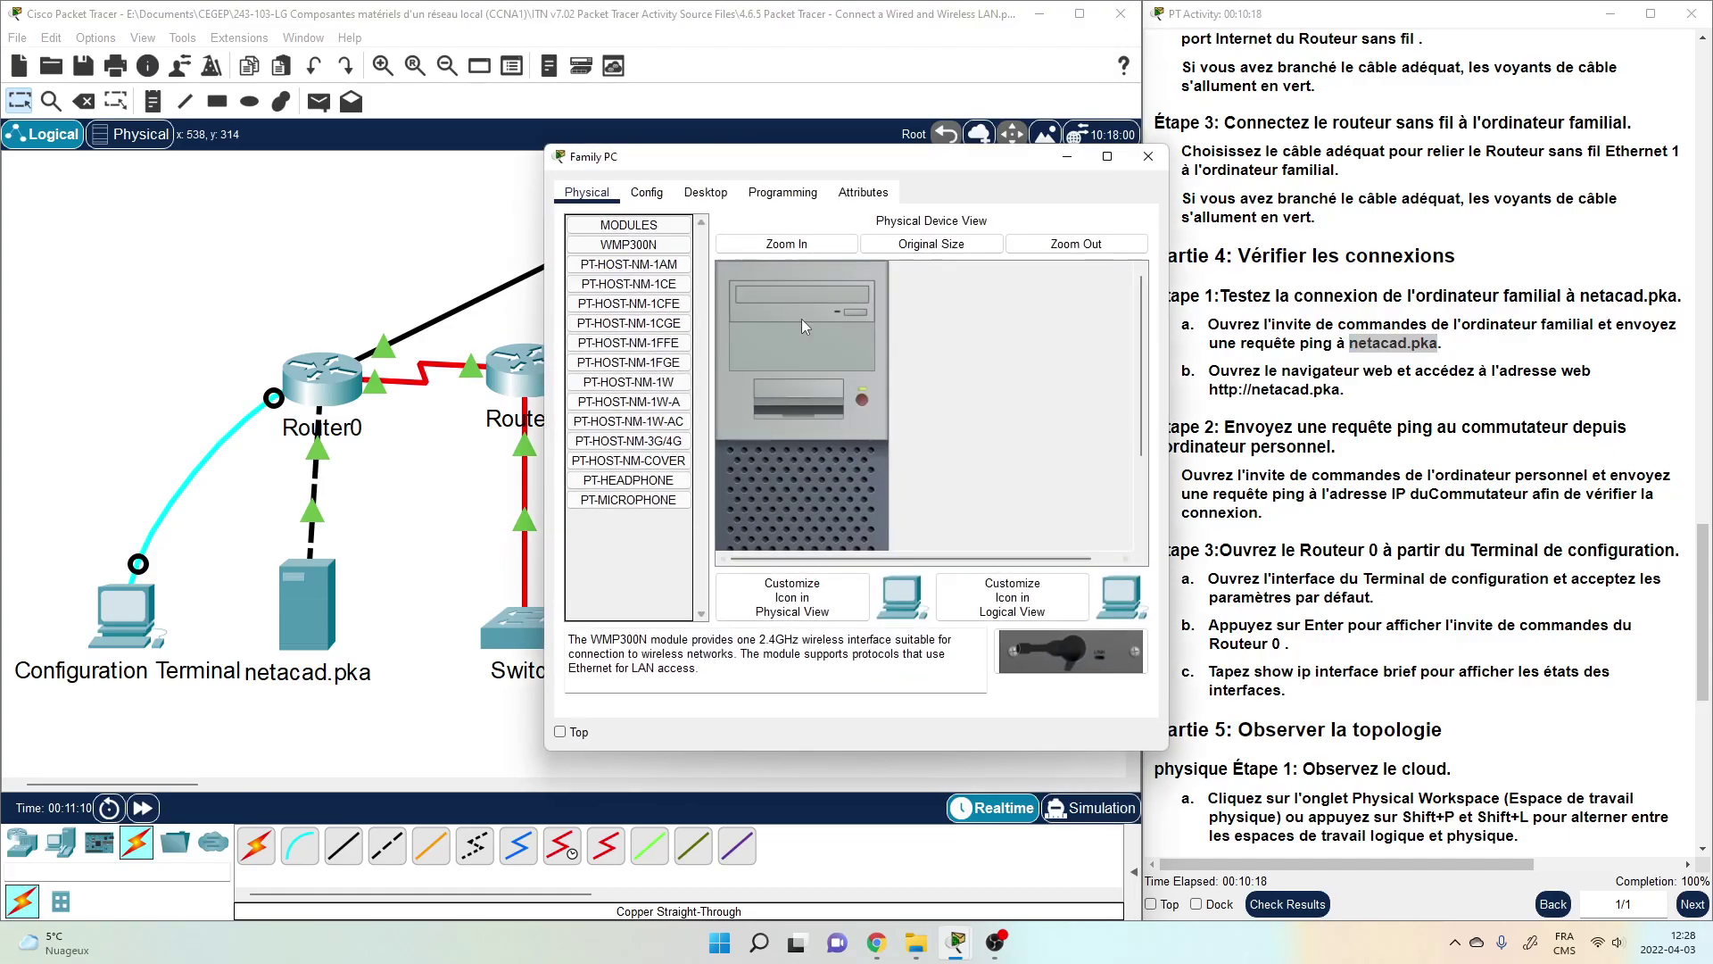
left_click(705, 192)
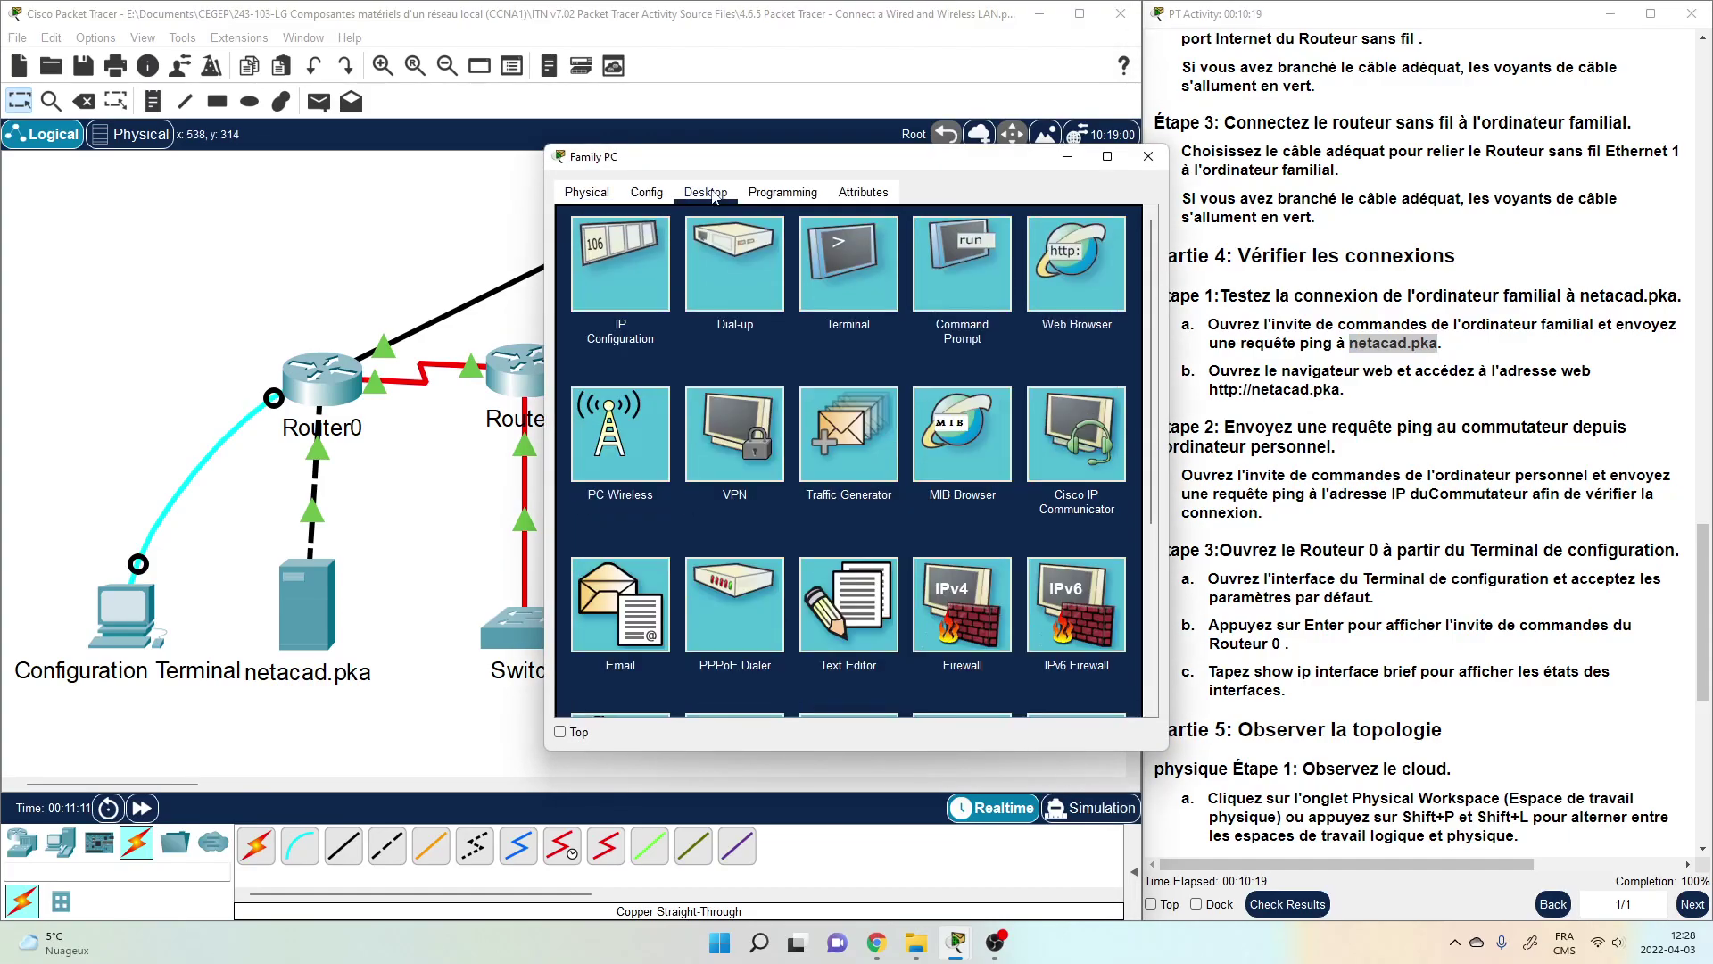
left_click(940, 276)
left_click_drag(879, 160, 823, 114)
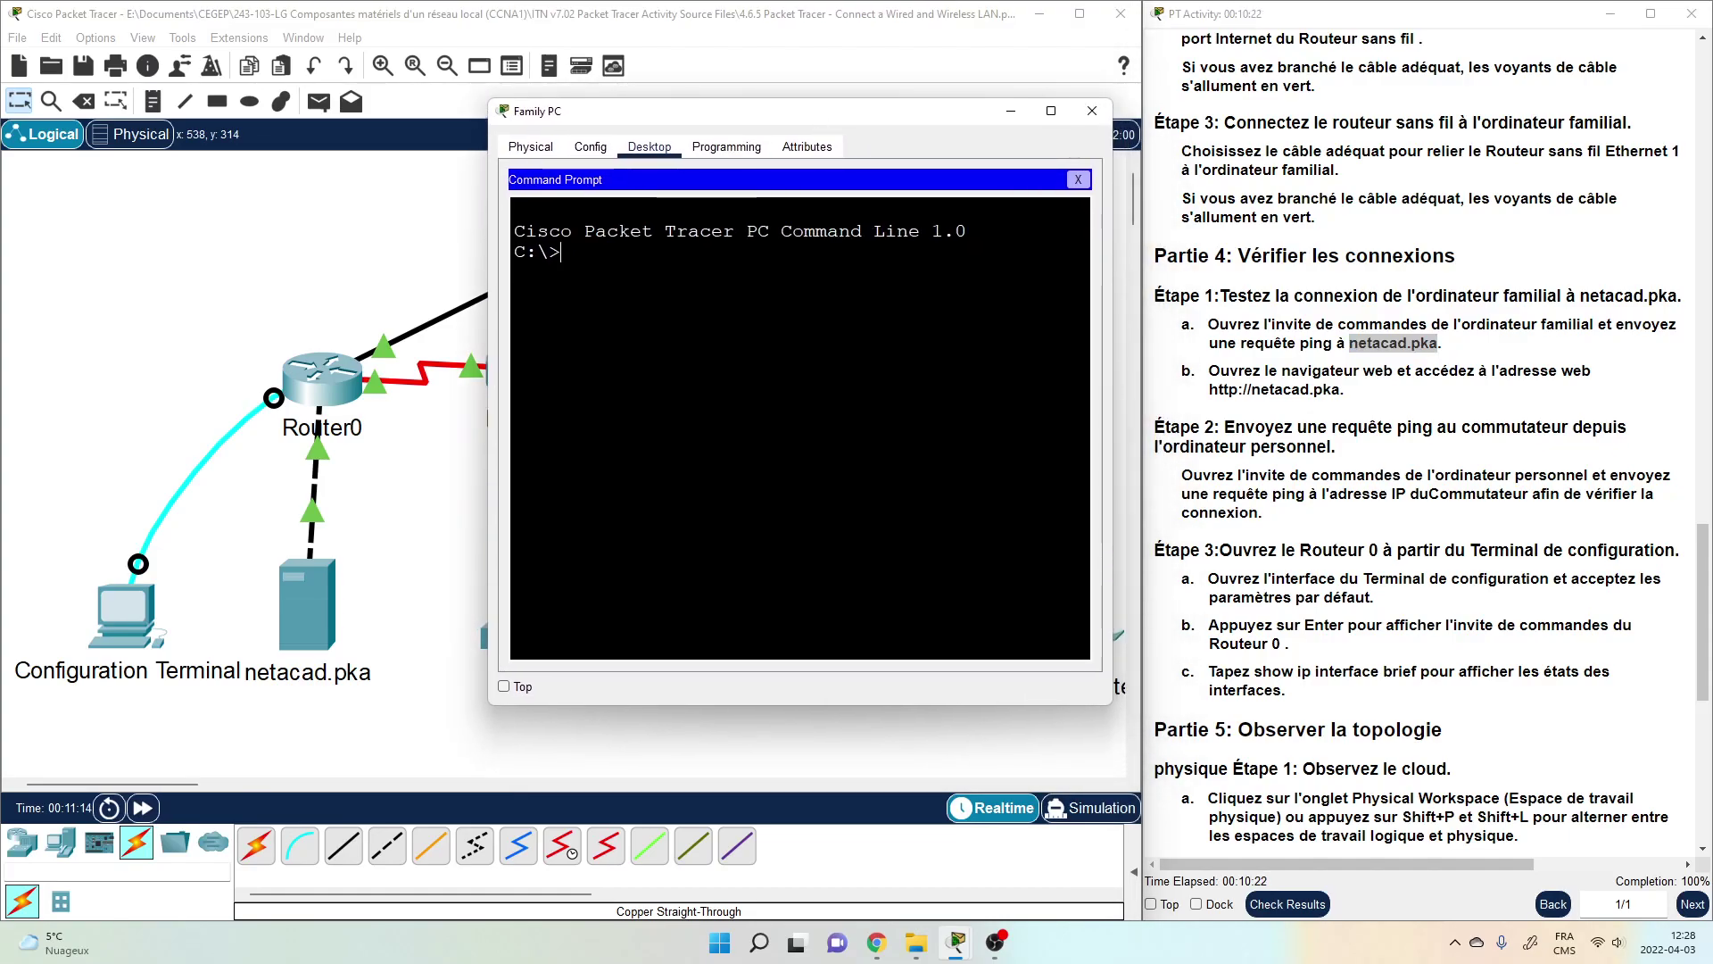
- Display the Family PC's ARP table with arp -a
type("p")
key("BackSpace")
type("arp -a")
key("Return")
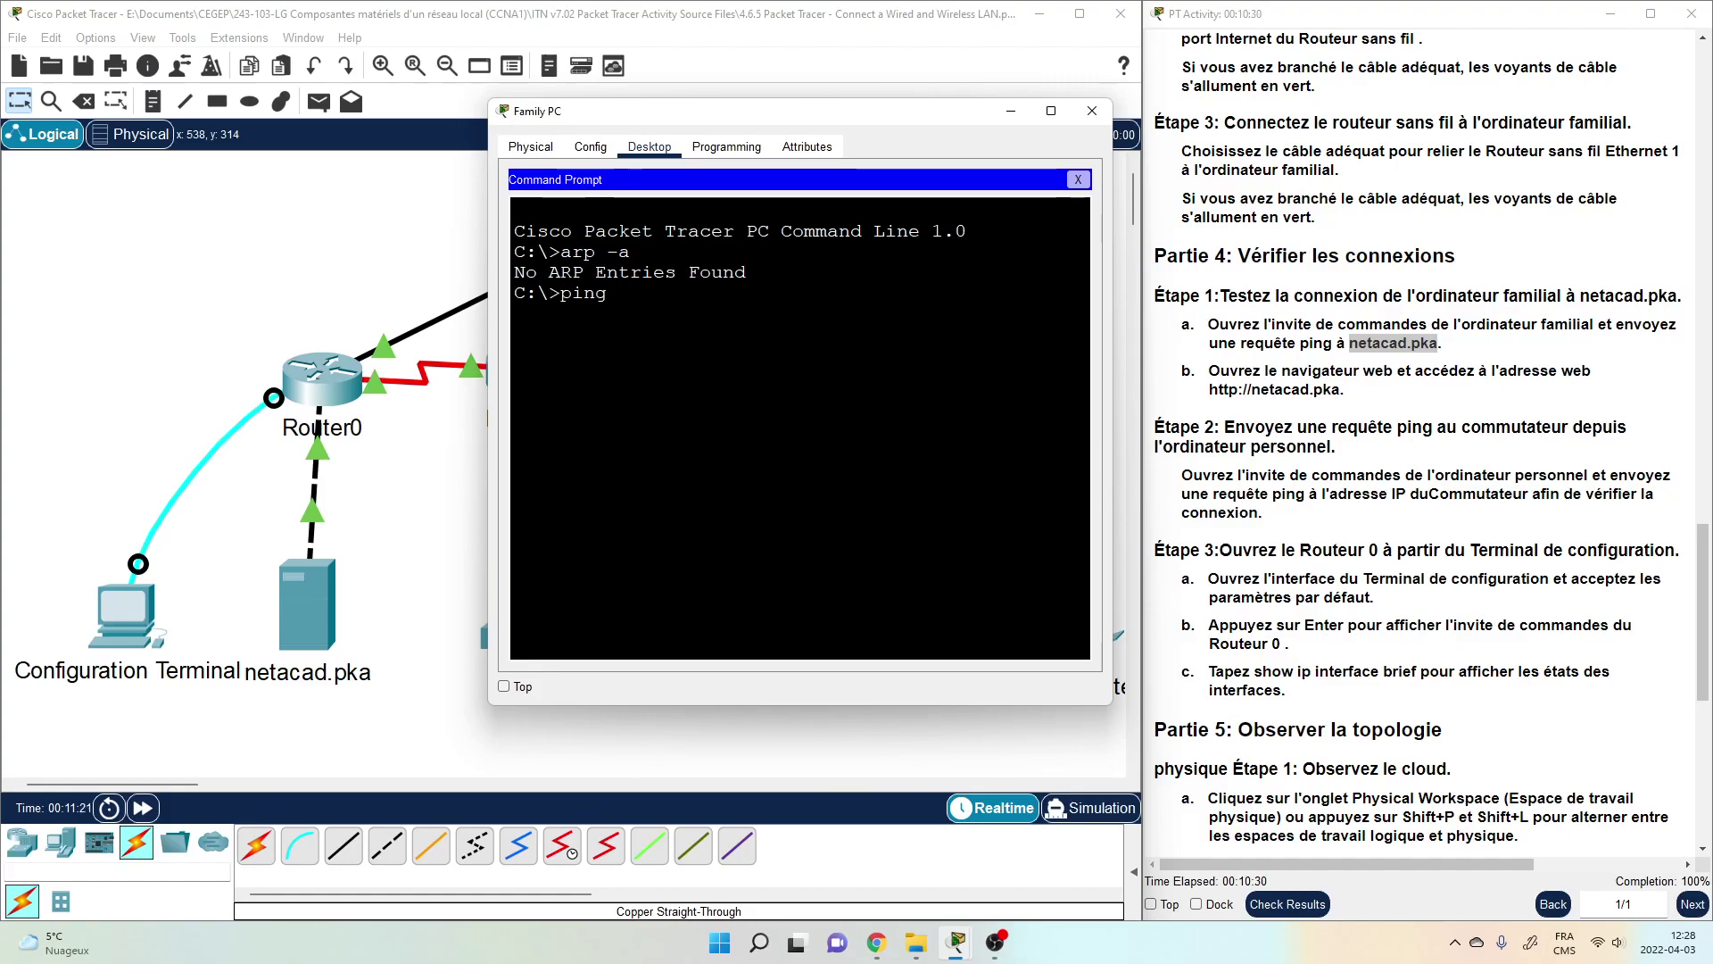
- Ping netacad.pka from the Family PC's Command Prompt
type("etacad.pka")
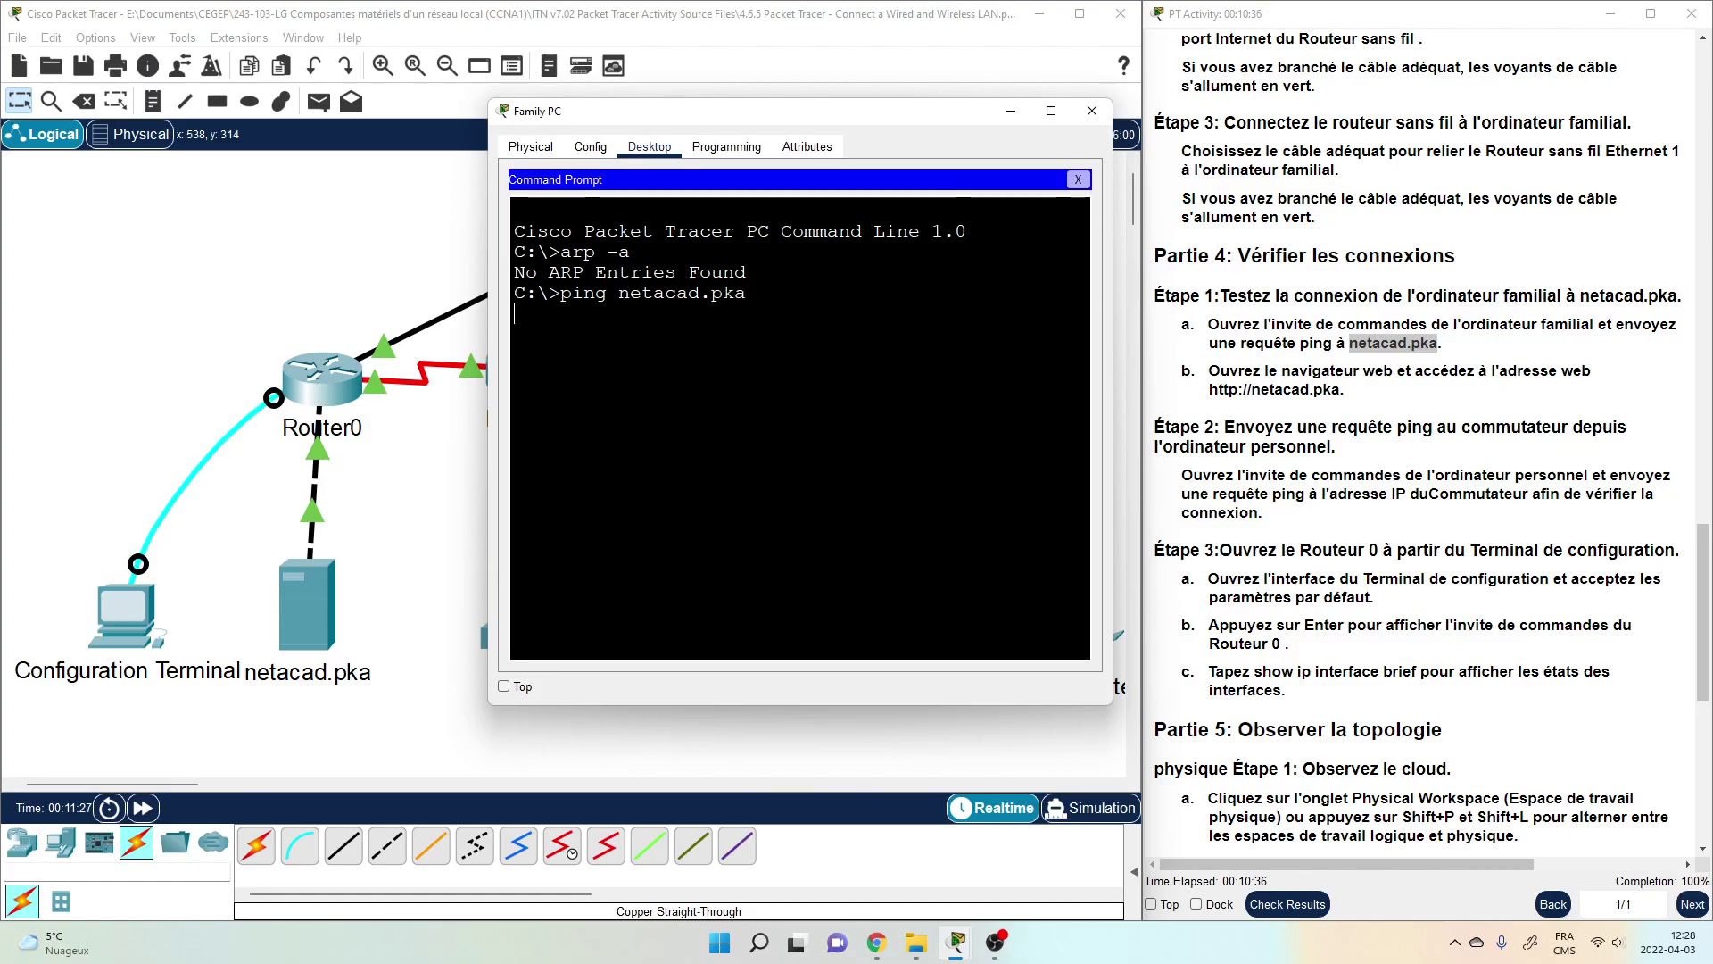
left_click_drag(490, 268, 284, 277)
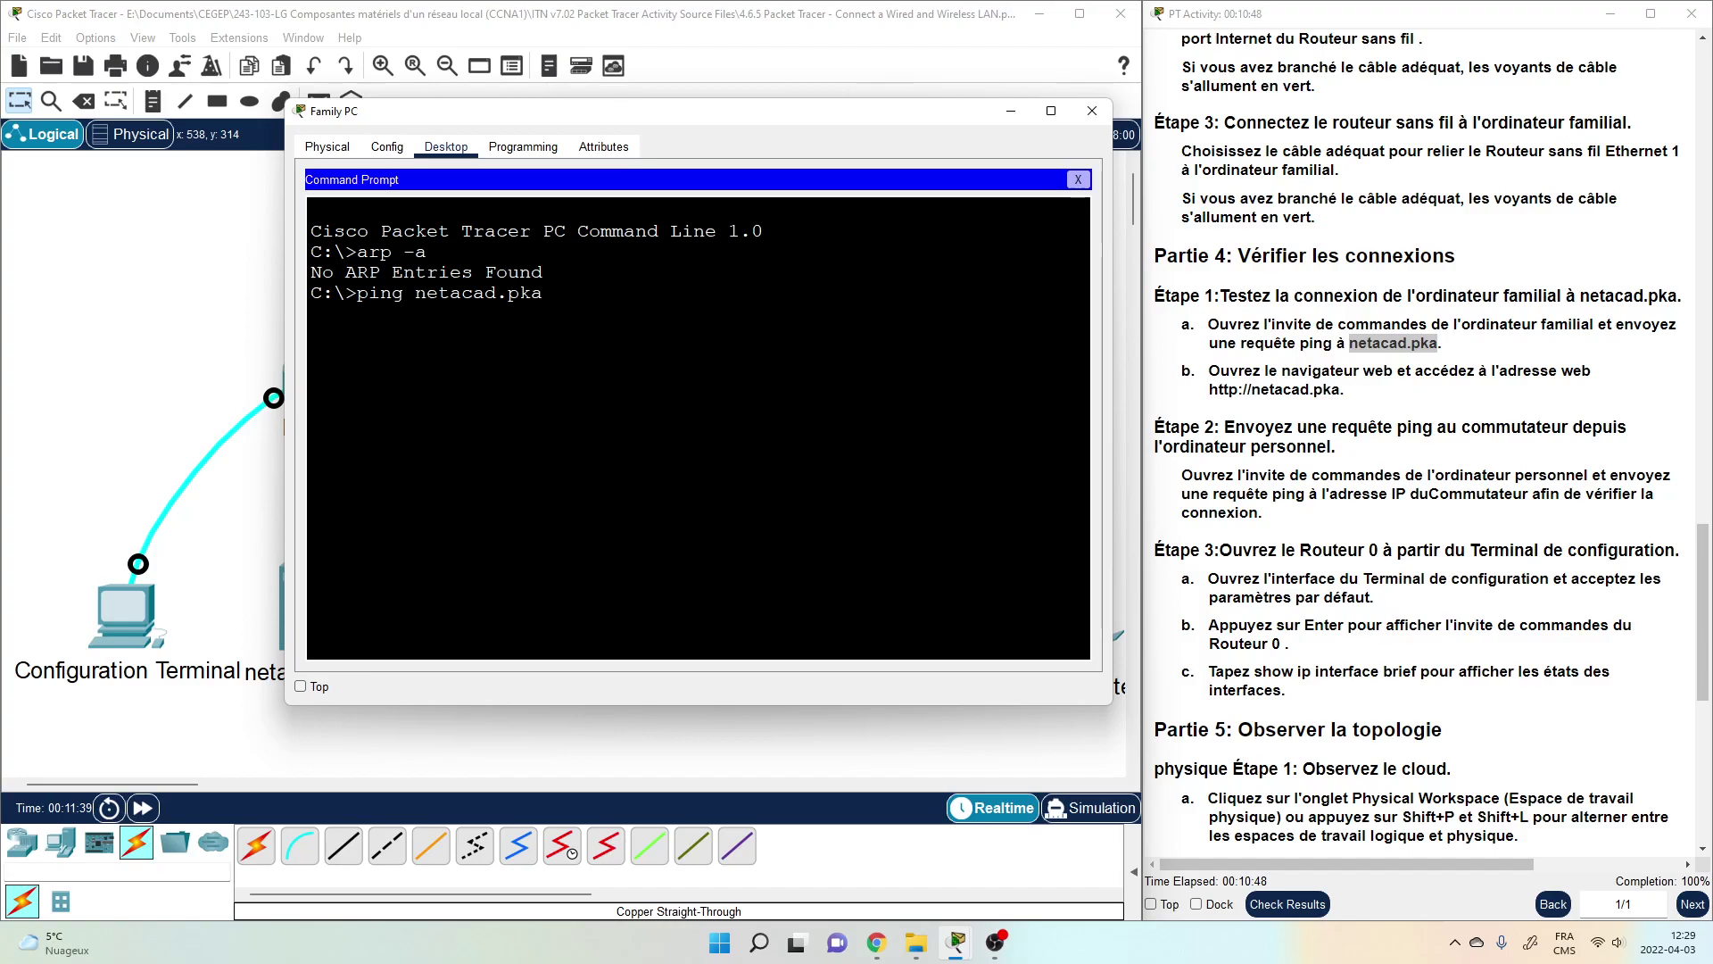
key("Return")
left_click_drag(704, 124, 460, 73)
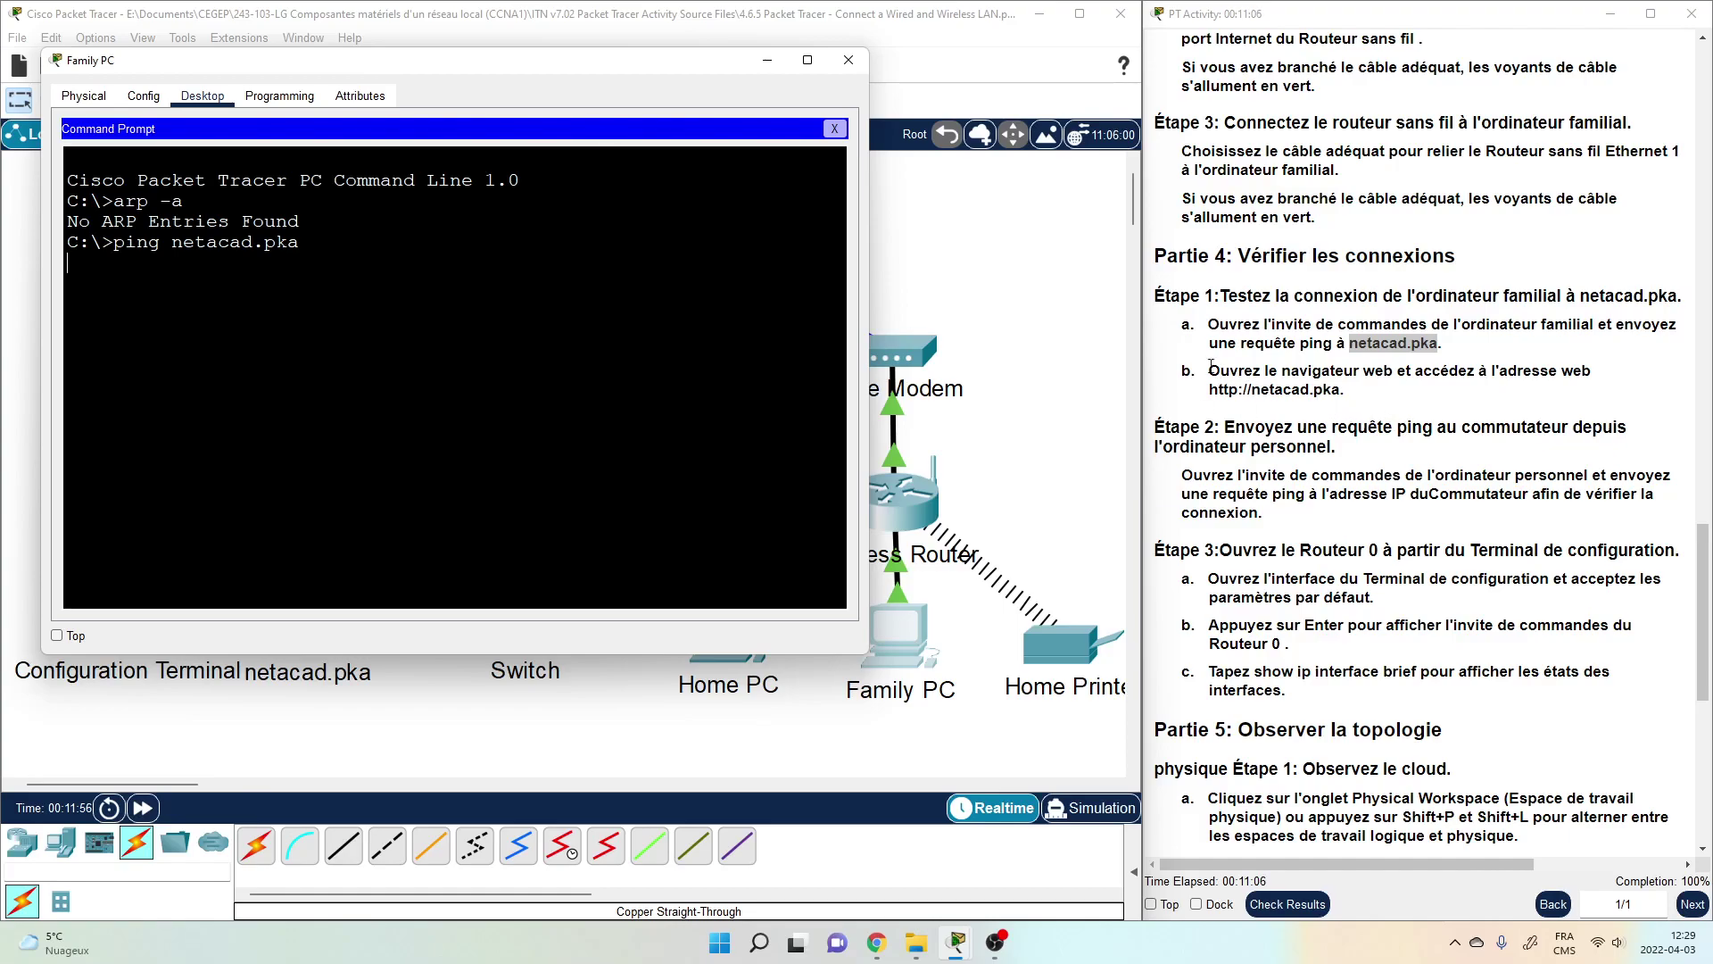
scroll(1321, 389, "down", 1)
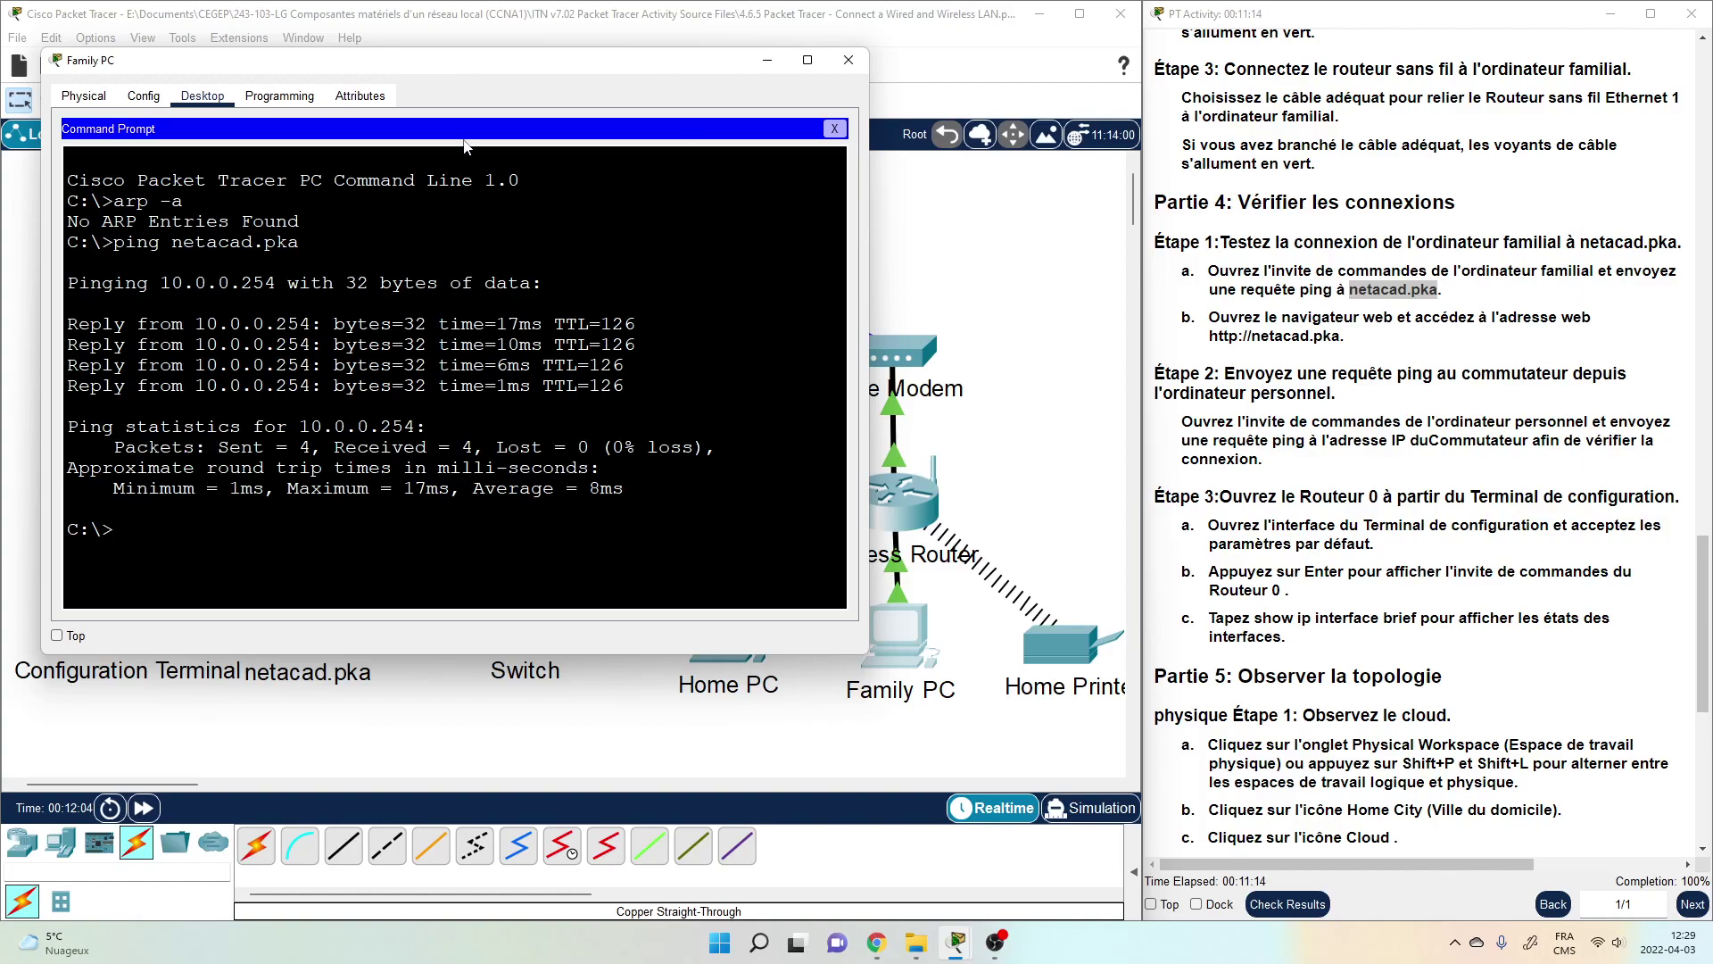
- Display the Family PC's ARP table again with arp -a and examine the Internet address listed in it
left_click_drag(482, 75, 862, 79)
key("Up")
key("Up")
key("Return")
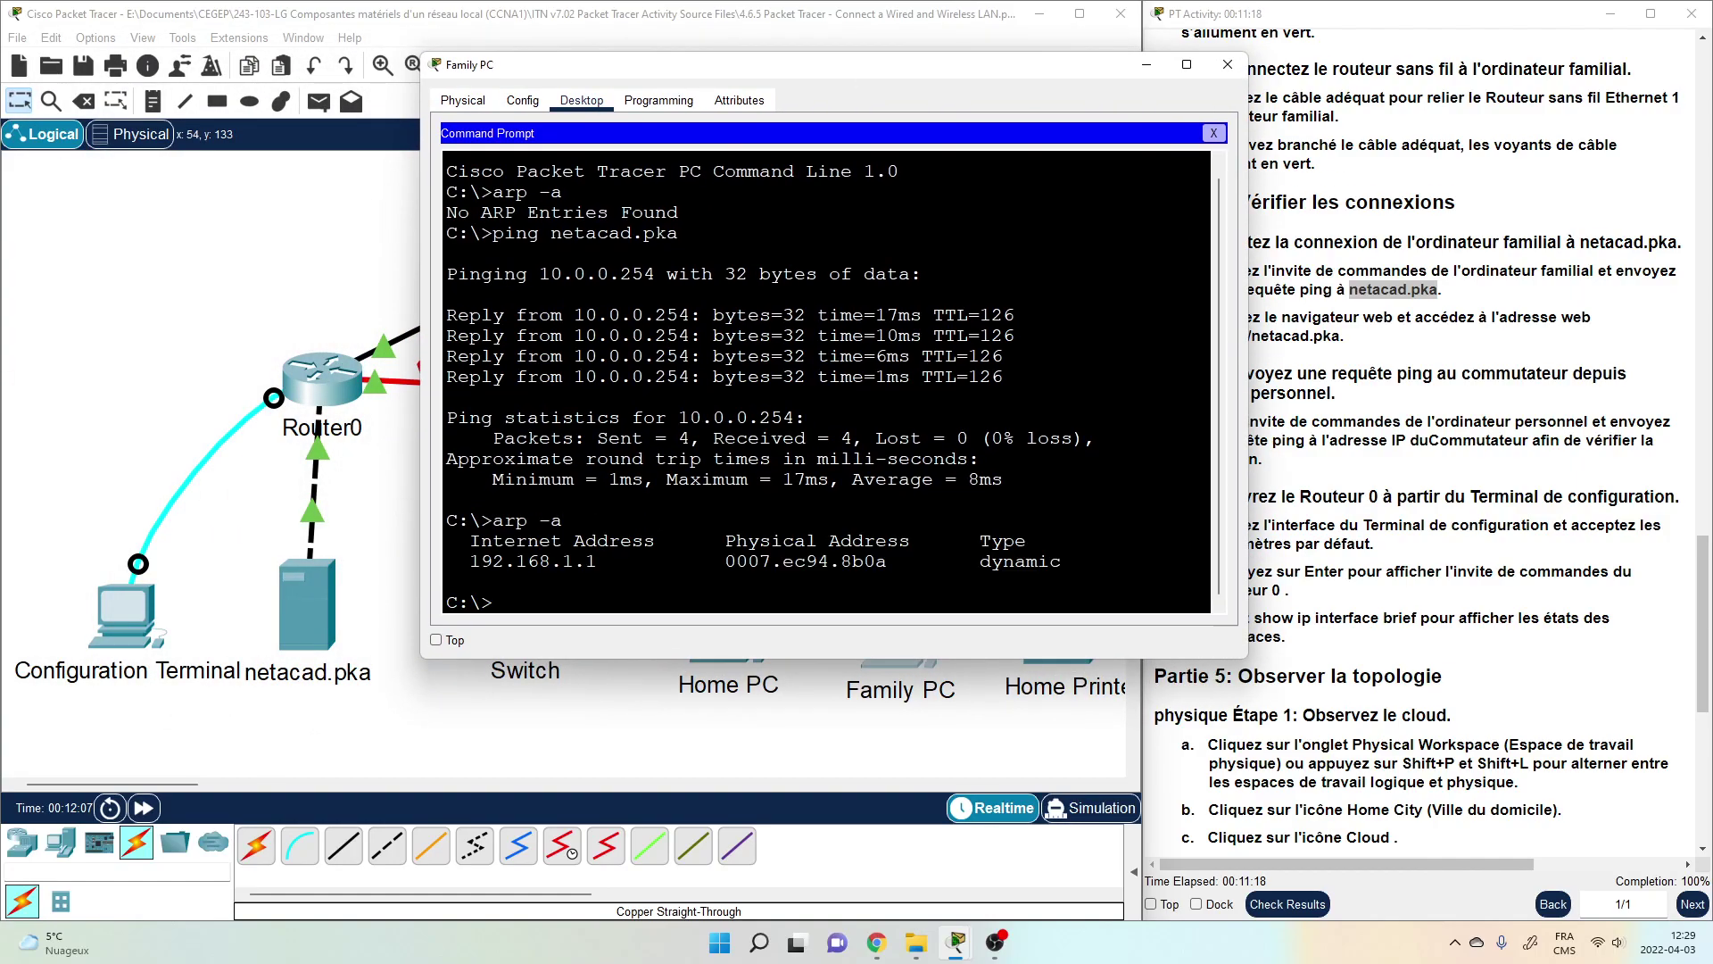
left_click_drag(472, 560, 596, 561)
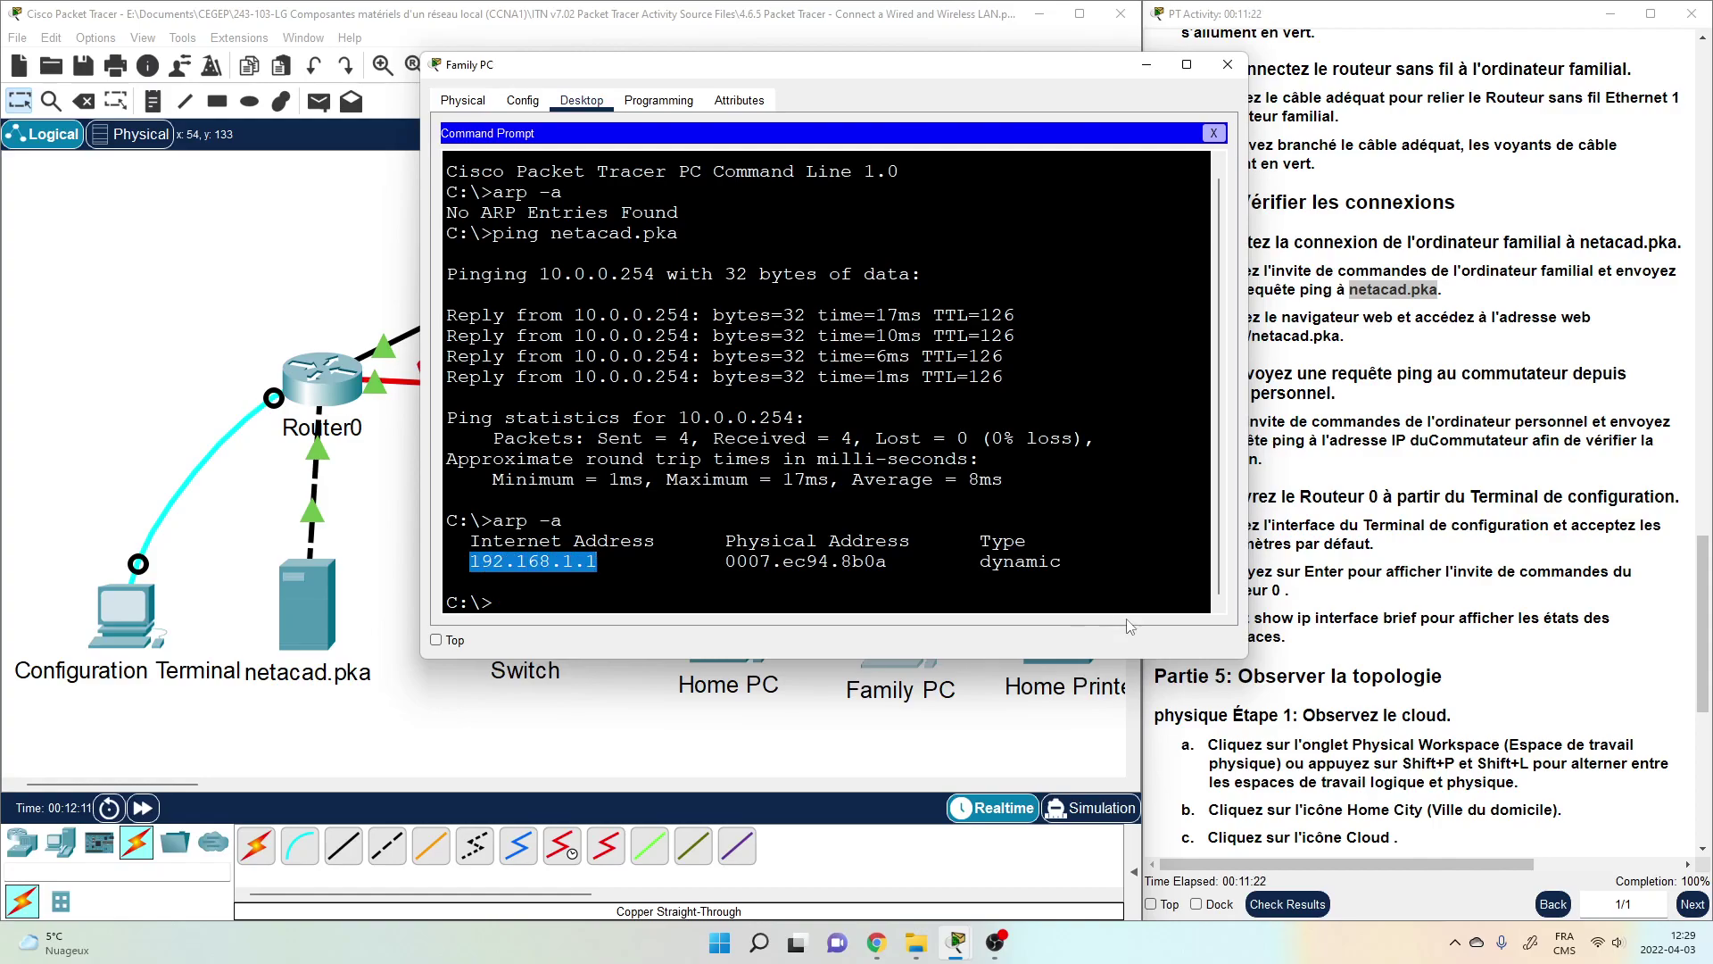
left_click_drag(1247, 650, 1338, 711)
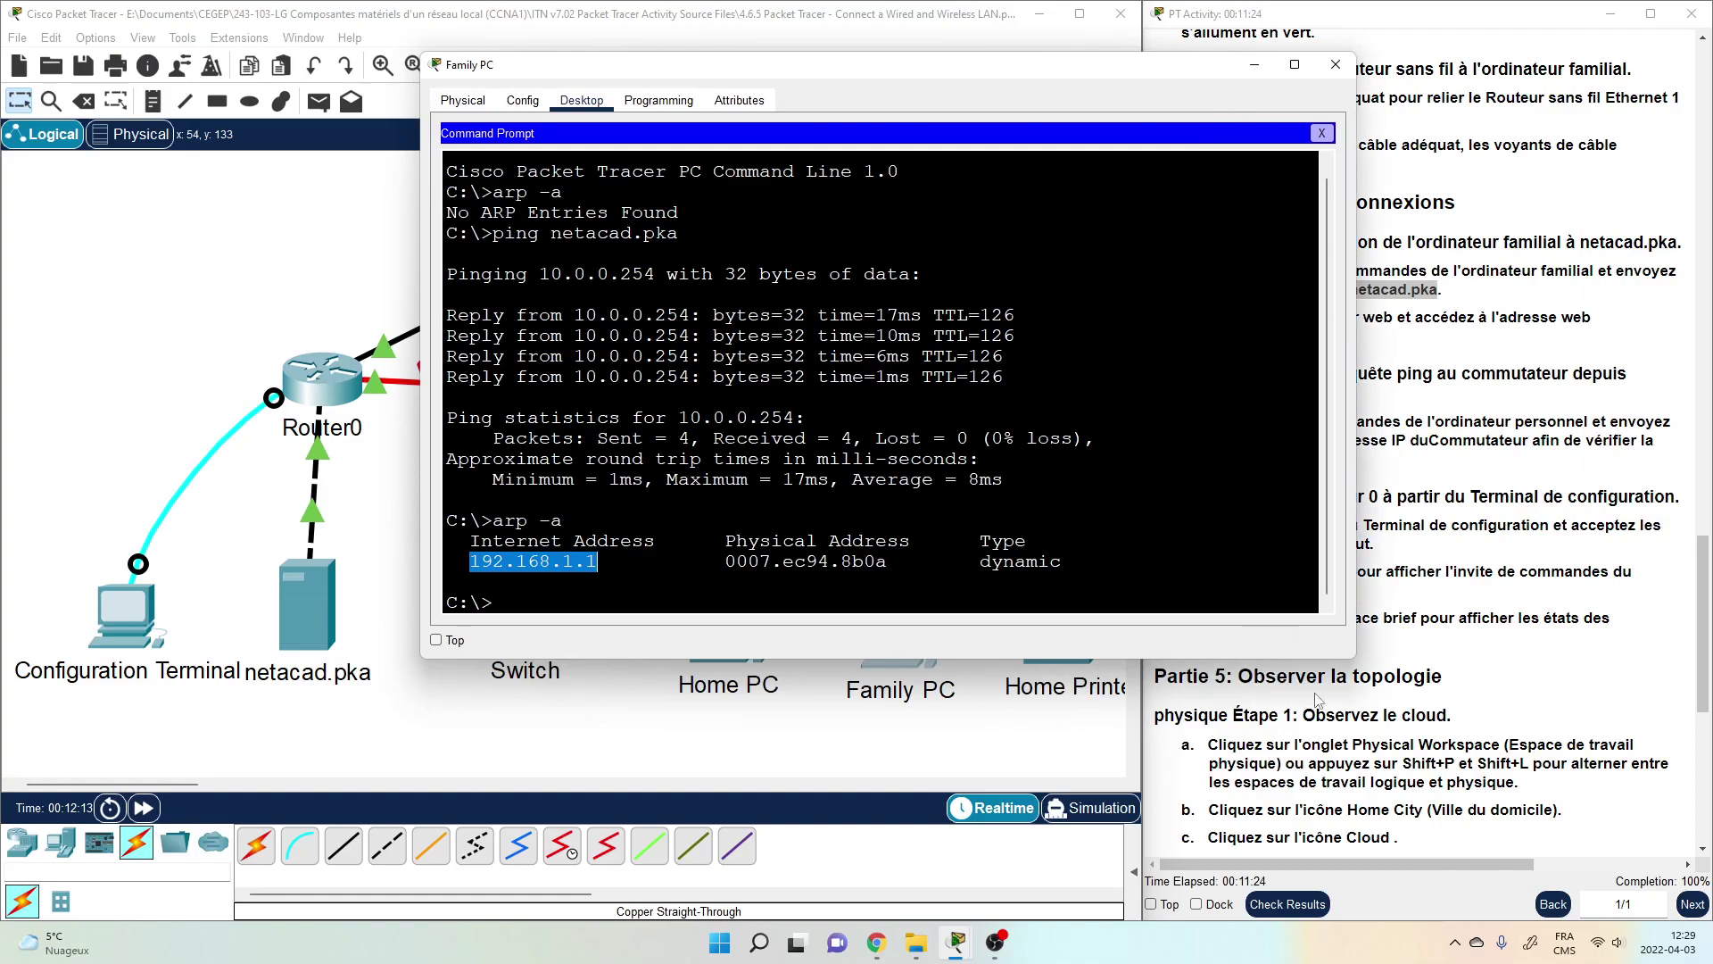
- Try to display the Family PC's DNS cache with ipconfig /displaydns, and clear the recalled command from the prompt
key("Return")
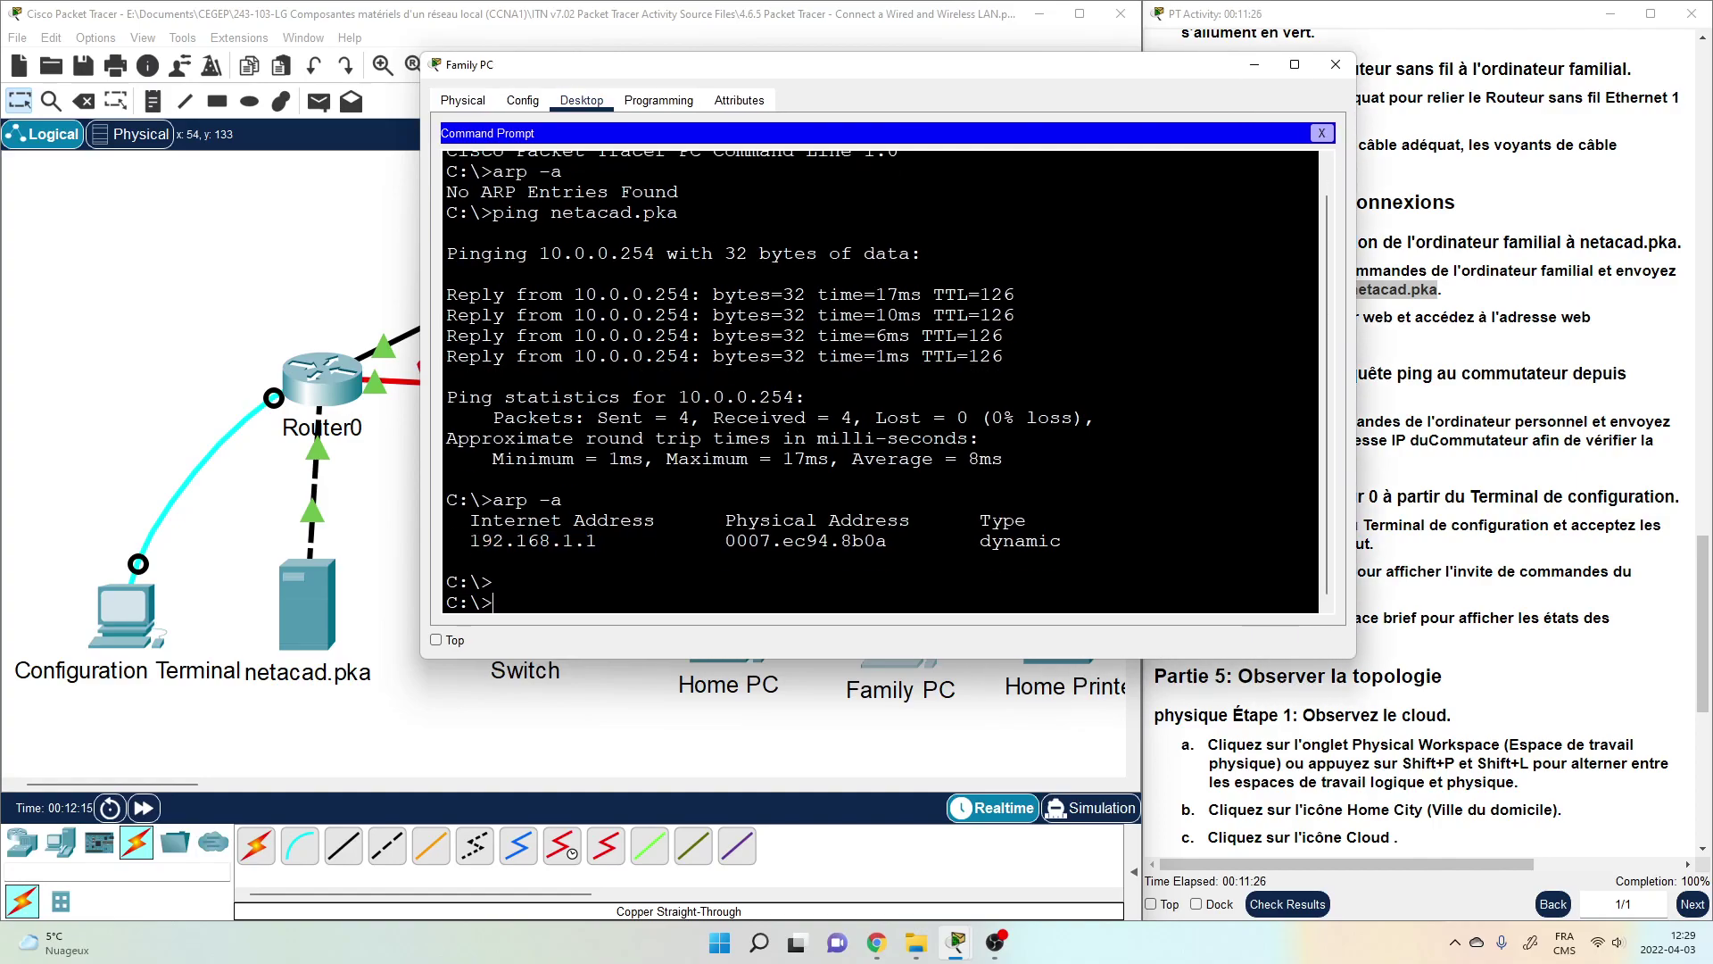
type("ipconfig /displaydns")
key("Return")
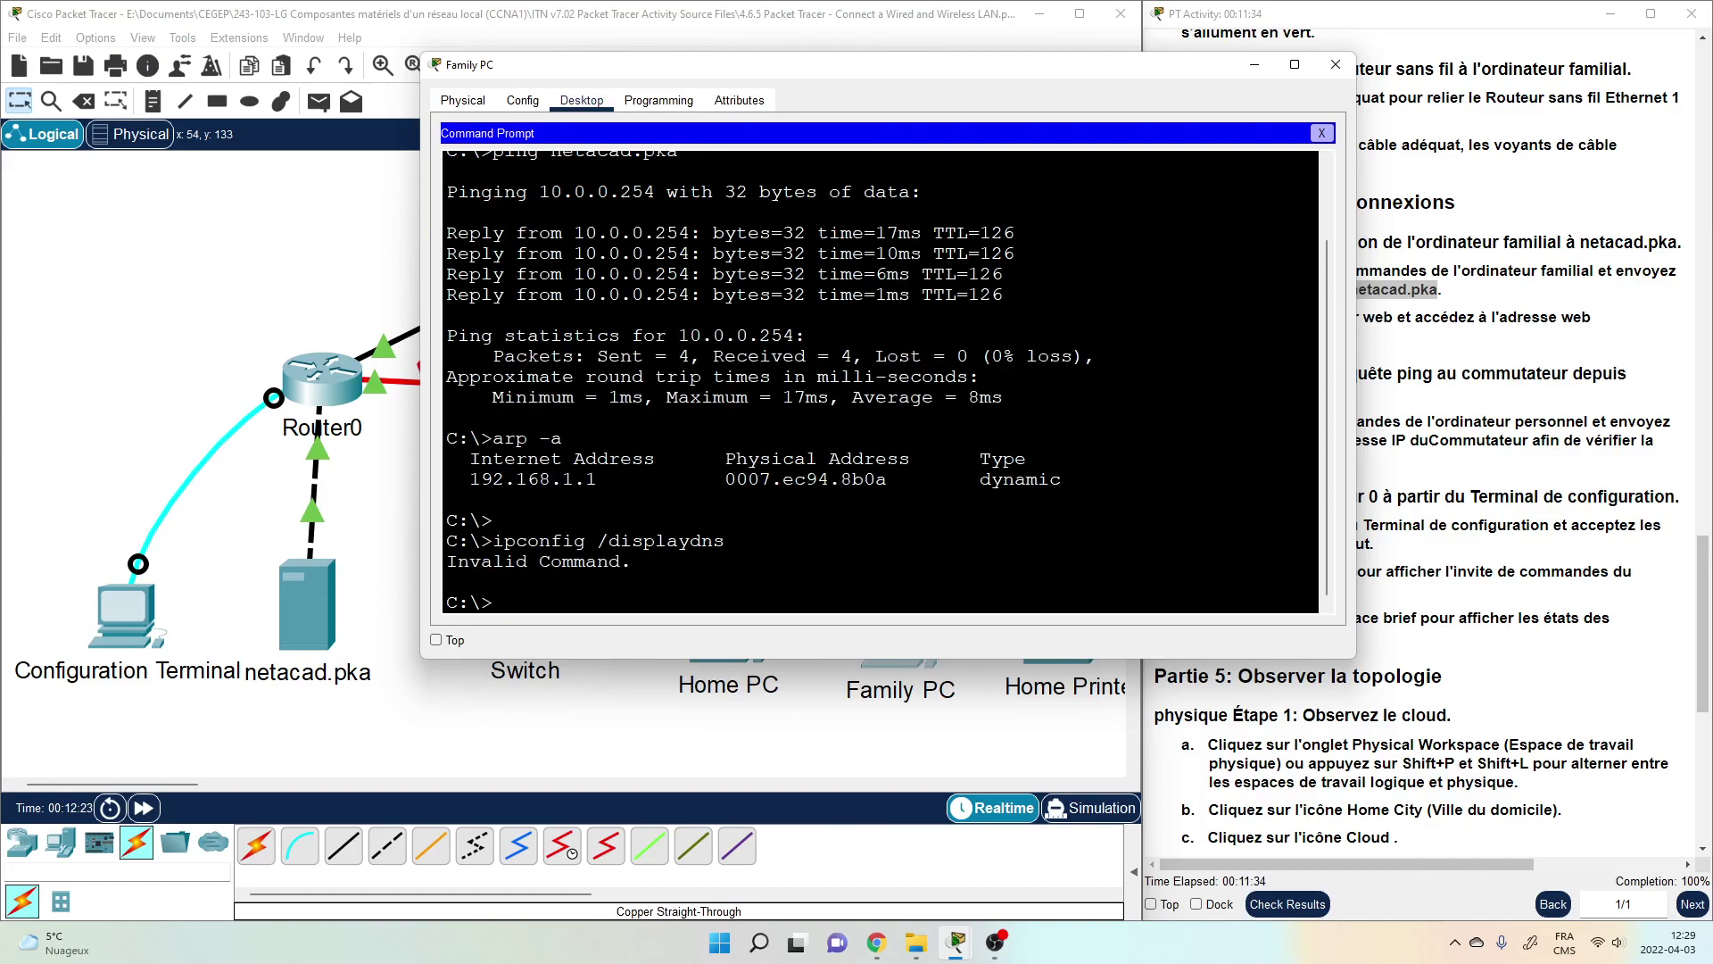
key("Up")
key("BackSpace")
key("BackSpace")
key("BackSpace")
key("BackSpace")
key("BackSpace")
key("BackSpace")
key("BackSpace")
key("BackSpace")
key("BackSpace")
key("BackSpace")
key("BackSpace")
key("BackSpace")
key("BackSpace")
key("BackSpace")
key("BackSpace")
key("BackSpace")
key("BackSpace")
key("BackSpace")
scroll(880, 382, "up", 2)
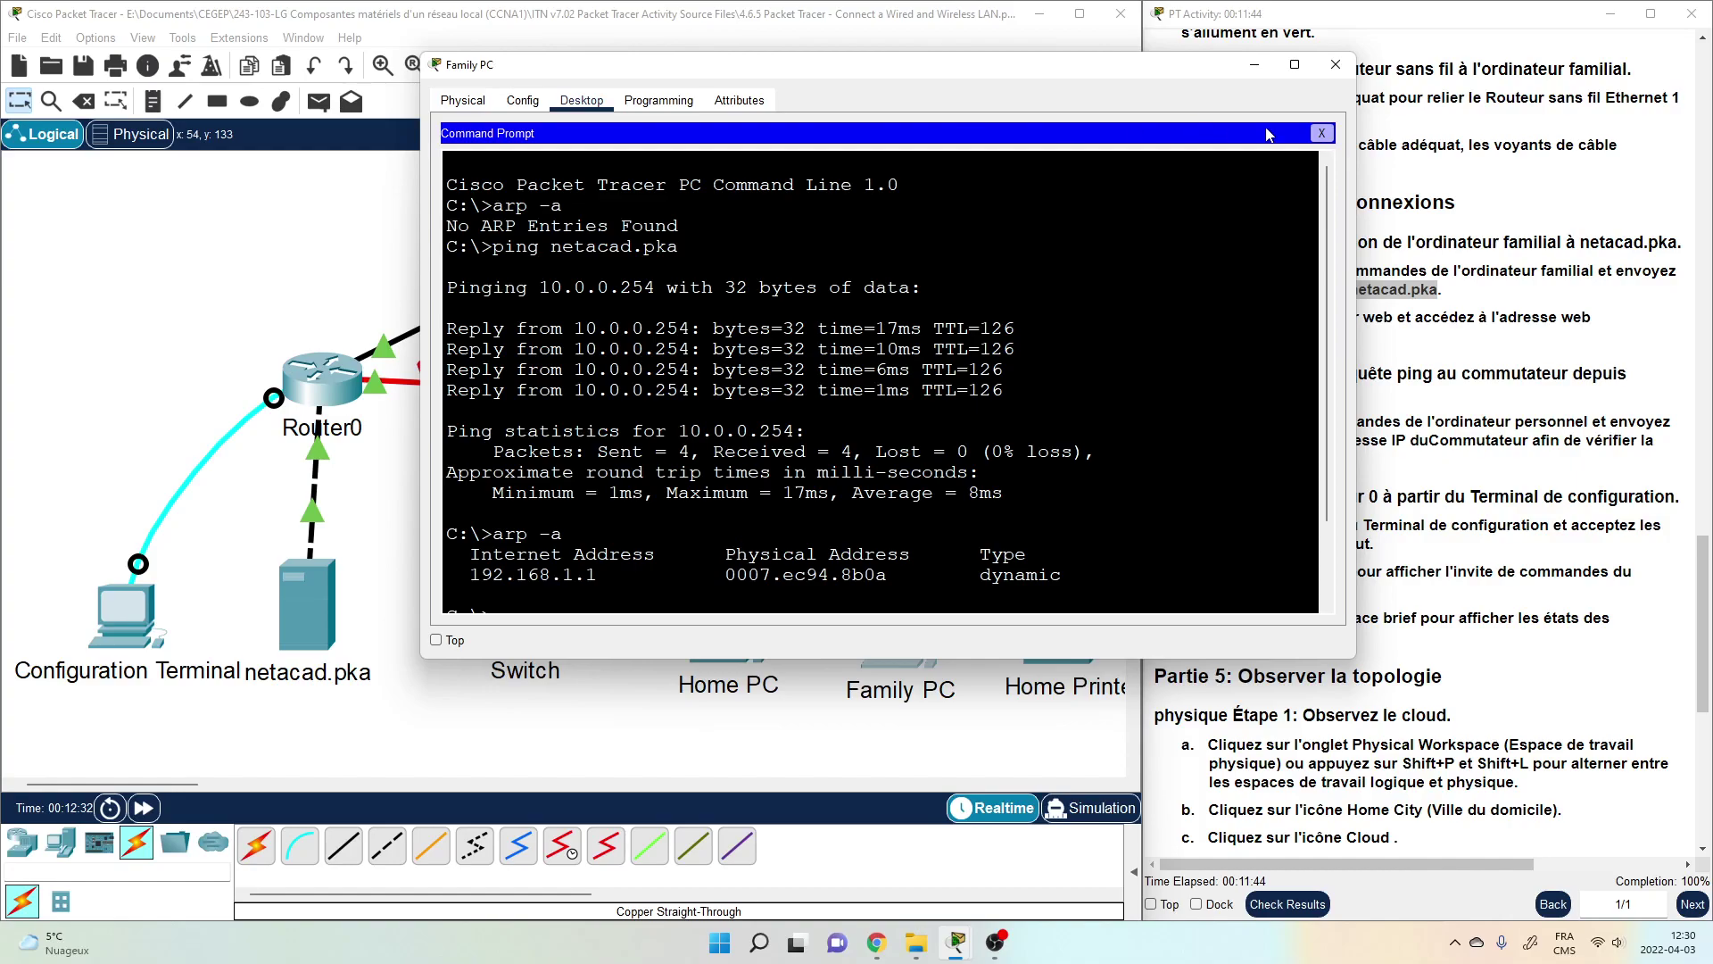
- Load netacad.pka in the Family PC's Web Browser in place of the Command Prompt, and close the device window
left_click(1321, 133)
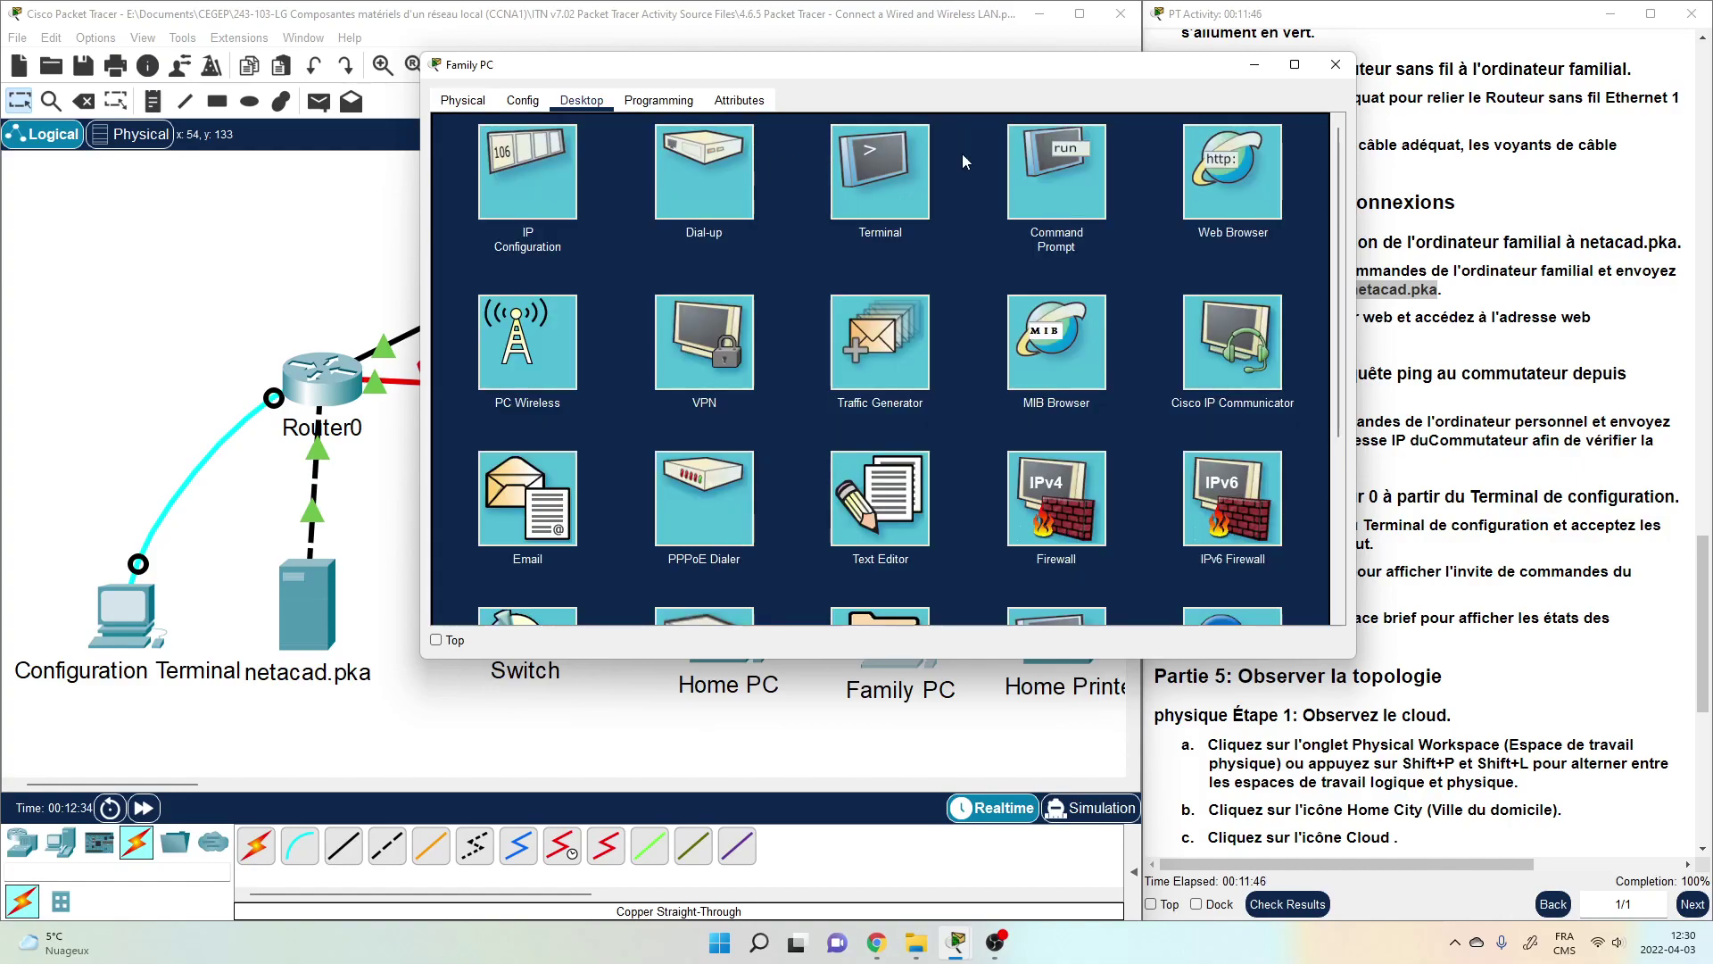
left_click(1232, 170)
left_click_drag(1071, 71, 810, 87)
left_click(470, 175)
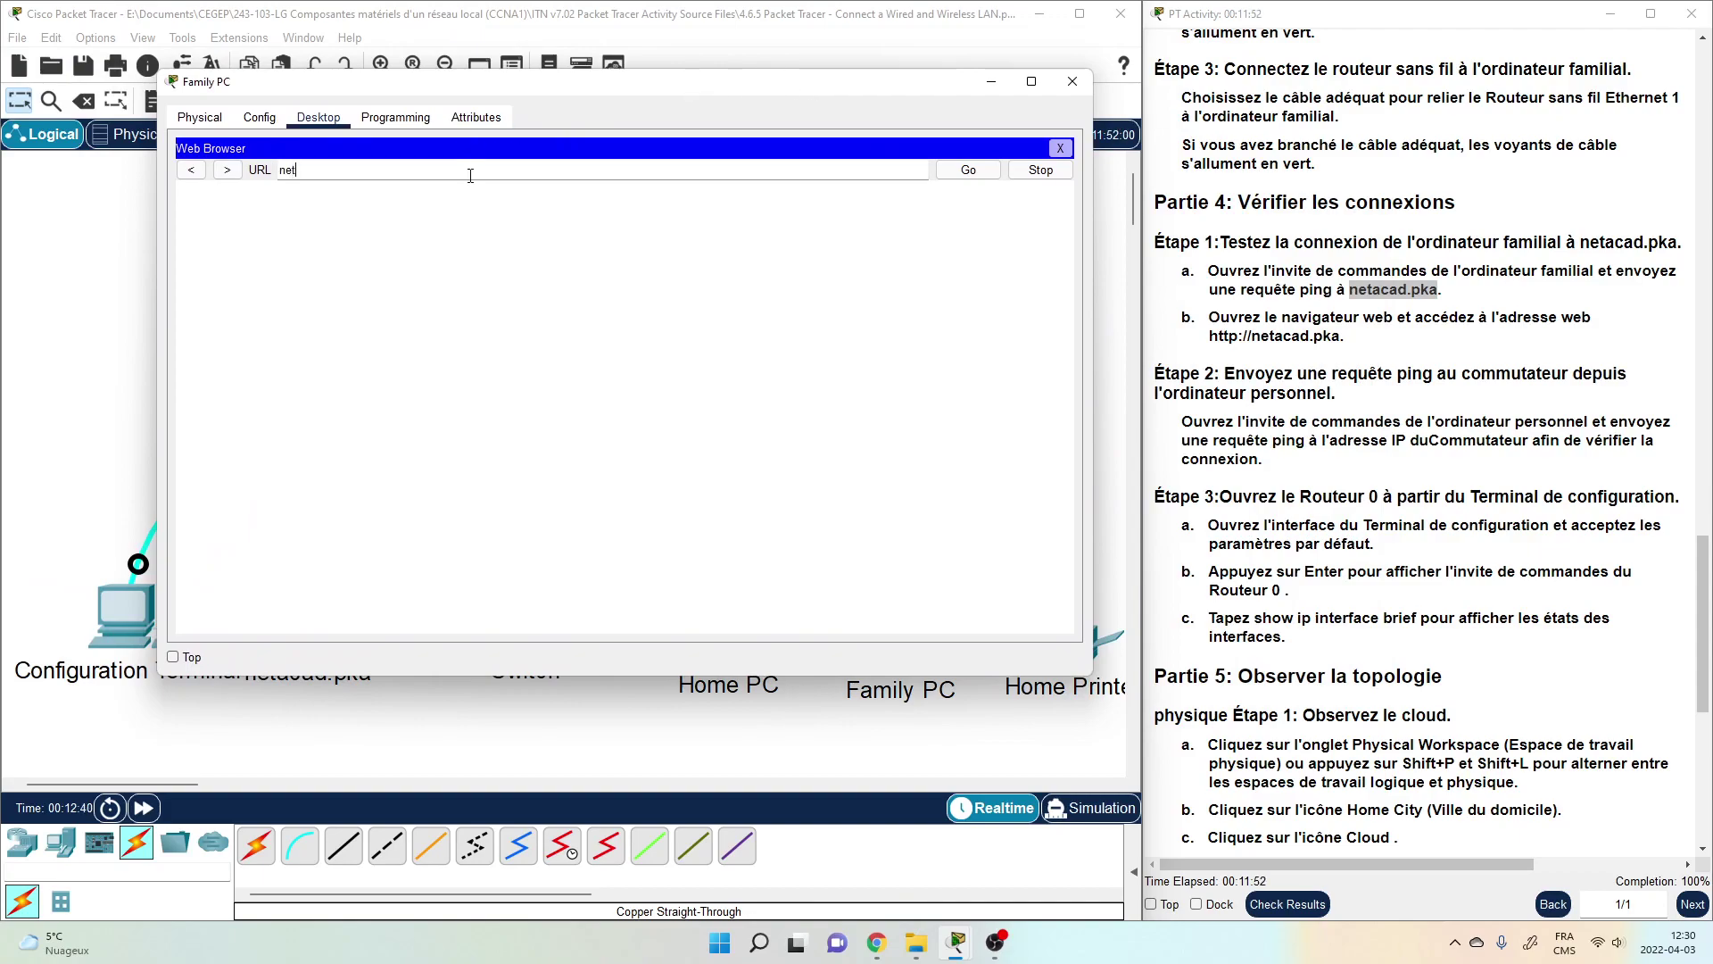
type("netacad.pka")
key("Return")
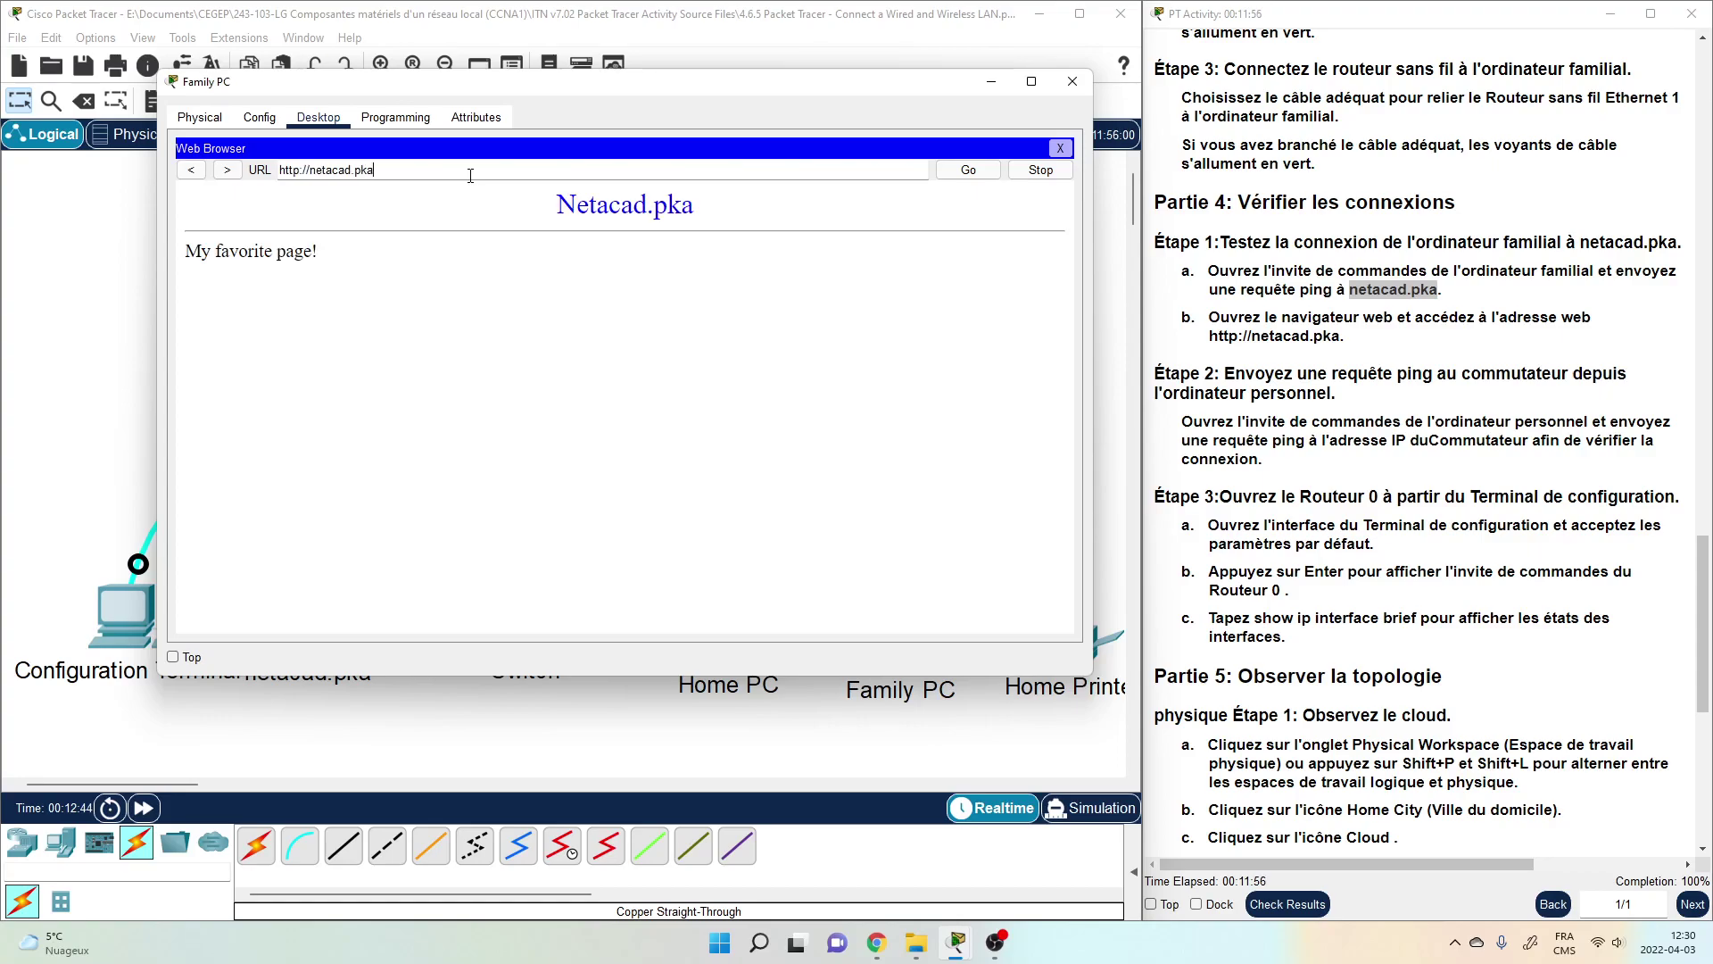
left_click(1074, 83)
- Review the activity instructions for testing the Switch and examine the IP addresses in the addressing table
scroll(517, 308, "up", 1)
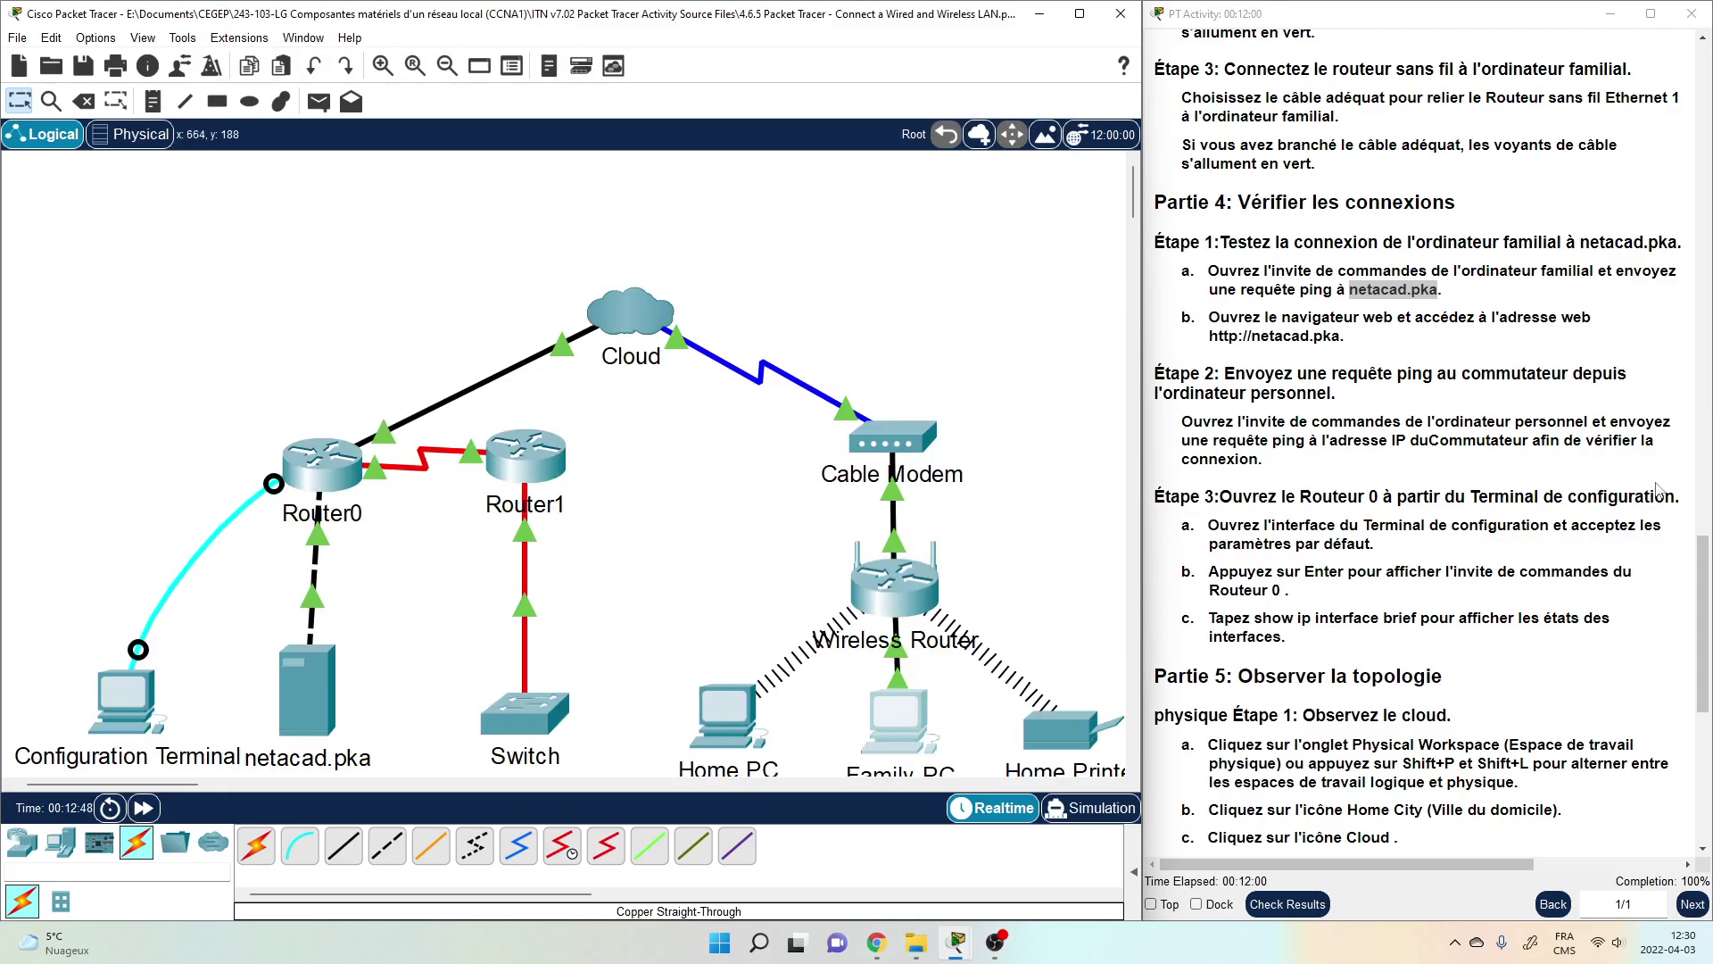
scroll(1445, 528, "down", 4)
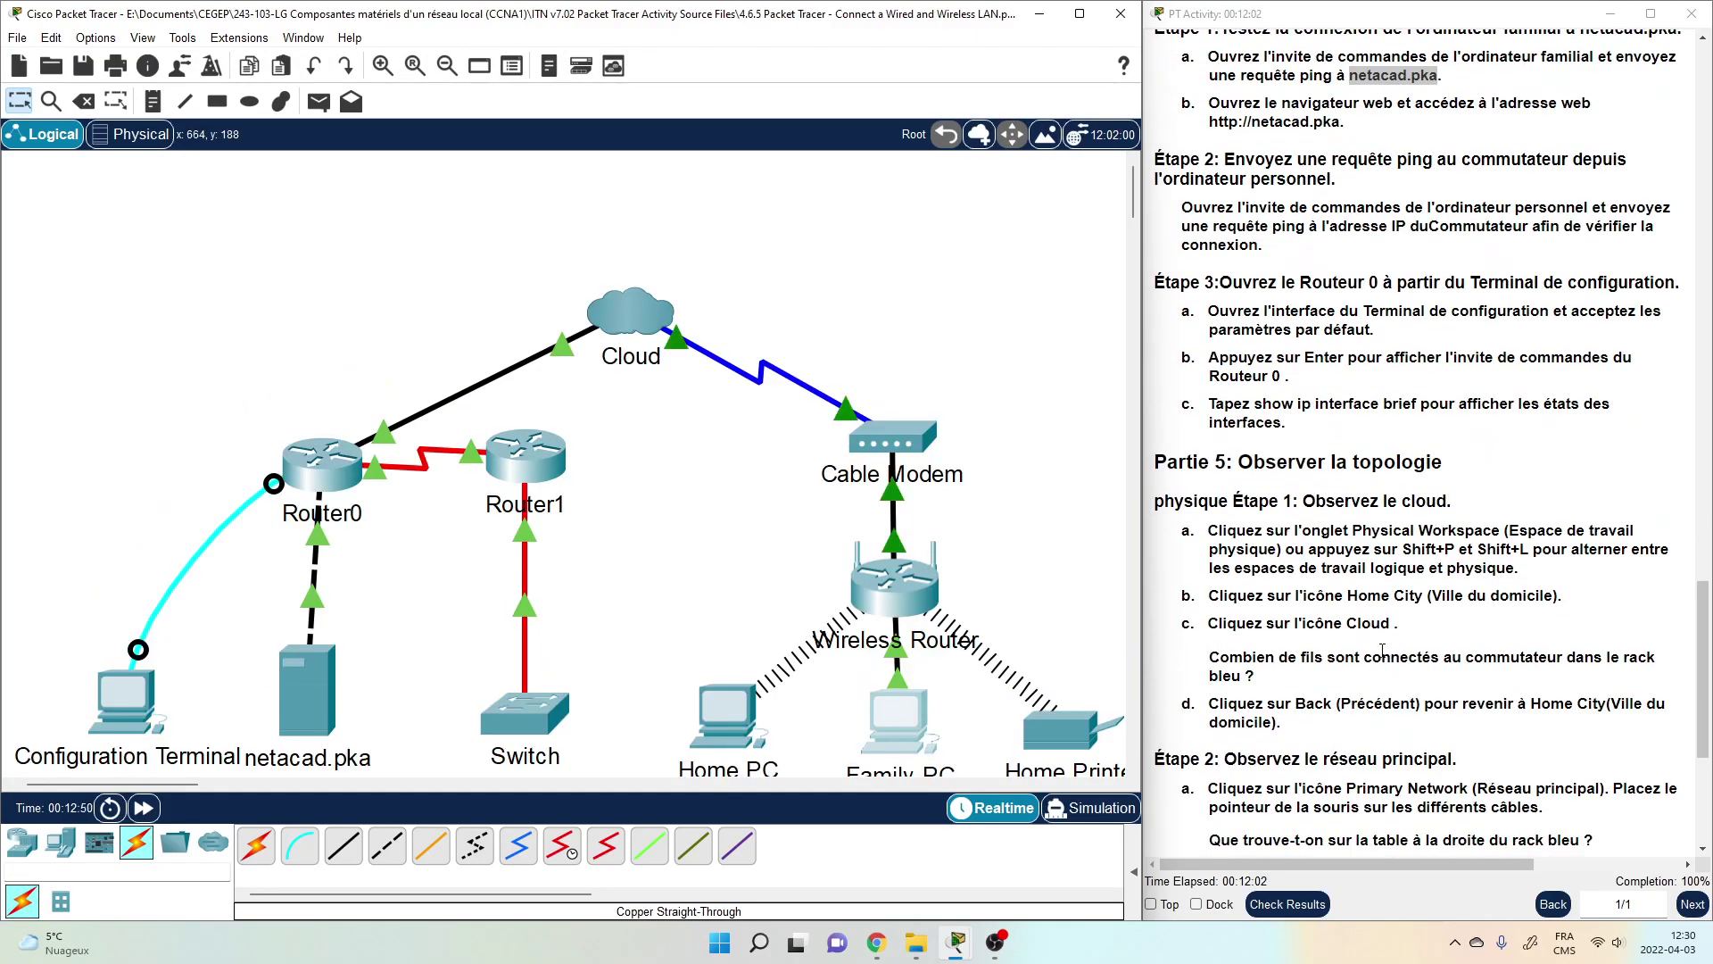
scroll(1382, 625, "up", 5)
scroll(1382, 625, "up", 4)
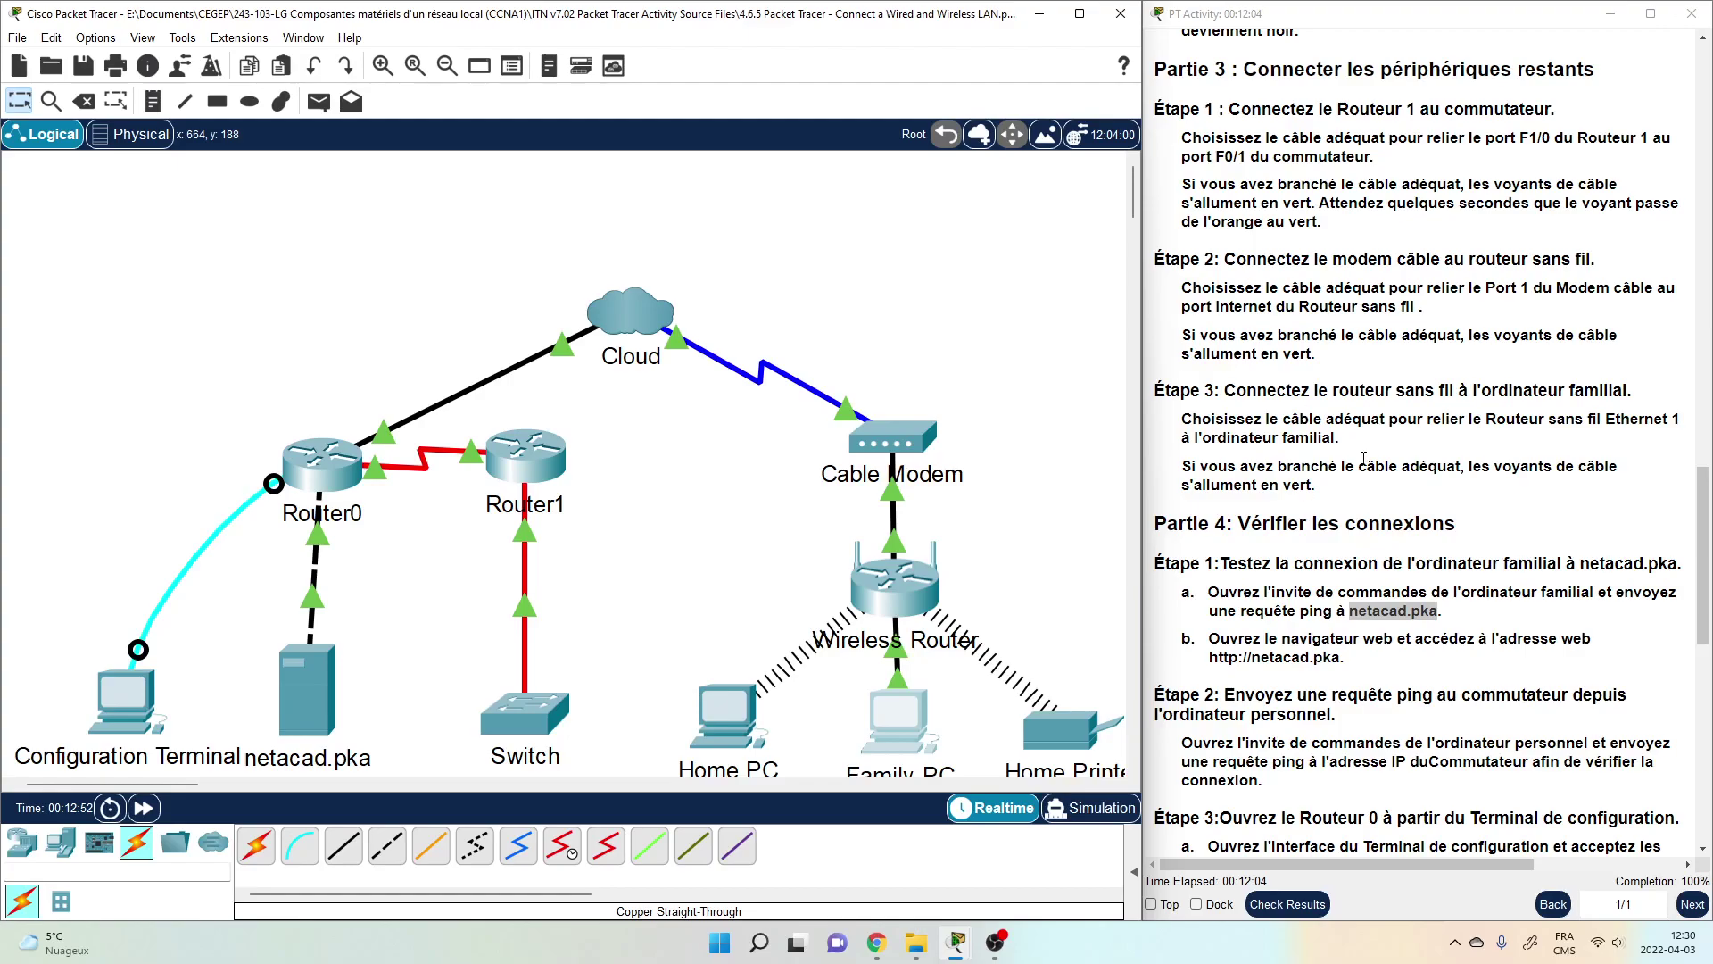
scroll(1332, 457, "up", 5)
scroll(428, 504, "down", 1)
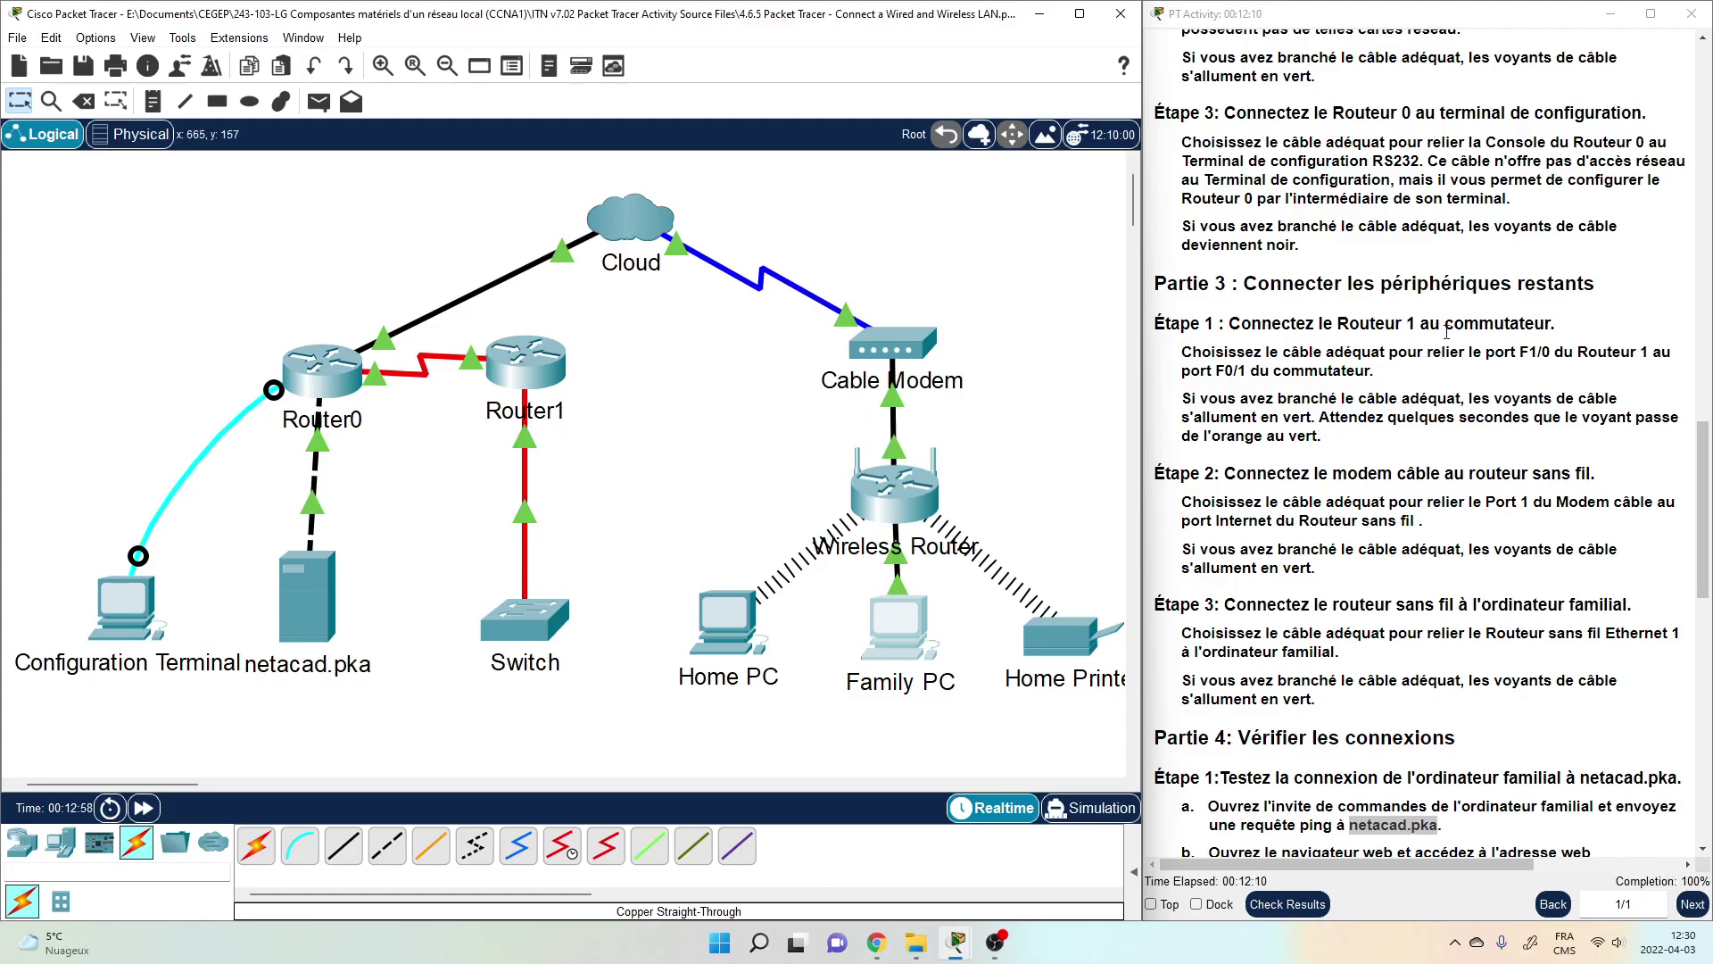
scroll(1446, 333, "up", 5)
scroll(1447, 333, "up", 20)
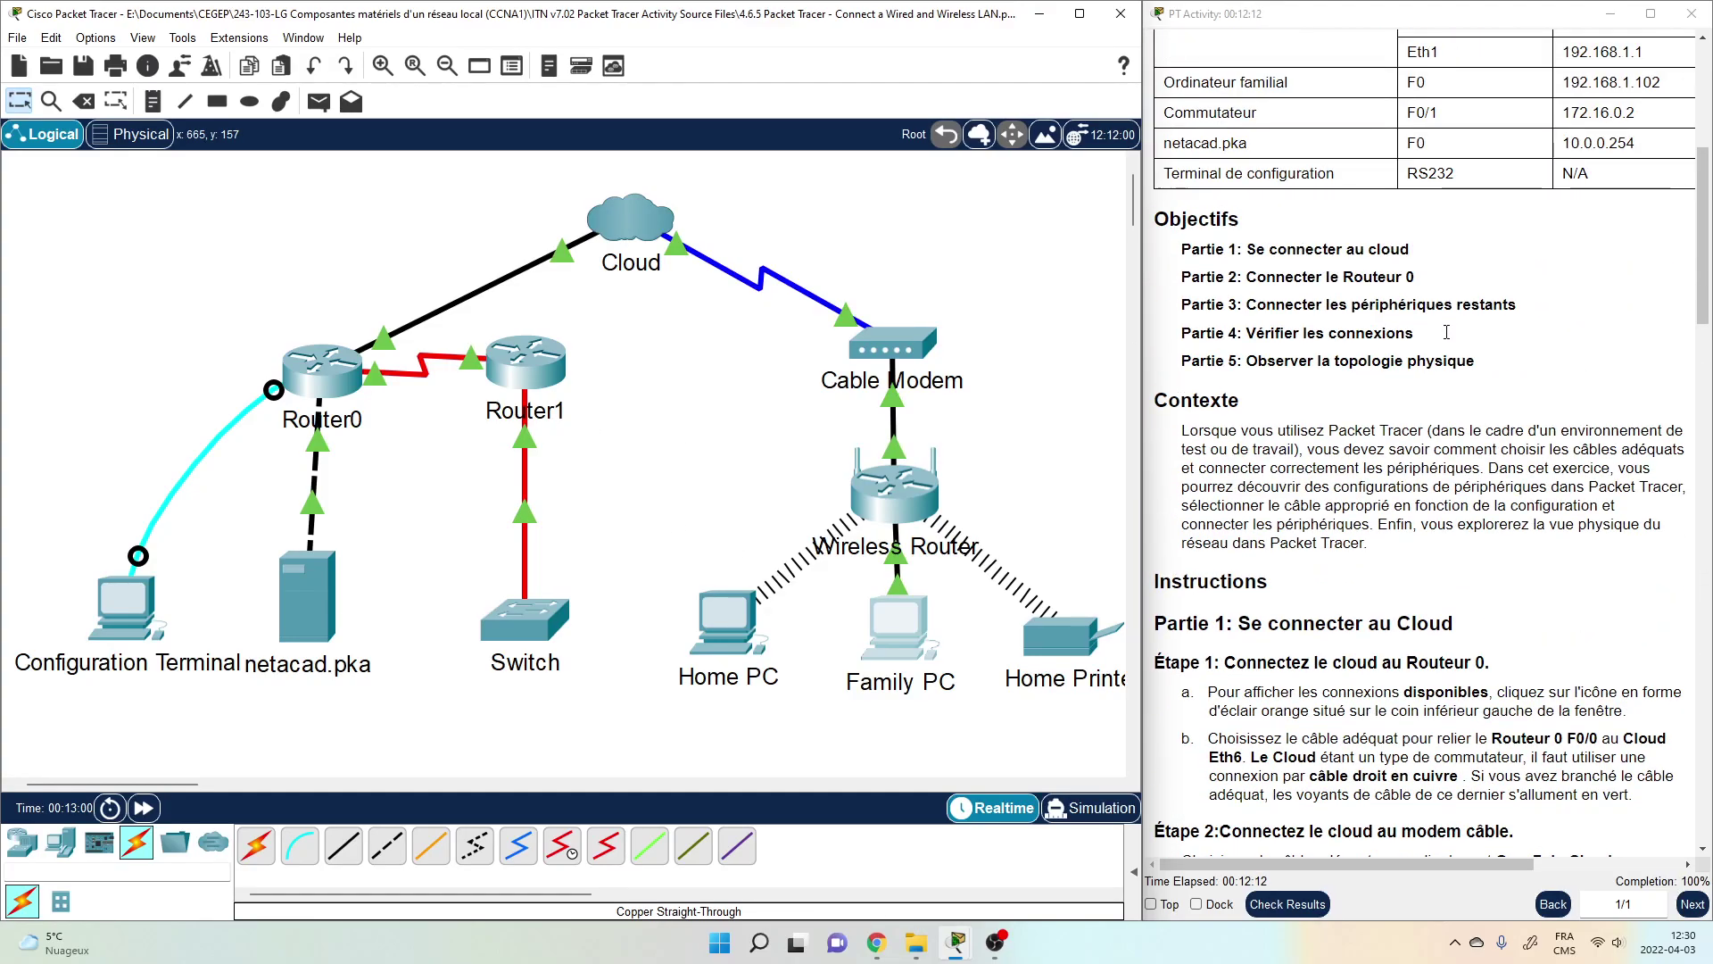
scroll(1419, 321, "up", 8)
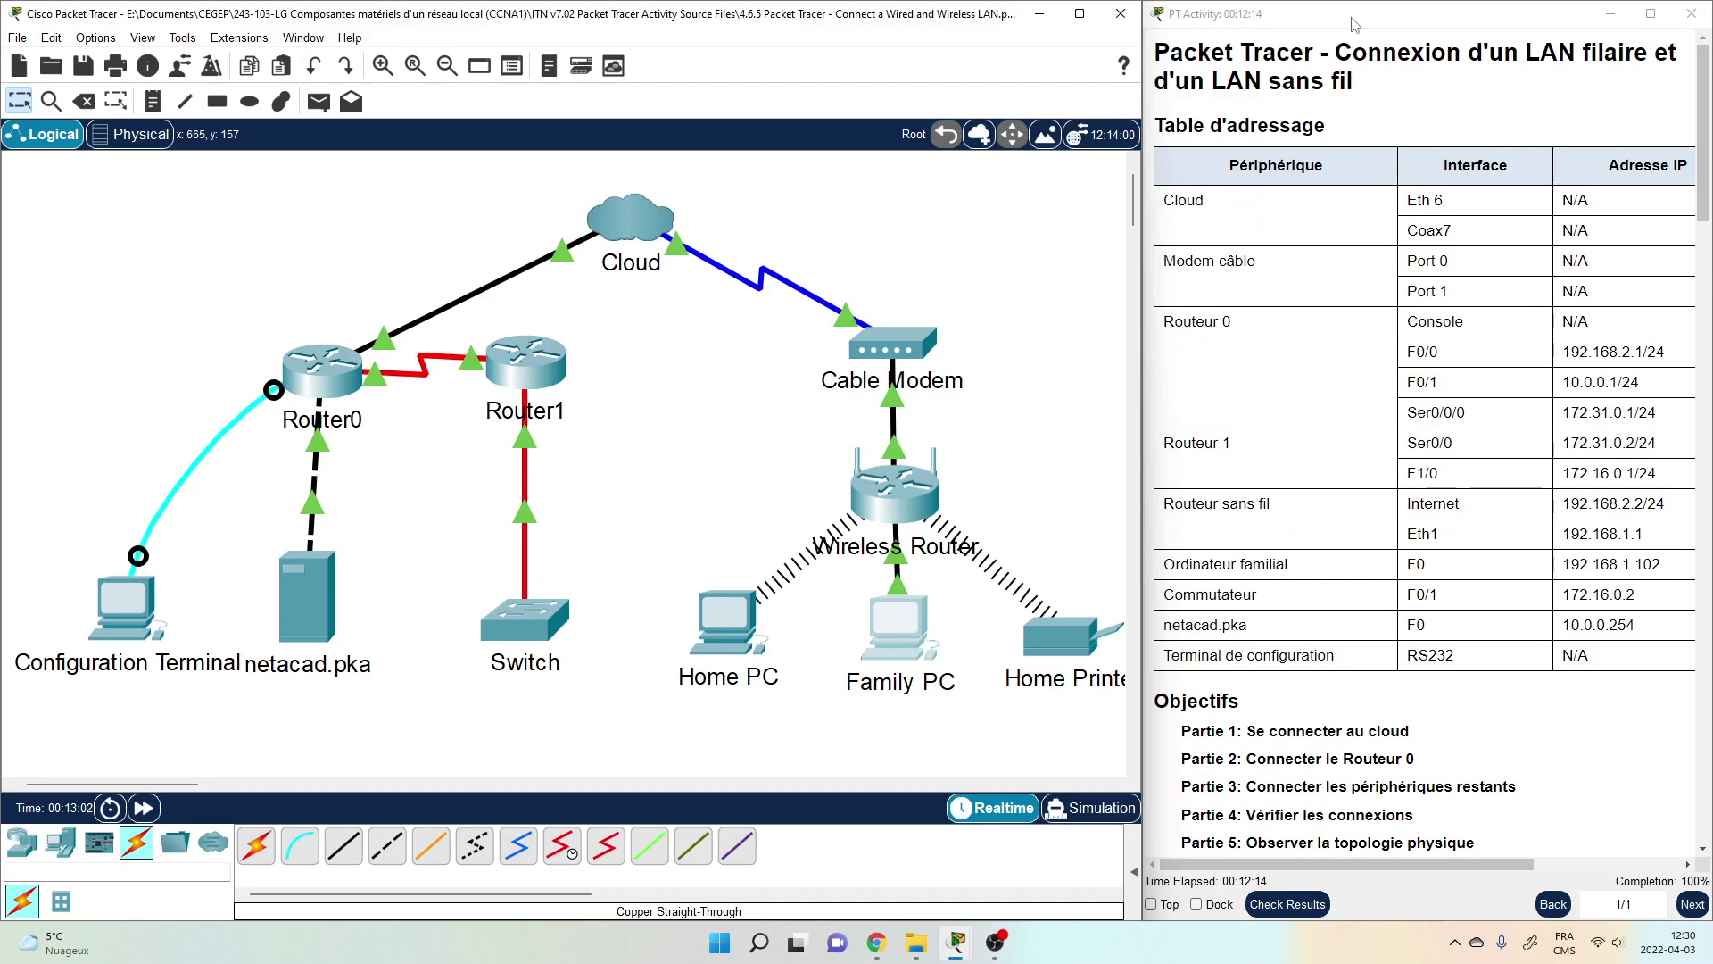